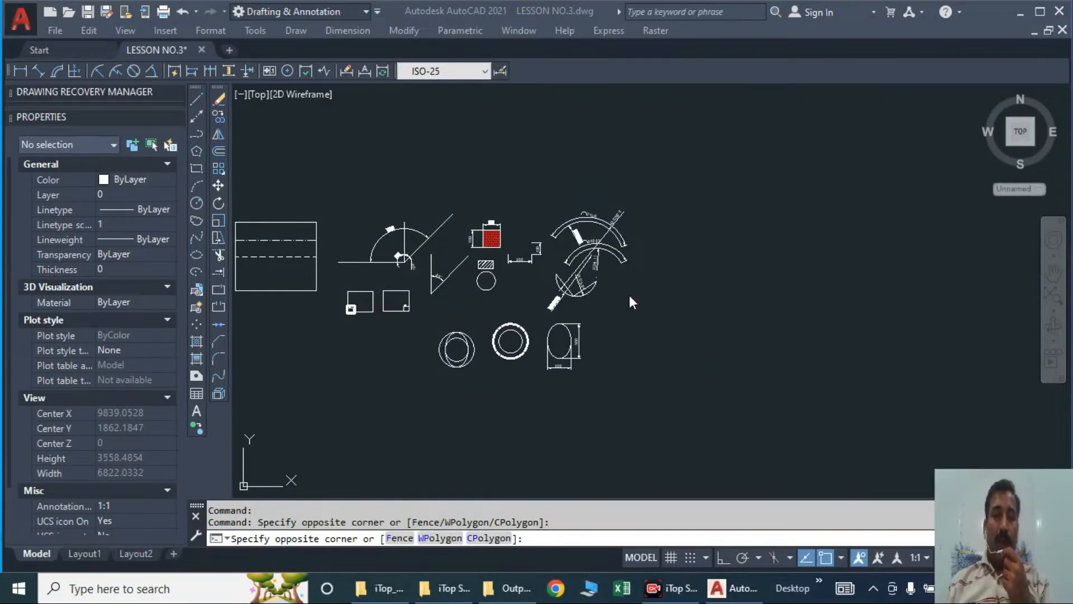
- Undock the Modify toolbar, float it horizontally above the drawn objects, and clear the accidental selection
mouse_move(212, 95)
left_mouse_down()
mouse_move(282, 92)
mouse_move(514, 246)
mouse_move(284, 112)
left_mouse_up()
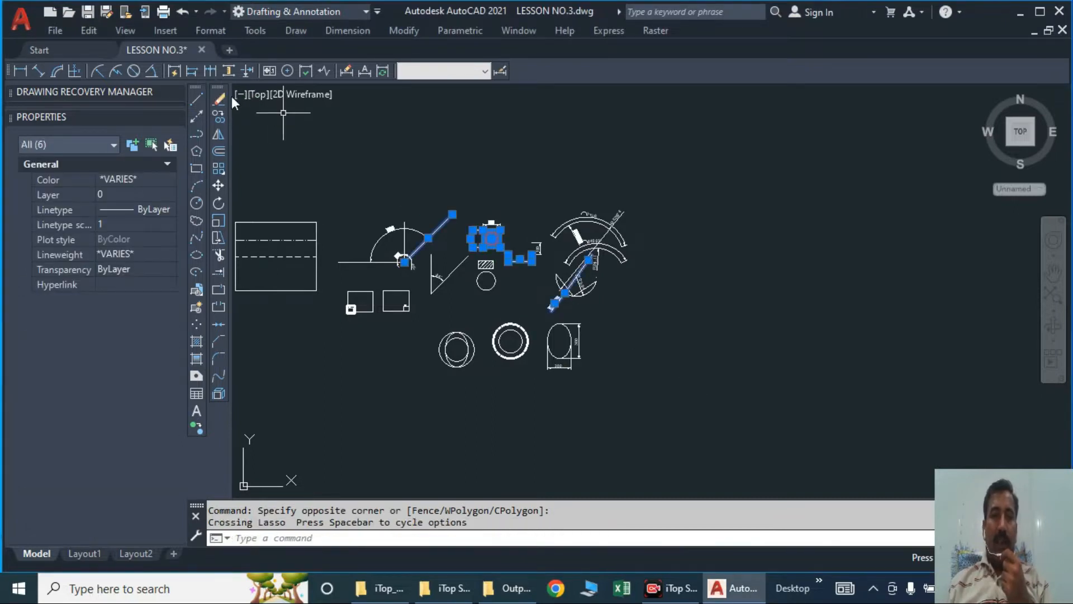
left_click_drag(450, 168, 451, 160)
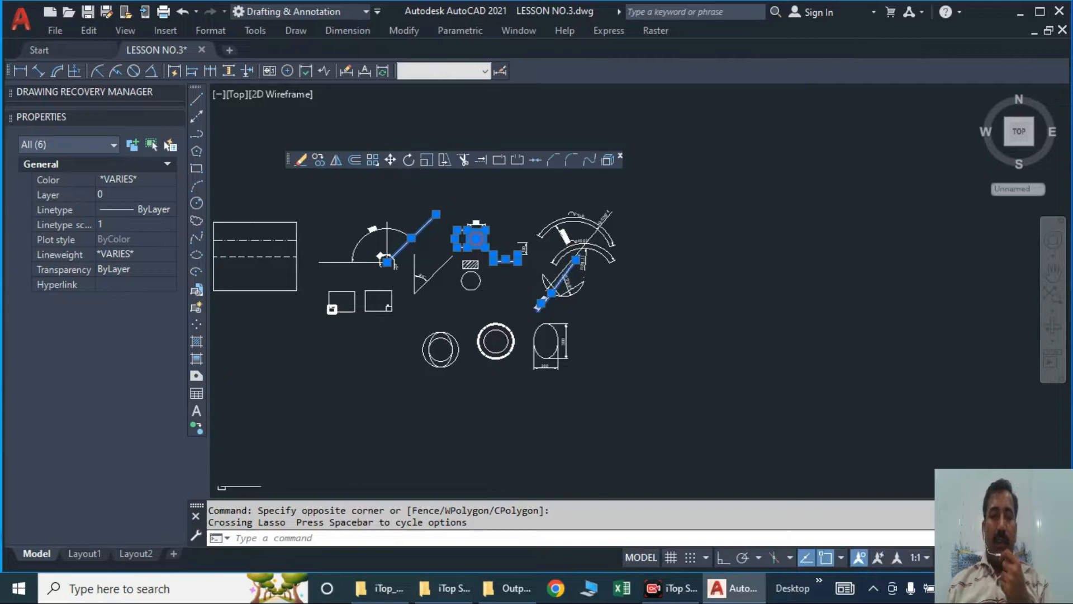
key("Escape")
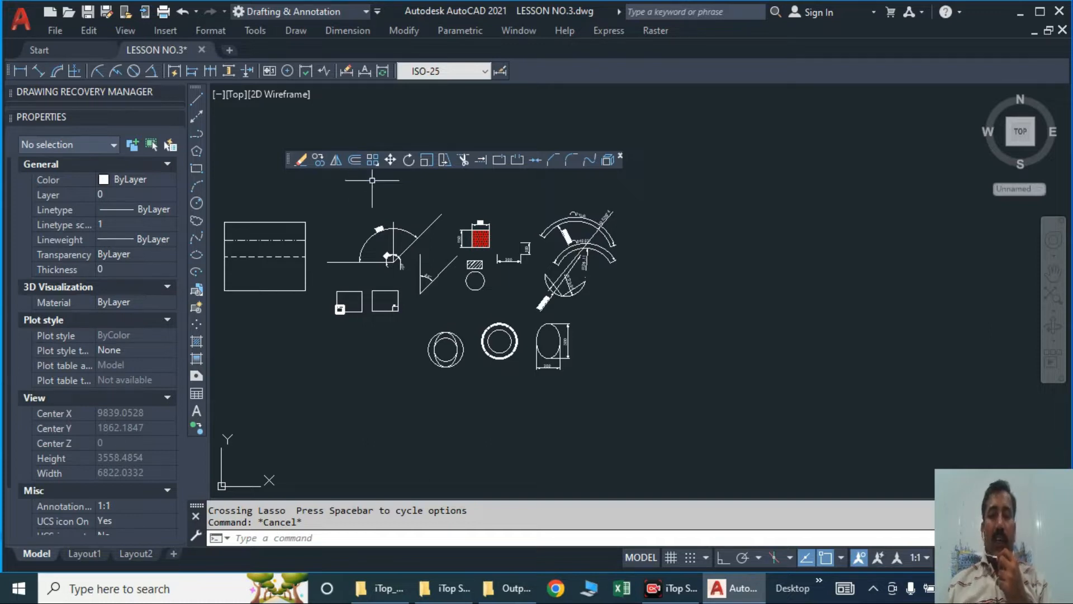
- Draw a single horizontal line in the empty area beside the dimensioned arcs
scroll(394, 252, "up", 4)
scroll(498, 268, "up", 3)
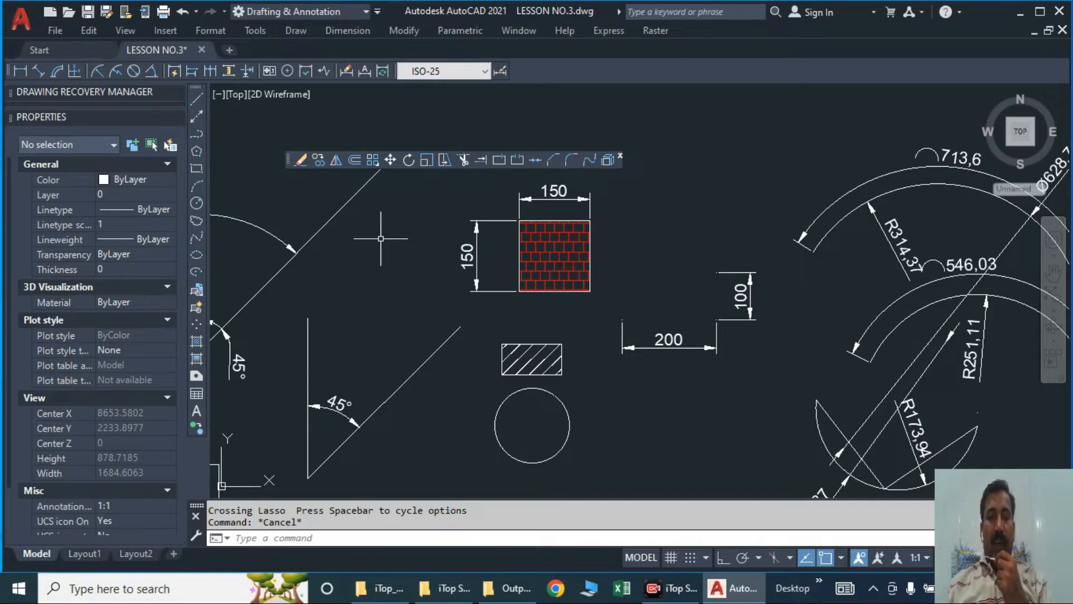
scroll(407, 253, "down", 2)
middle_click_drag(572, 329, 422, 266)
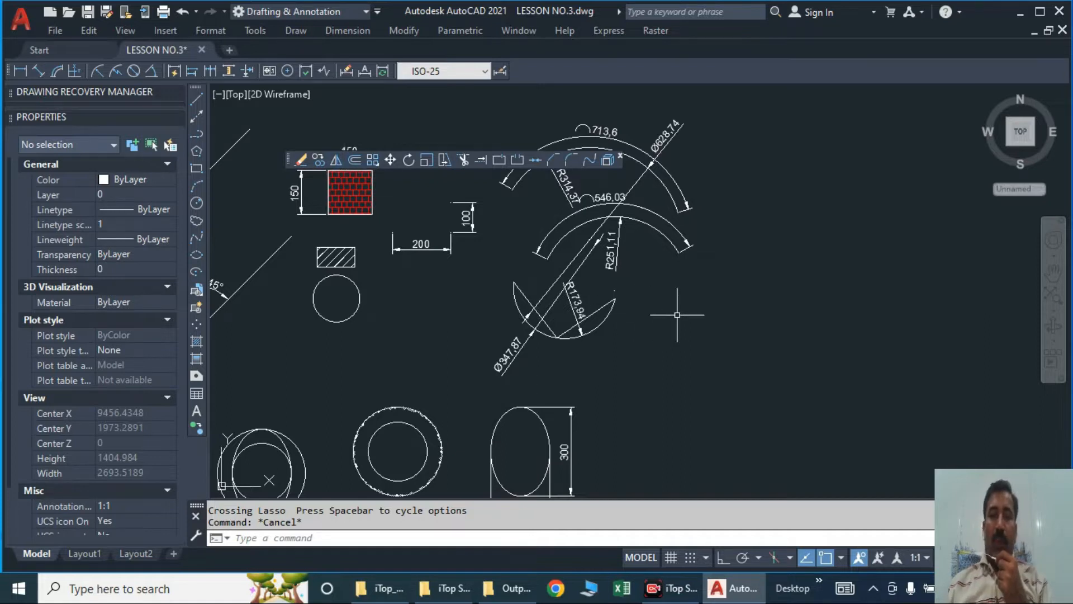
type("l")
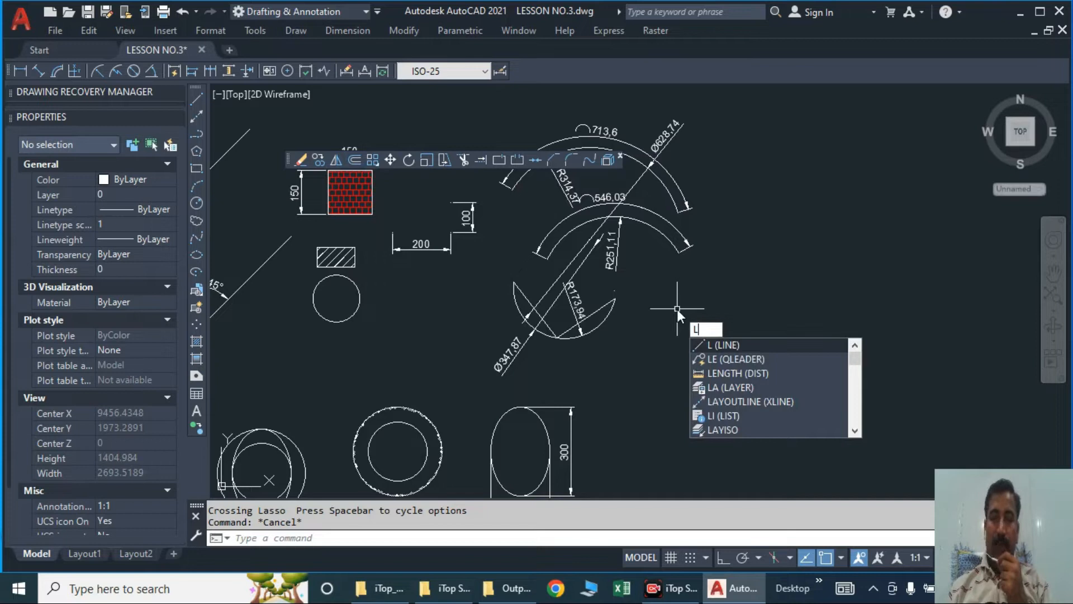
key("Return")
left_click(677, 304)
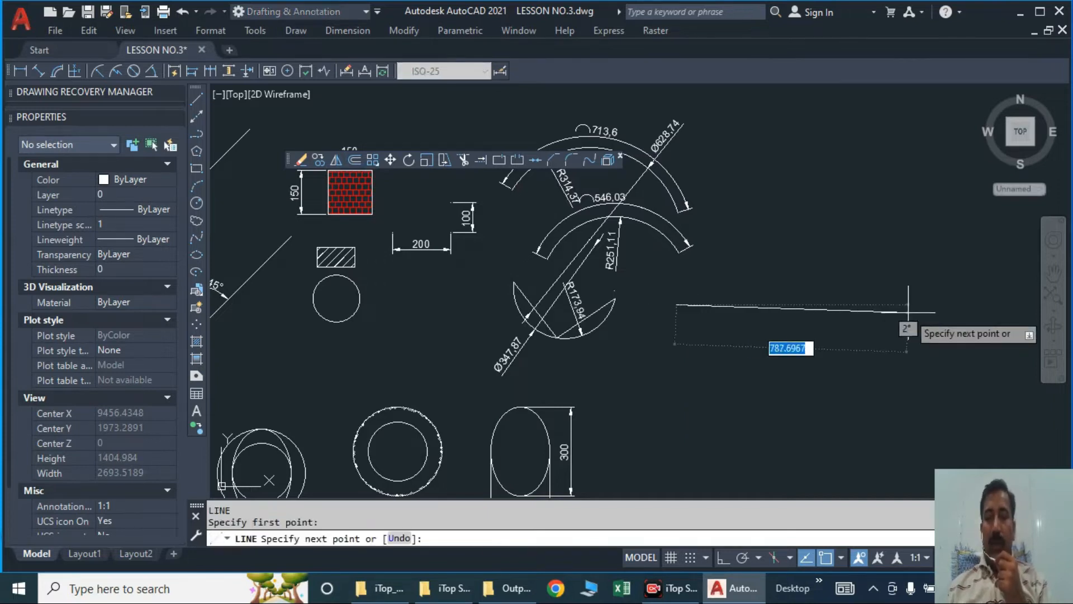
left_click(896, 305)
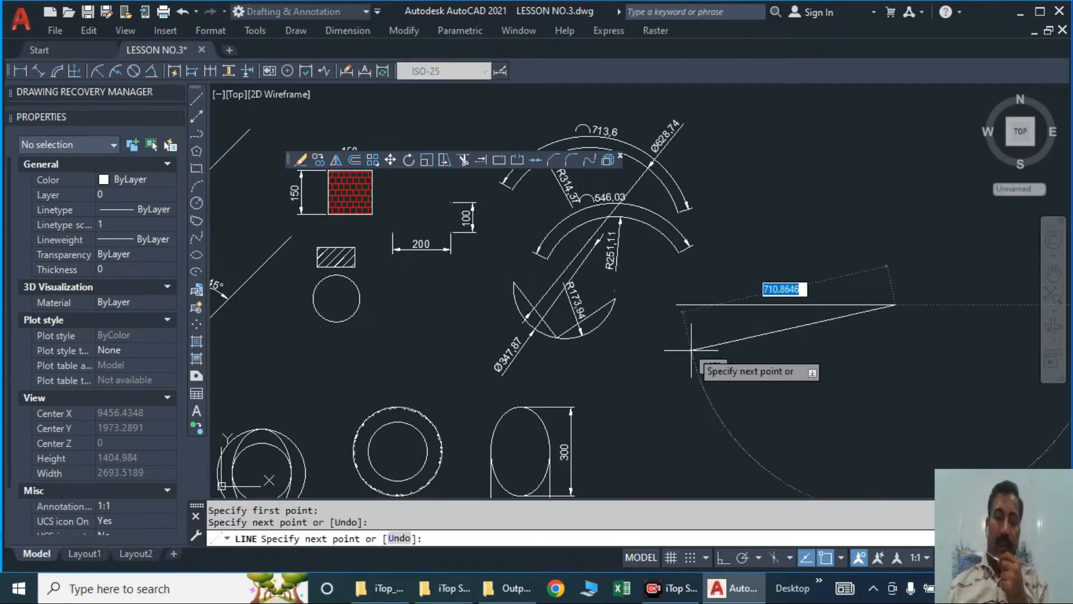
key("Escape")
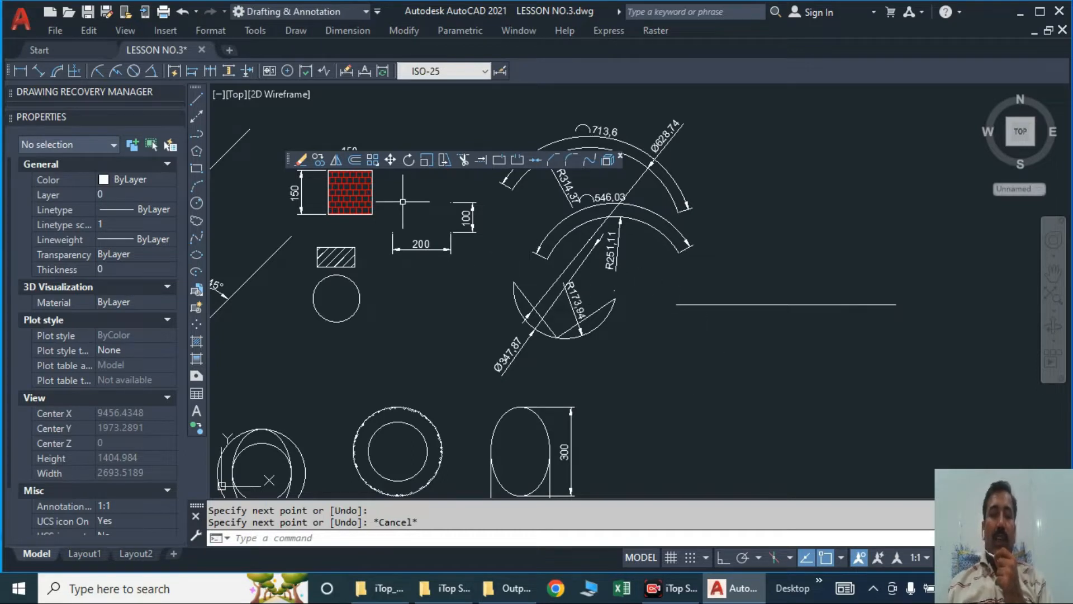
- Offset the horizontal line upward by a distance of 50
left_click(355, 161)
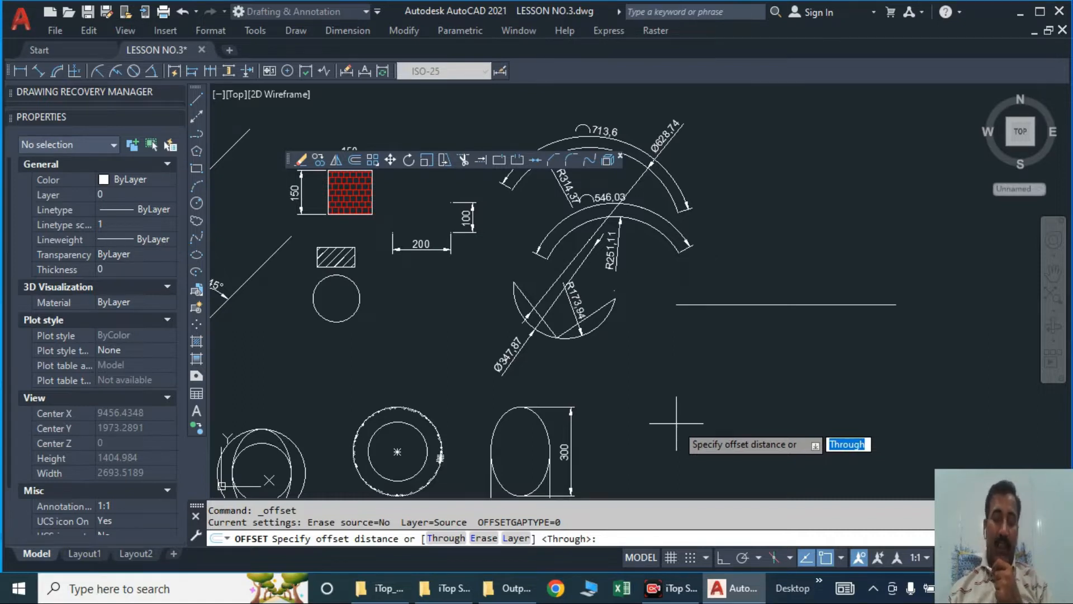
type("5")
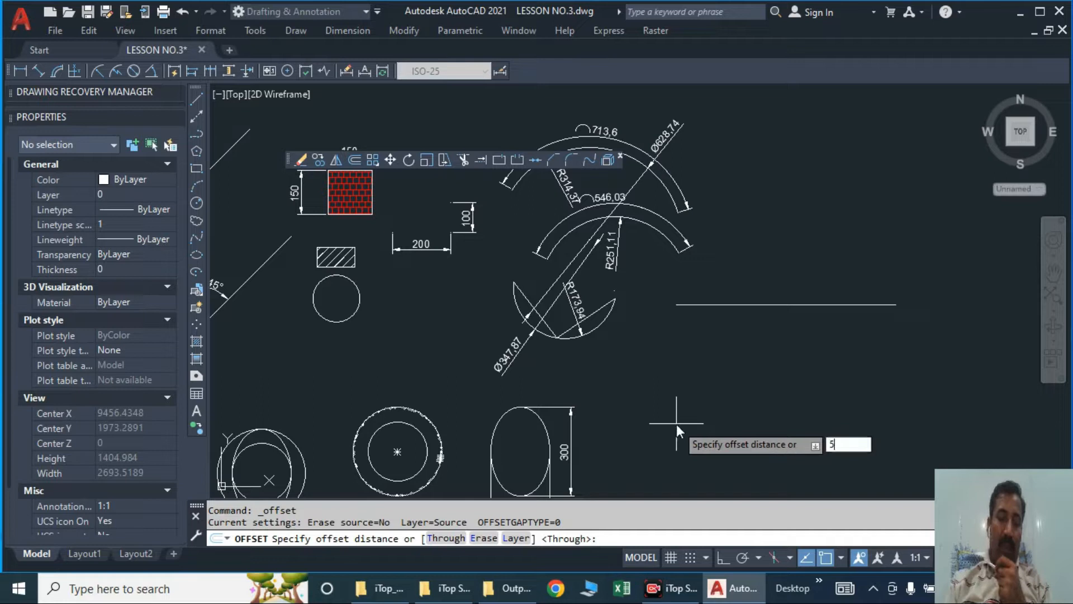
type("0")
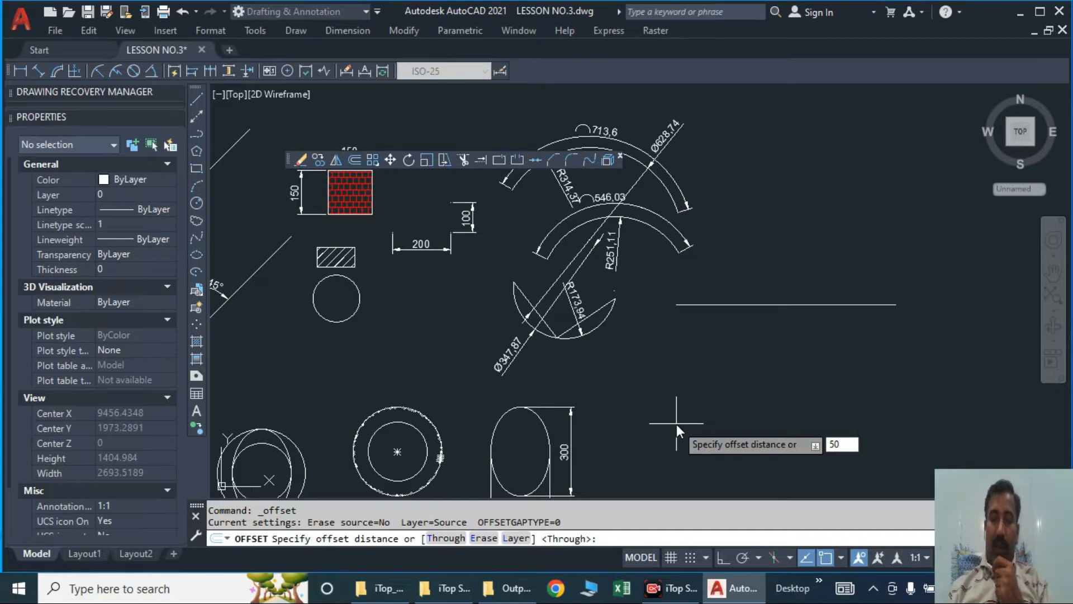
key("Return")
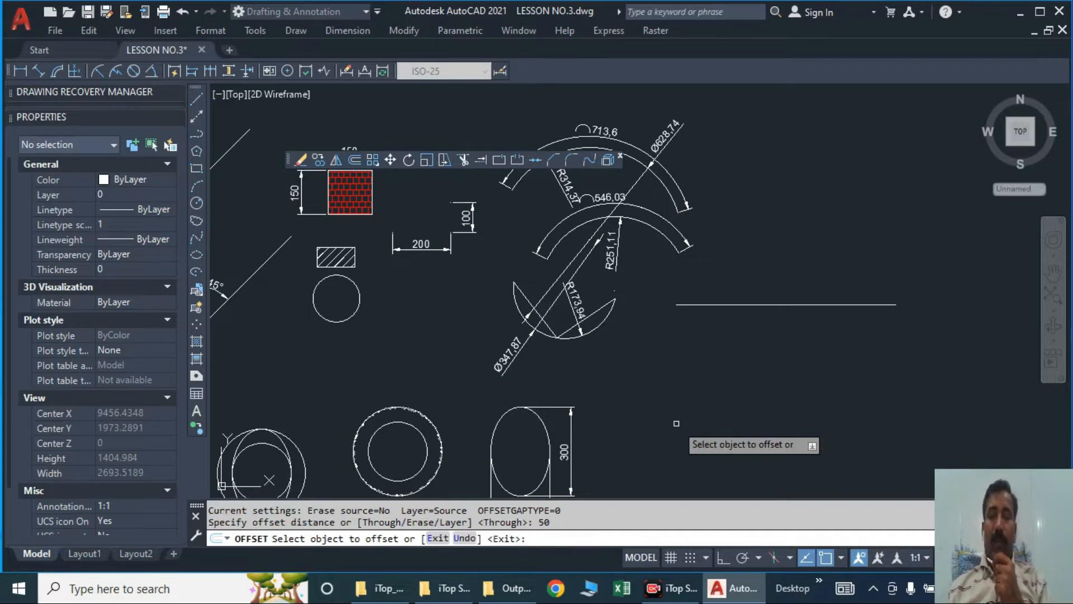
left_click(752, 304)
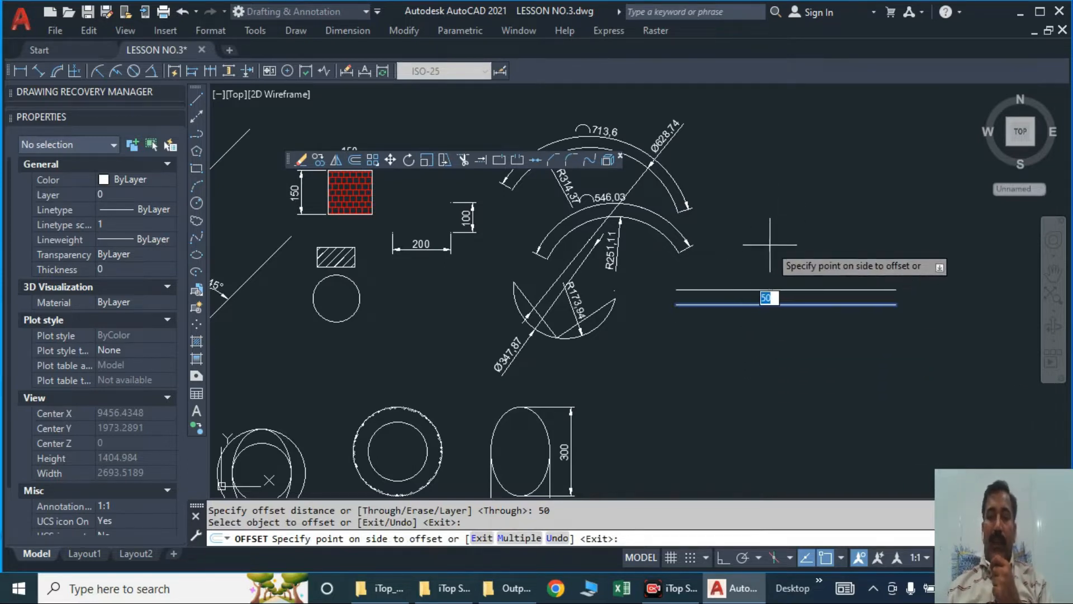
left_click(774, 229)
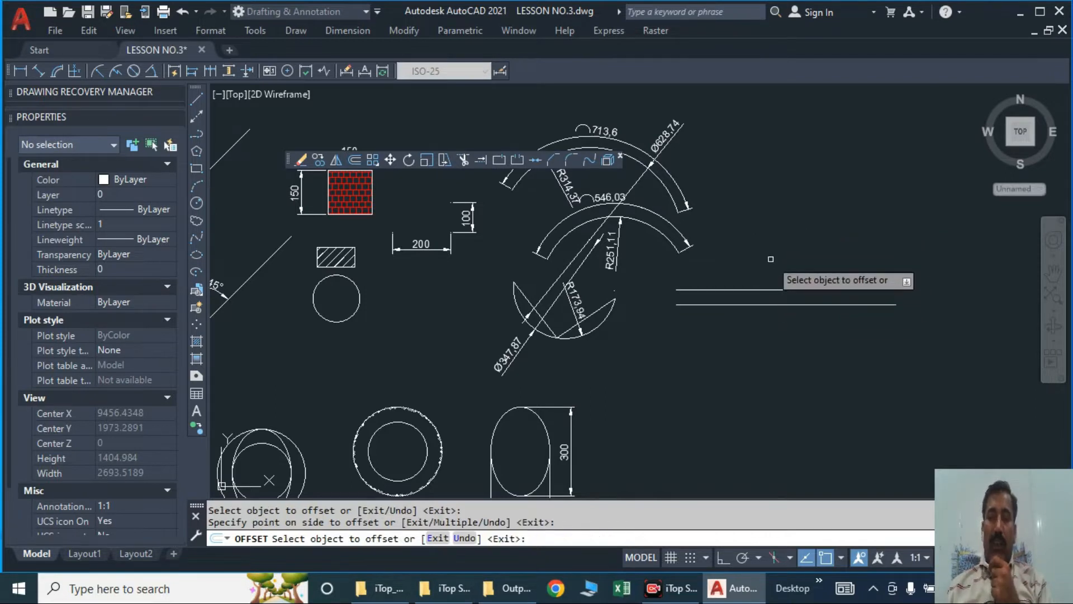
- Offset each newest upper line upward in turn, adding five more parallel lines at a spacing of 50
left_click(785, 290)
left_click(786, 273)
left_click(800, 276)
left_click(795, 246)
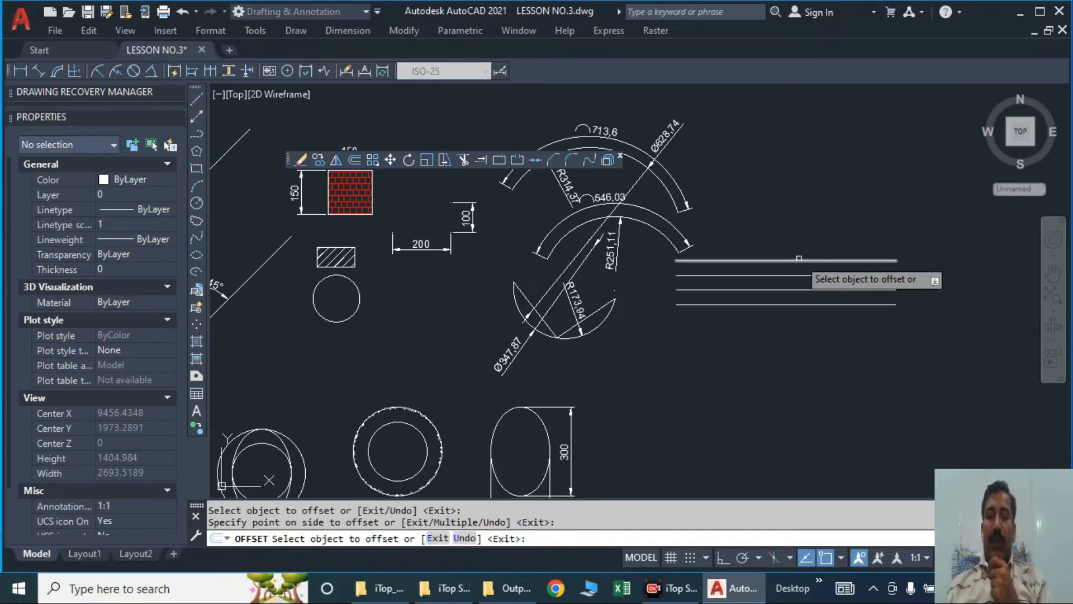
left_click(799, 260)
left_click(788, 220)
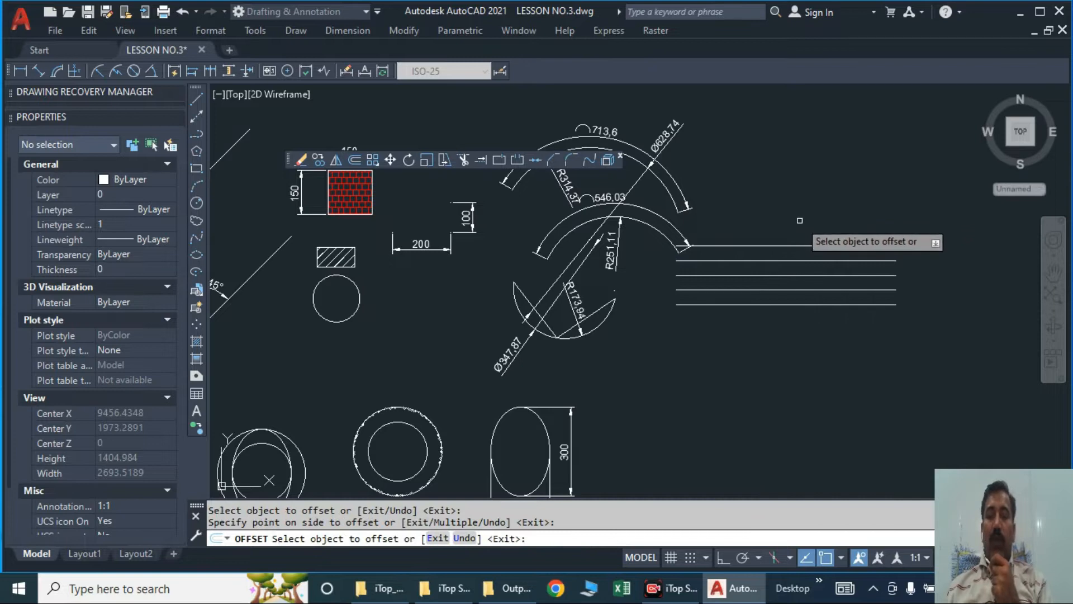
left_click(807, 245)
left_click(805, 216)
left_click(813, 230)
left_click(808, 210)
- Offset the original line and each newest copy downward, adding three parallel lines at a spacing of 50
left_click(808, 305)
left_click(796, 335)
left_click(788, 320)
left_click(788, 356)
left_click(788, 334)
left_click(785, 361)
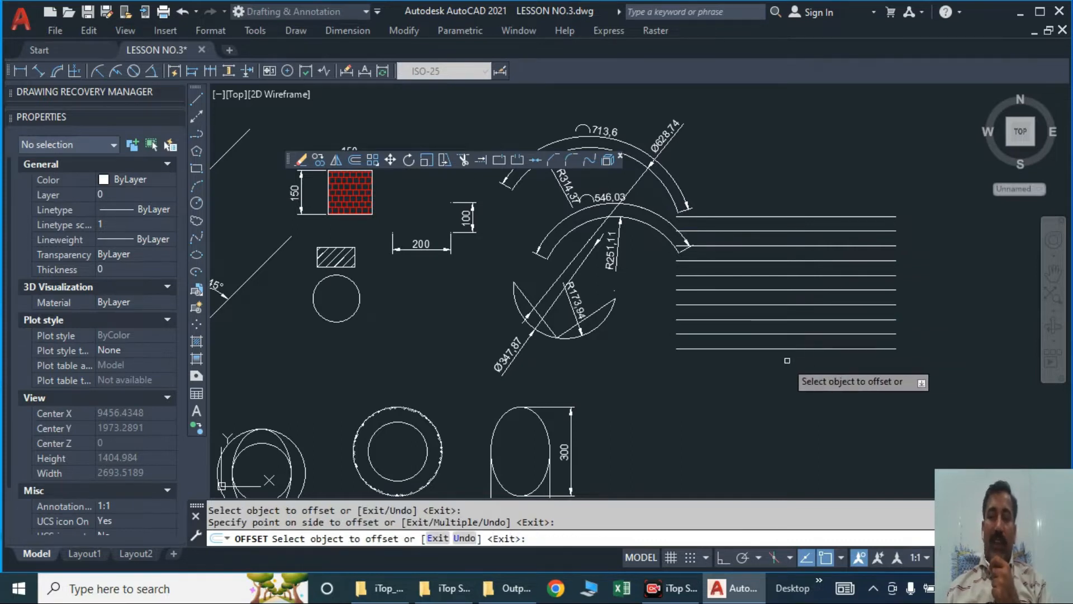
key("Escape")
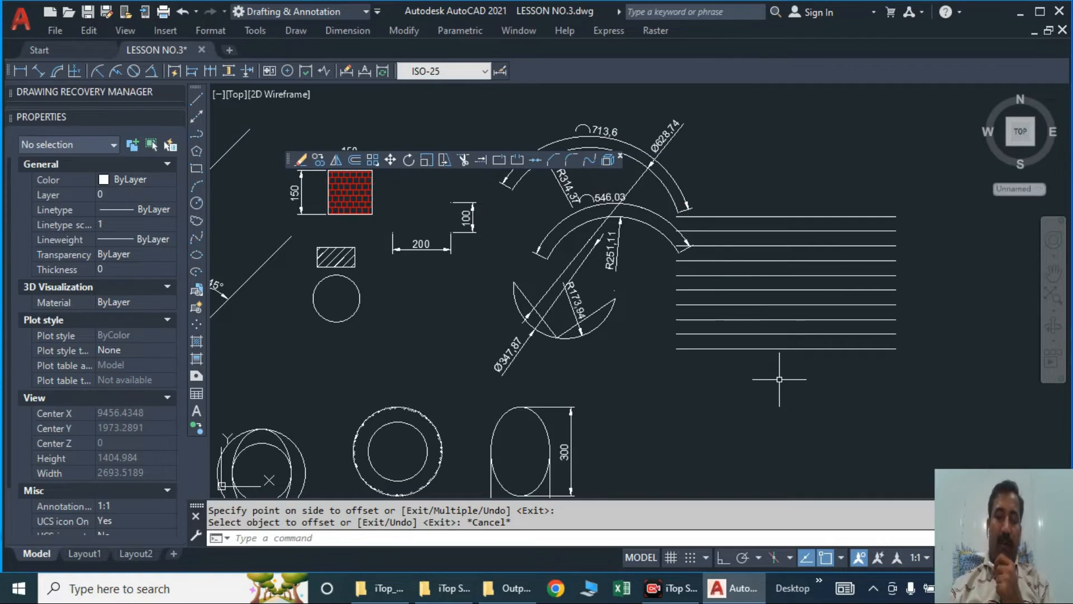
- Offset the lowest line downward in succession with a distance of 60, adding three more parallel lines
type("O")
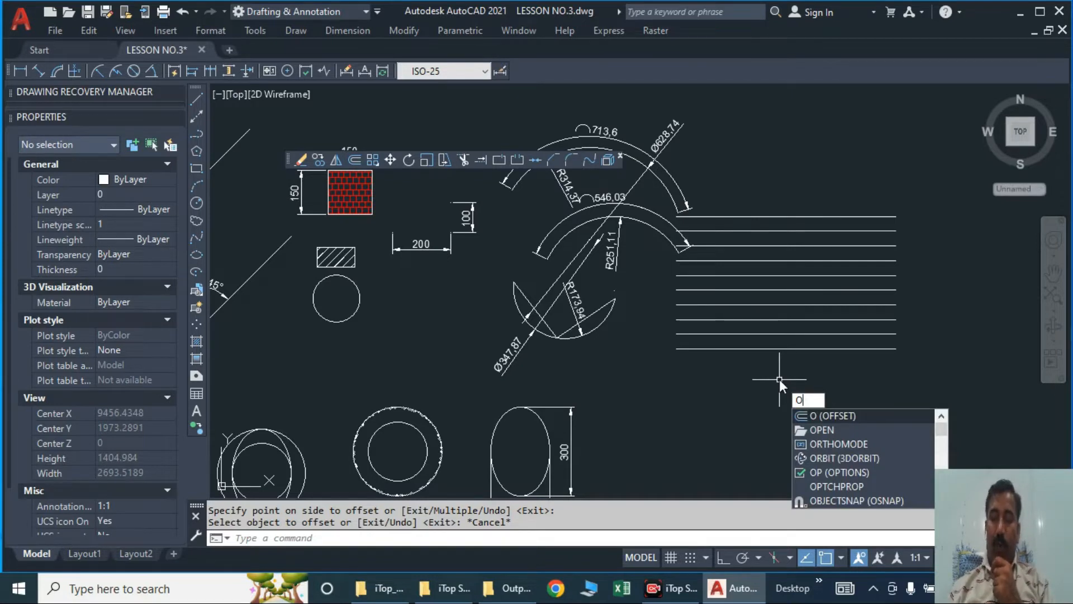
key("Return")
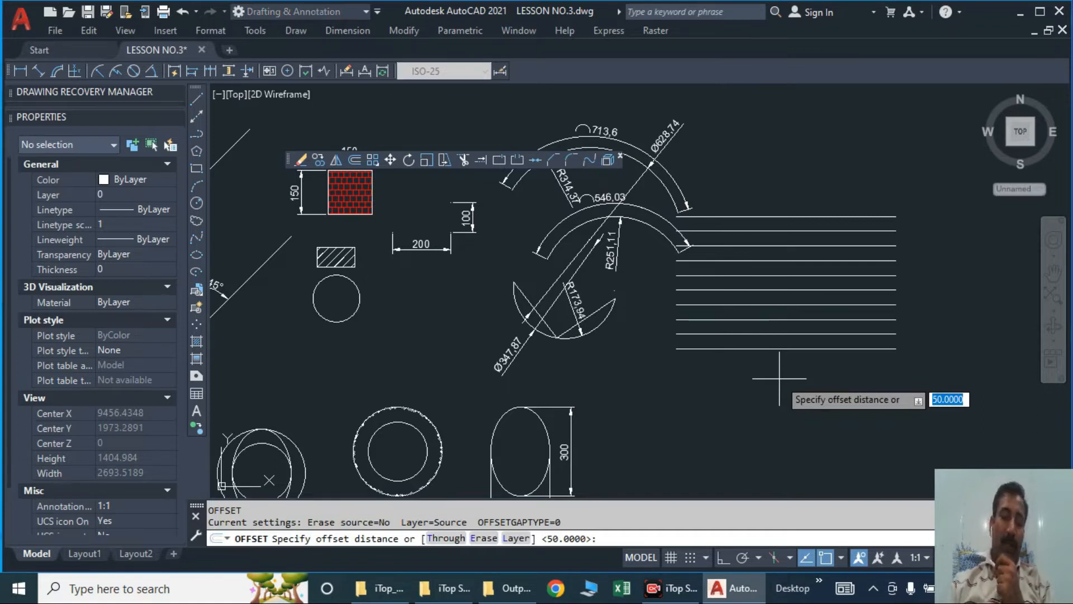
type("60")
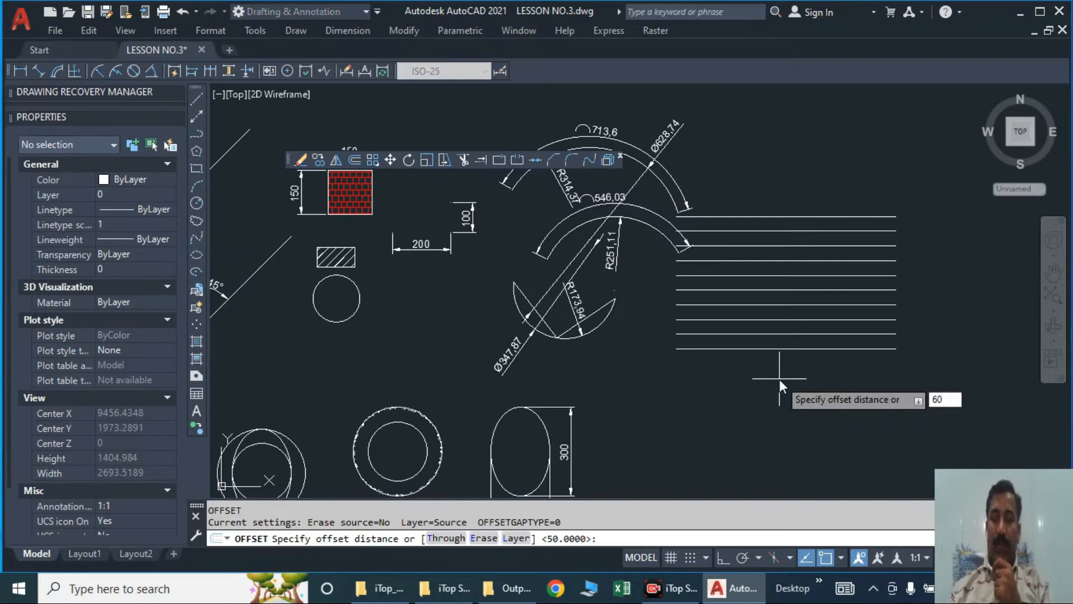
key("Return")
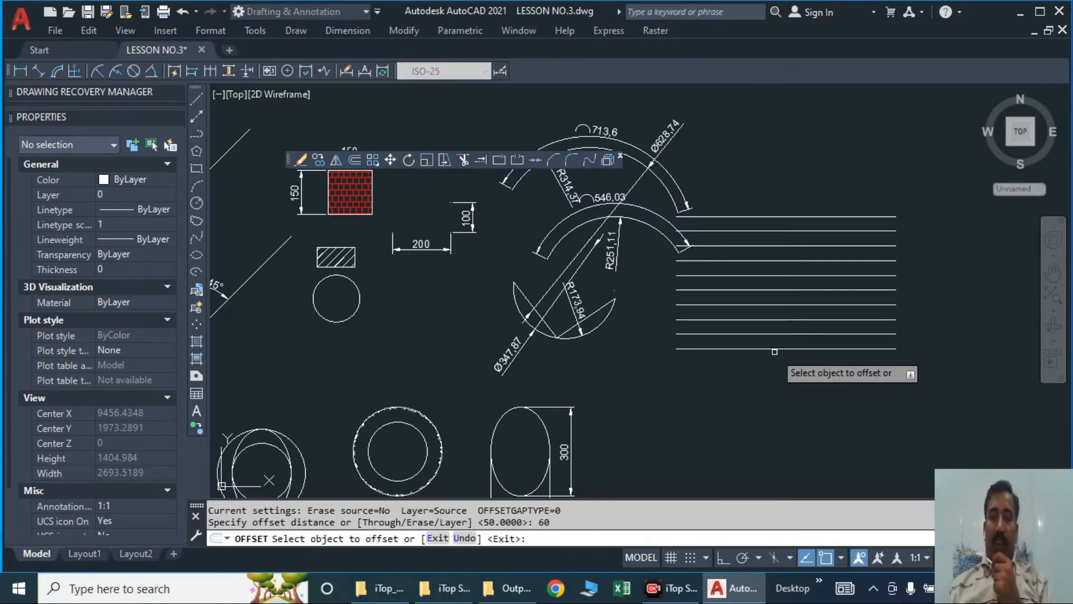
left_click(774, 349)
left_click(766, 388)
left_click(770, 366)
left_click(770, 394)
left_click(755, 384)
left_click(757, 420)
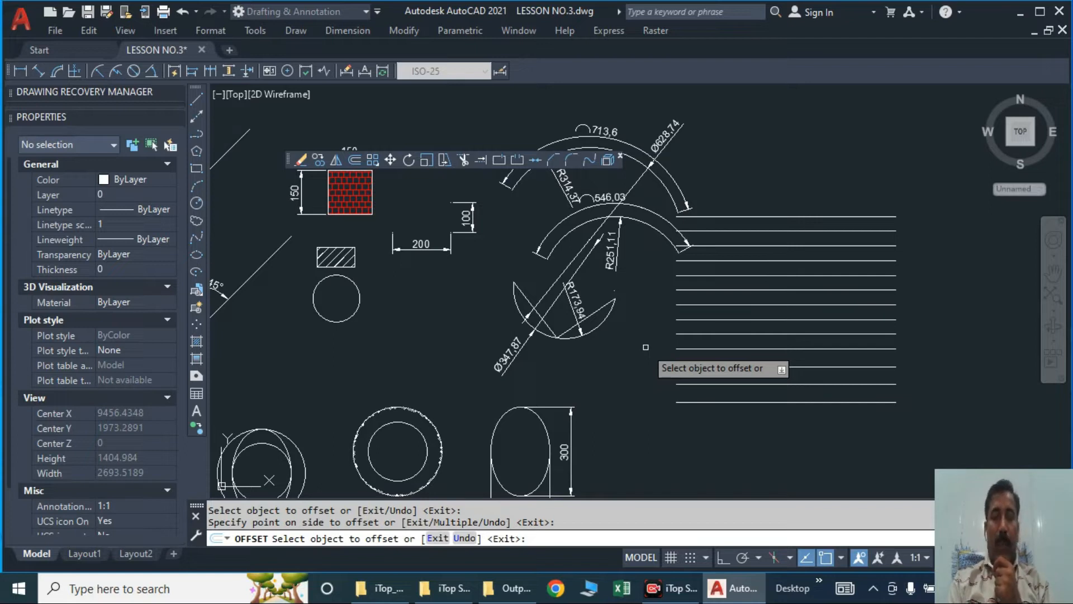
key("Escape")
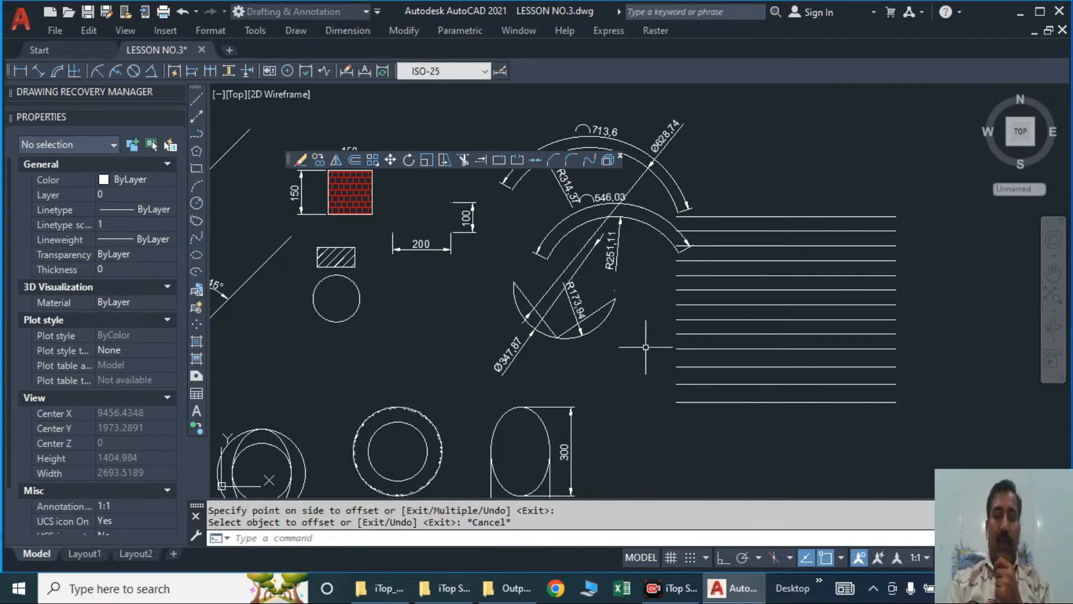
- Draw a rectangle about 371 by 188 in the empty space above and beyond the parallel lines
type("REC")
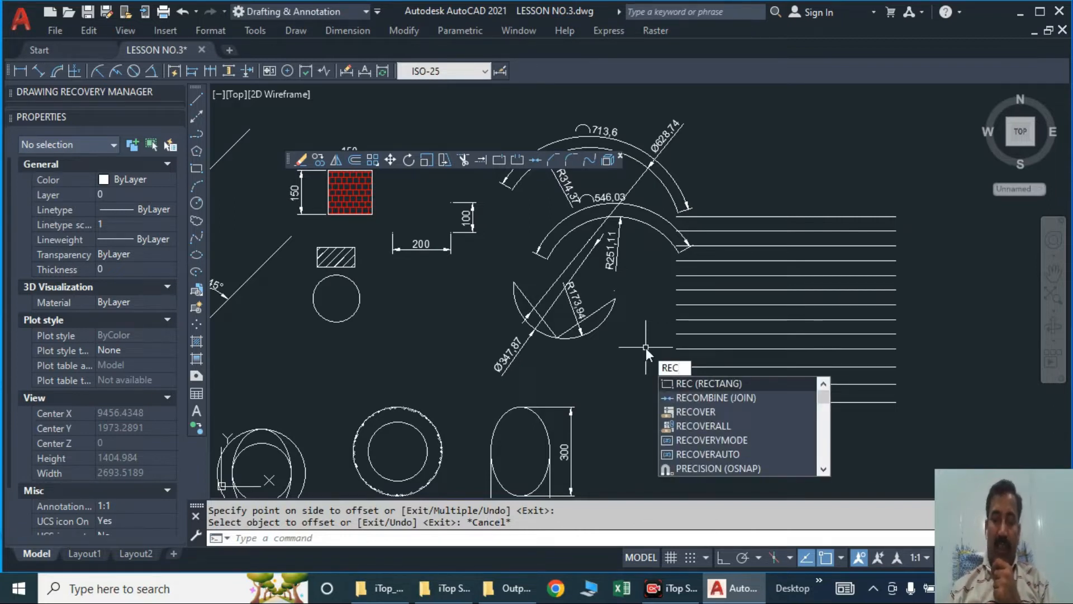
key("Return")
scroll(690, 366, "down", 2)
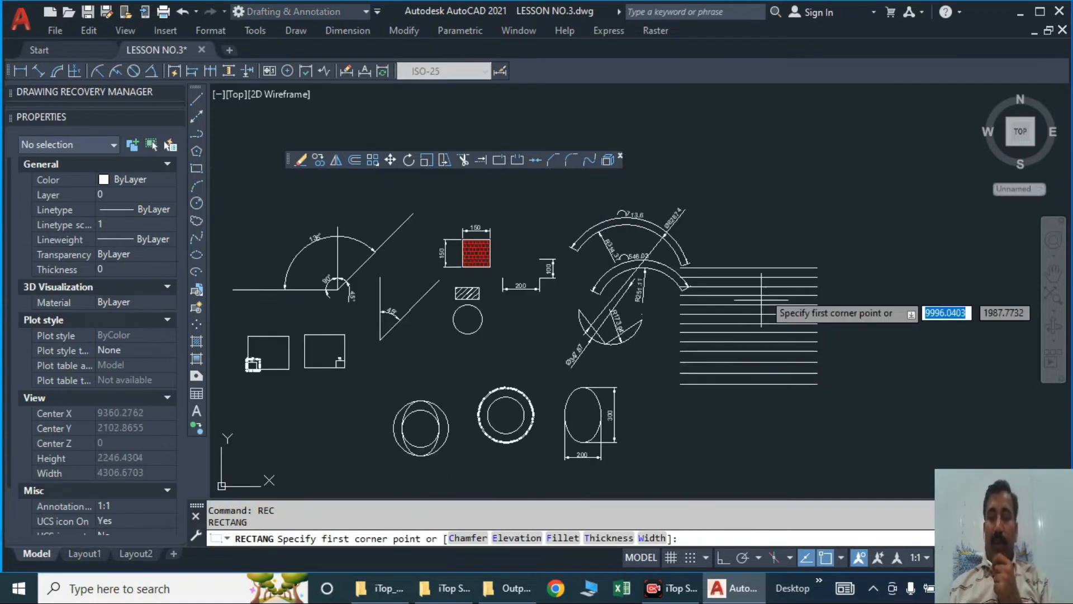
left_click(810, 208)
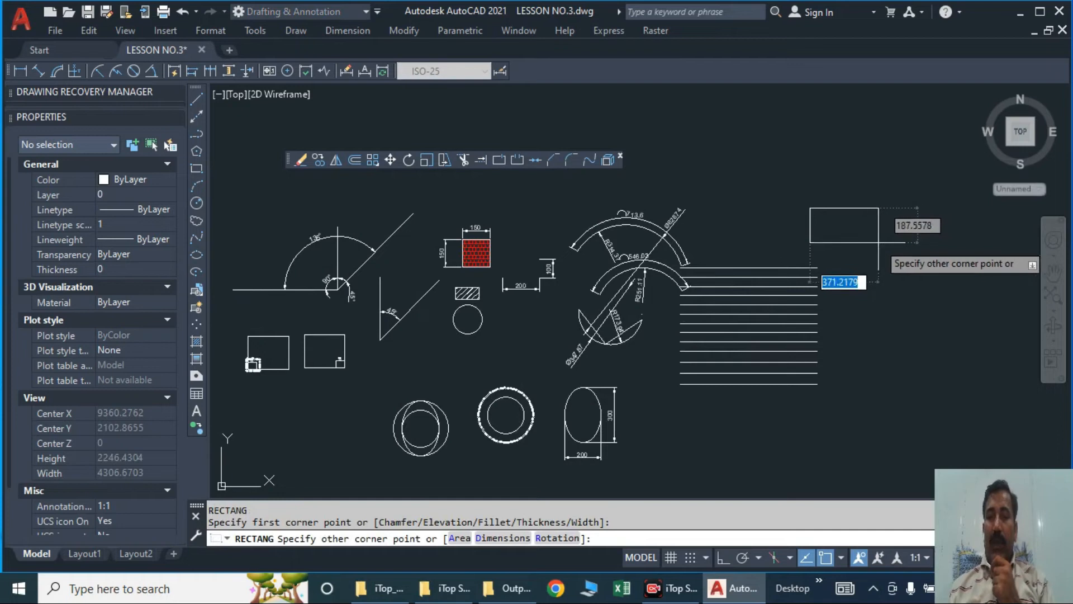
left_click(878, 243)
scroll(865, 241, "up", 6)
mouse_move(864, 241)
middle_mouse_down()
mouse_move(628, 274)
mouse_move(618, 312)
middle_mouse_up()
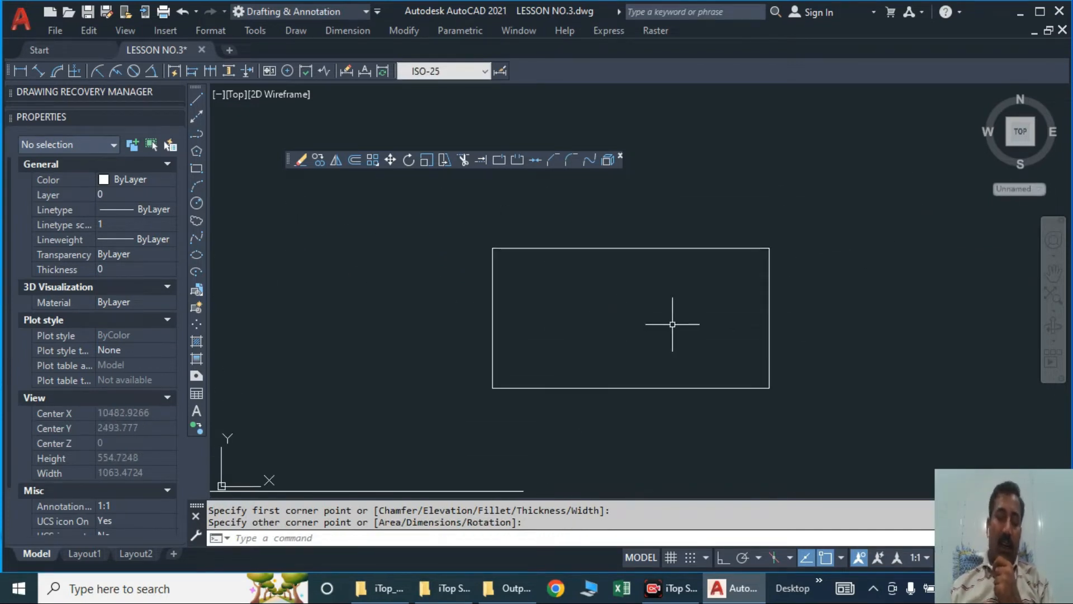
- Draw a circle beside the rectangle, a little taller than the rectangle's height
scroll(672, 324, "down", 2)
middle_click_drag(672, 324, 556, 294)
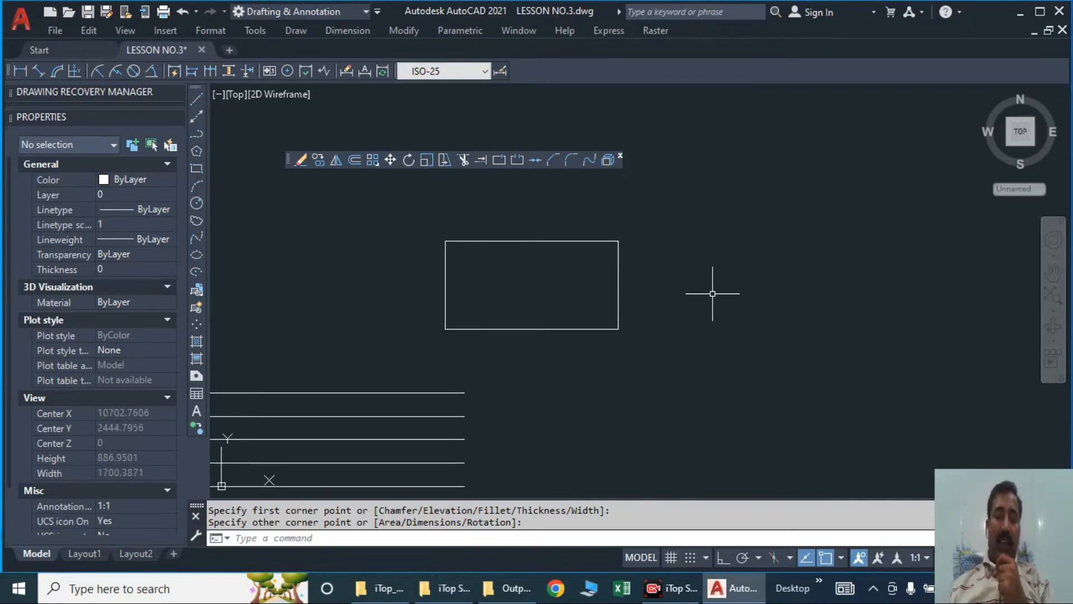
key("Return")
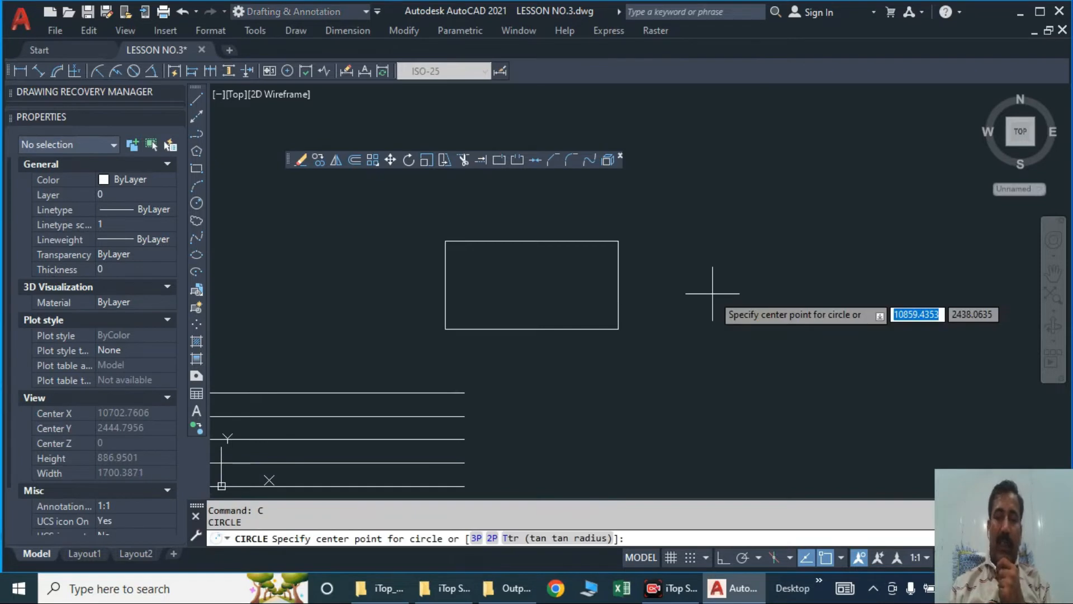
left_click(748, 283)
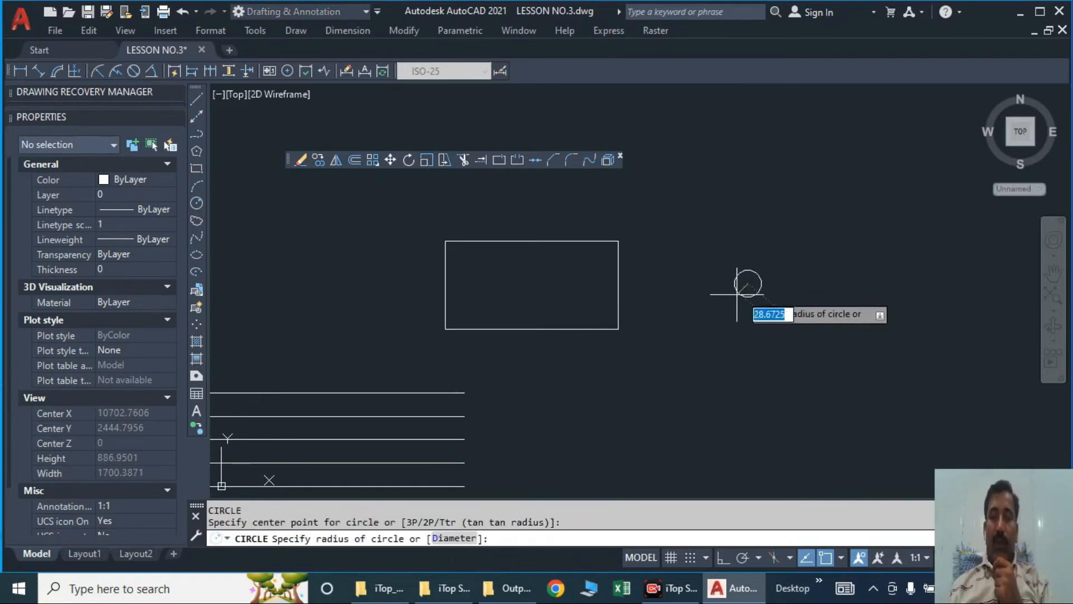
left_click(707, 307)
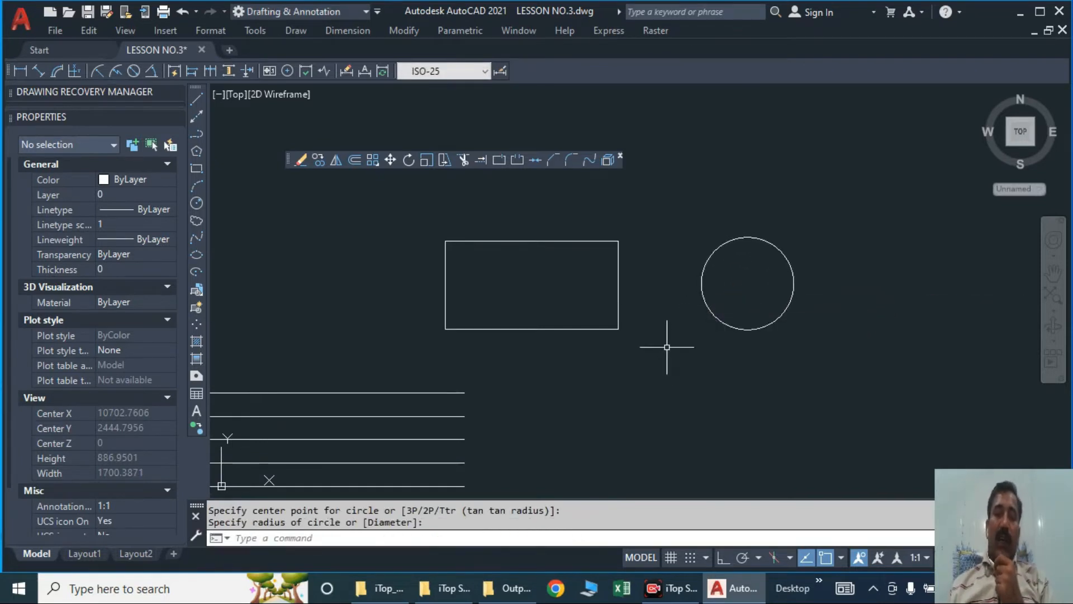
- Offset the rectangle outward twice in succession at a distance of 20, using the newest outline as the second source
left_click(355, 161)
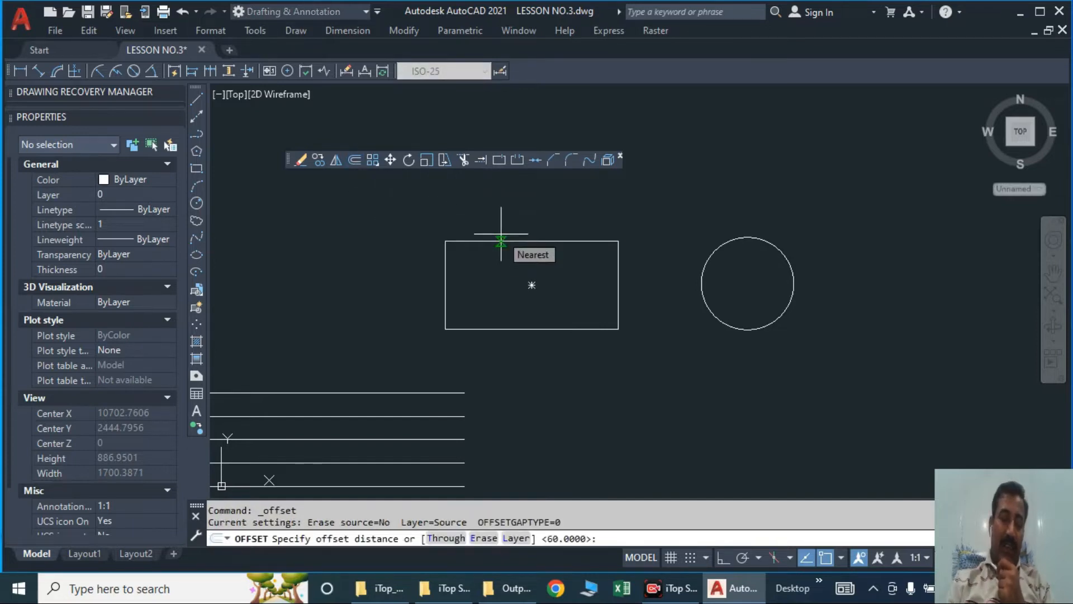
type("20")
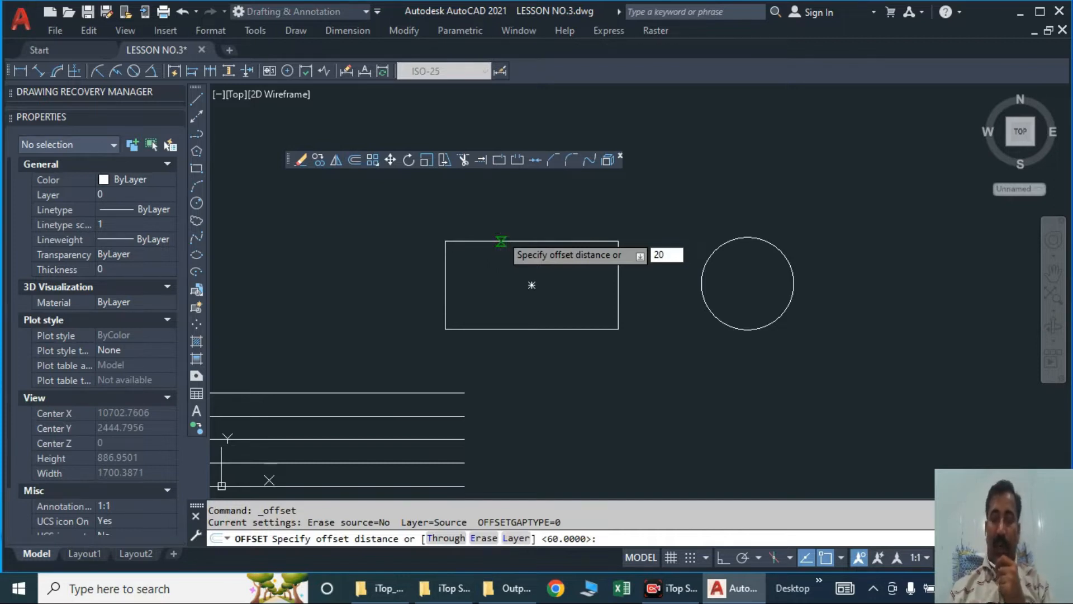
key("Return")
scroll(522, 240, "up", 2)
left_click(521, 242)
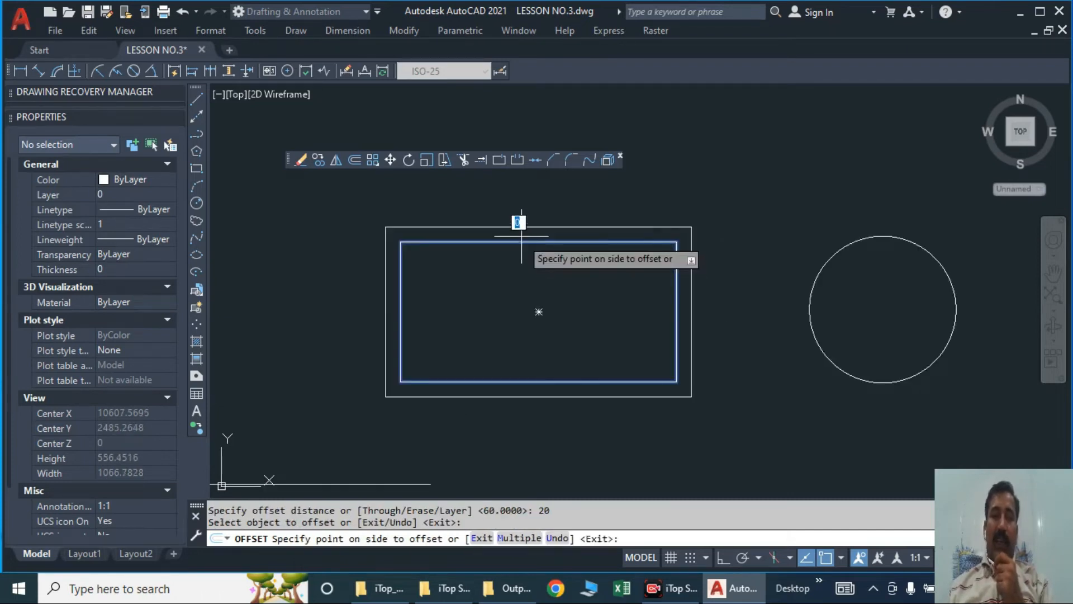
left_click(518, 221)
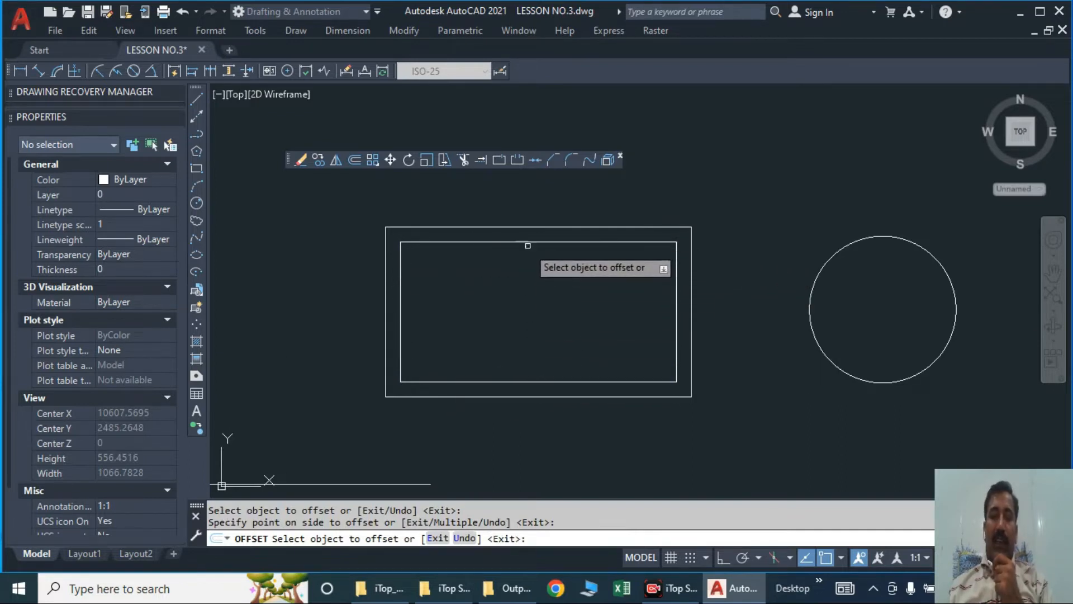
left_click(532, 227)
left_click(534, 215)
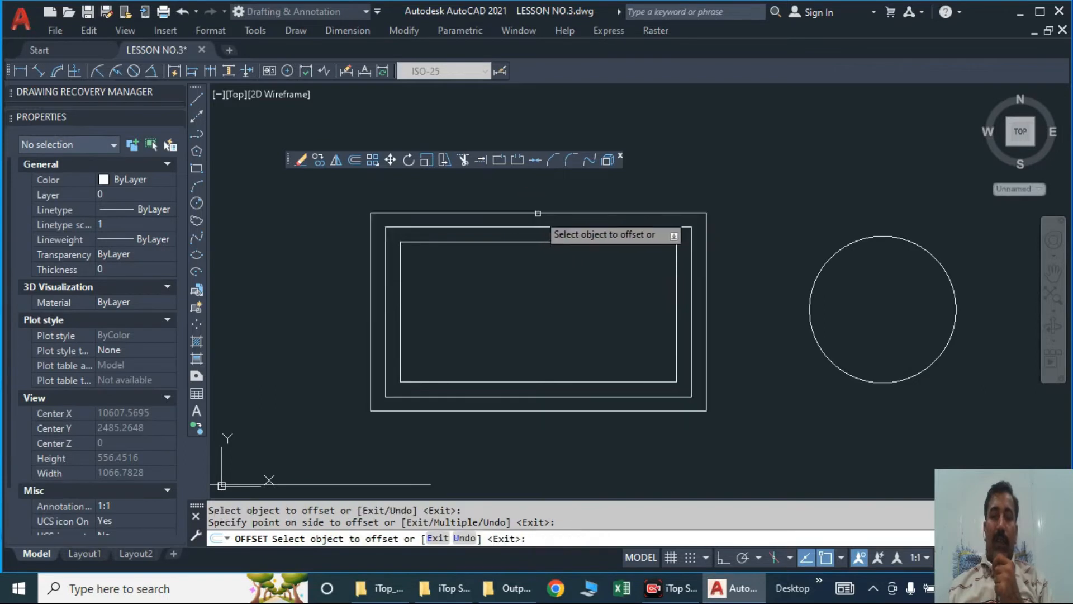
- Offset the original rectangle and its newest inner copy inward, adding two inner rectangles at a spacing of 20
left_click(542, 242)
left_click(543, 260)
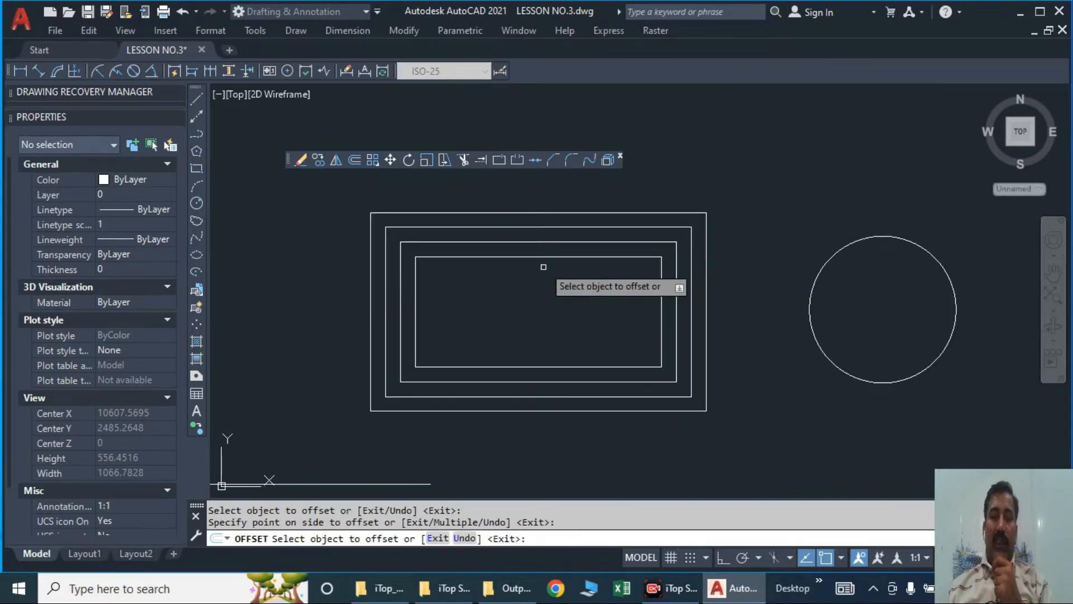
left_click(543, 256)
left_click(531, 288)
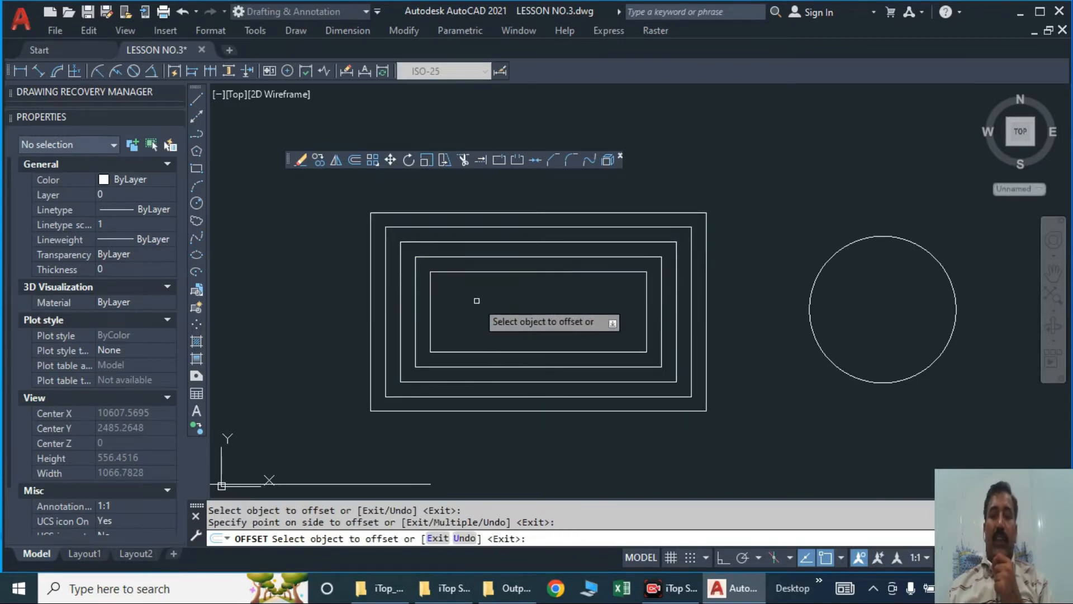
- Offset the circle inward in succession at a distance of 20, adding three concentric inner circles
scroll(464, 296, "down", 2)
scroll(737, 303, "up", 4)
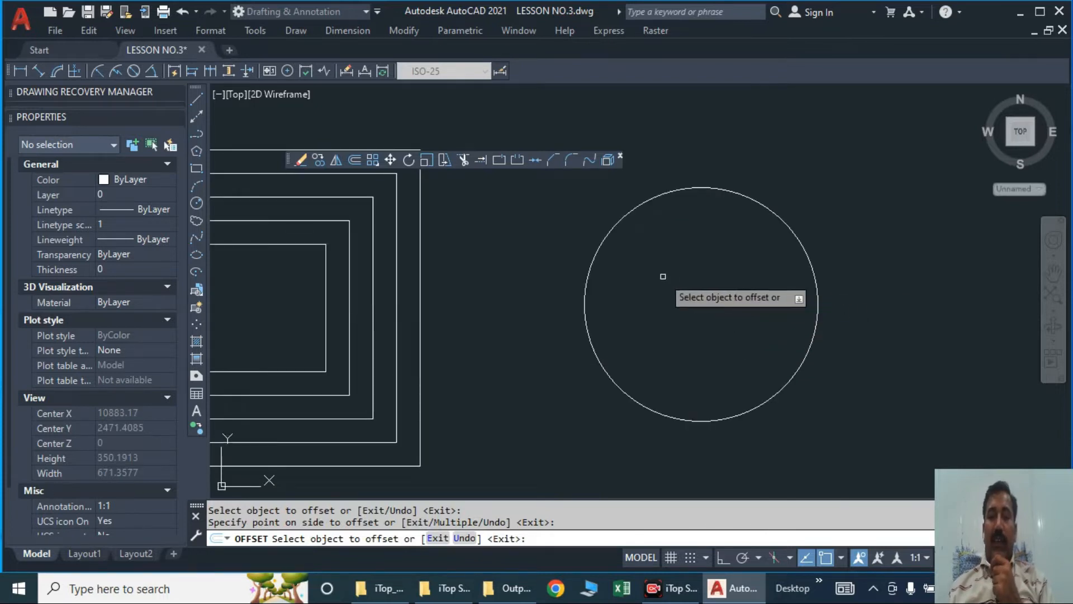
left_click(703, 186)
left_click(702, 240)
left_click(703, 212)
left_click(706, 243)
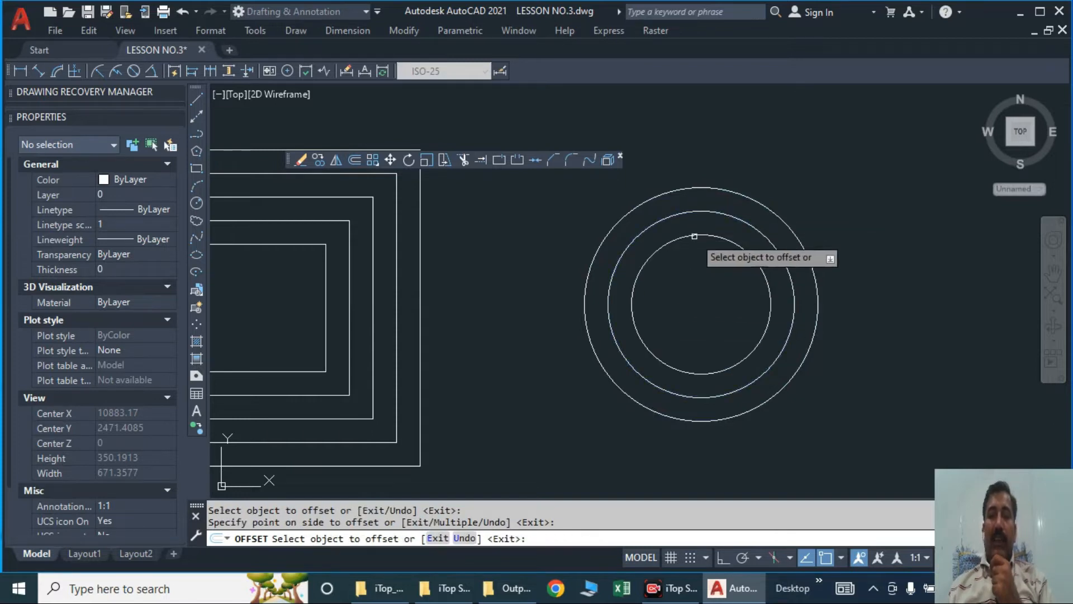
left_click(694, 237)
left_click(695, 291)
- Offset the original circle outward in succession at a distance of 20, adding two larger circles, and end the Offset command
left_click(695, 190)
left_click(696, 168)
left_click(696, 165)
left_click(696, 139)
scroll(693, 220, "down", 3)
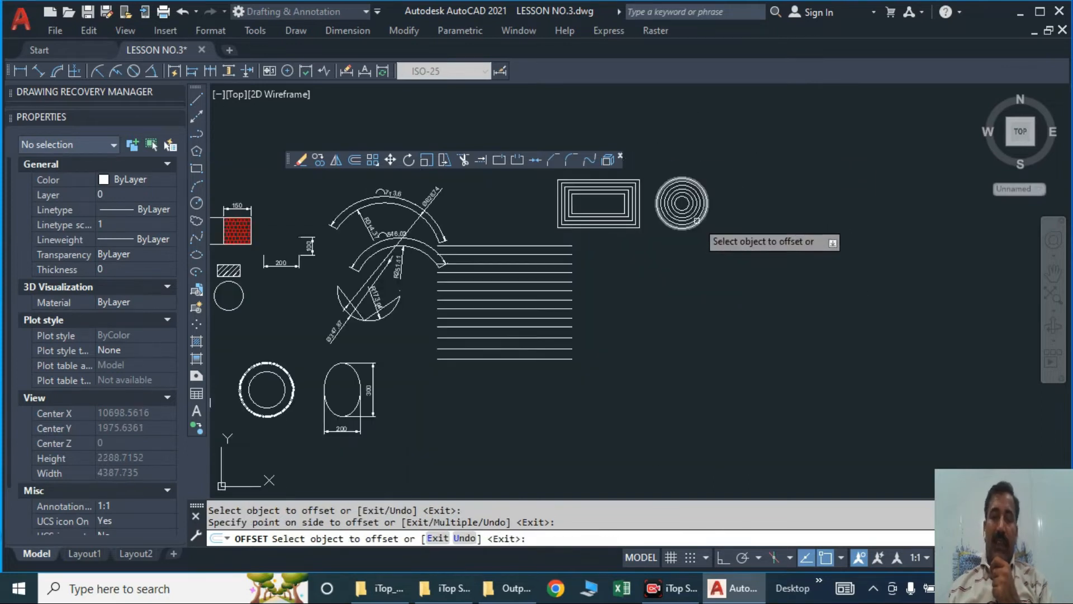
scroll(683, 214, "up", 2)
scroll(682, 213, "down", 2)
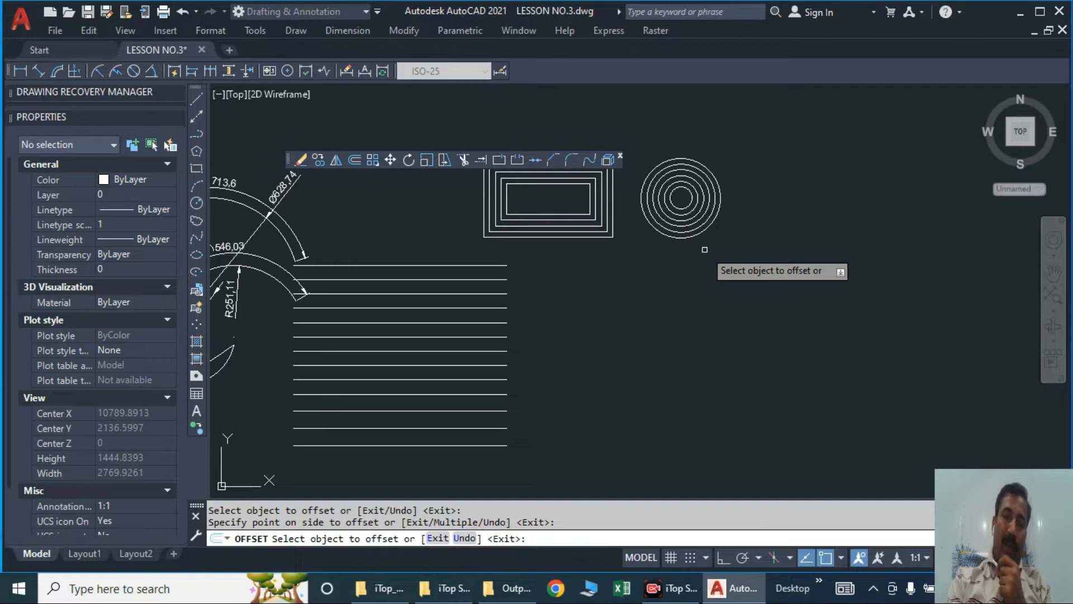
key("Escape")
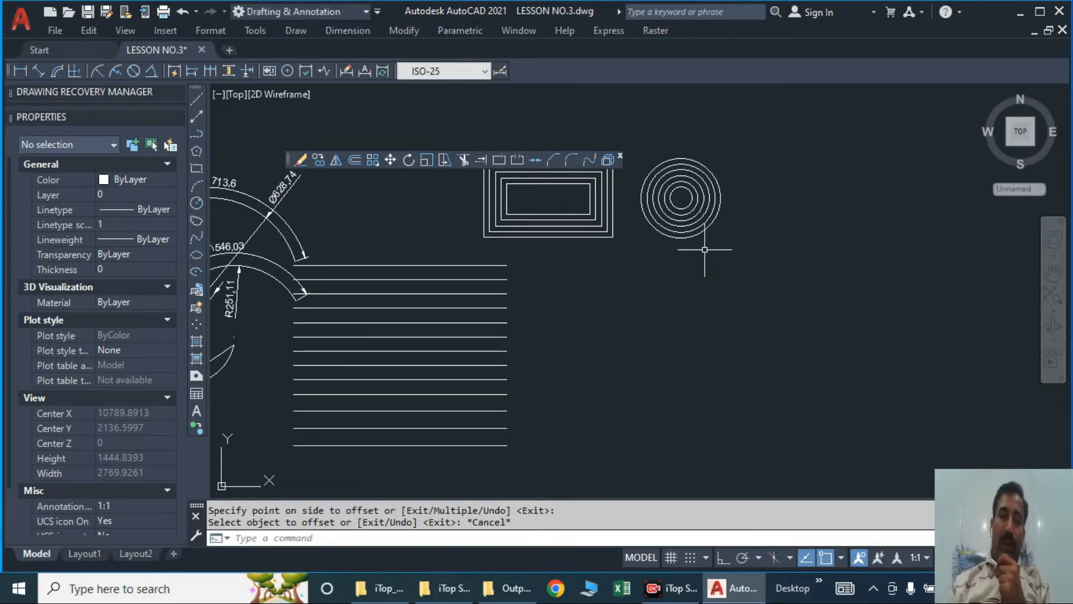
- Draw a small, nearly square rectangle in the empty space beyond and below the parallel lines
type("CO")
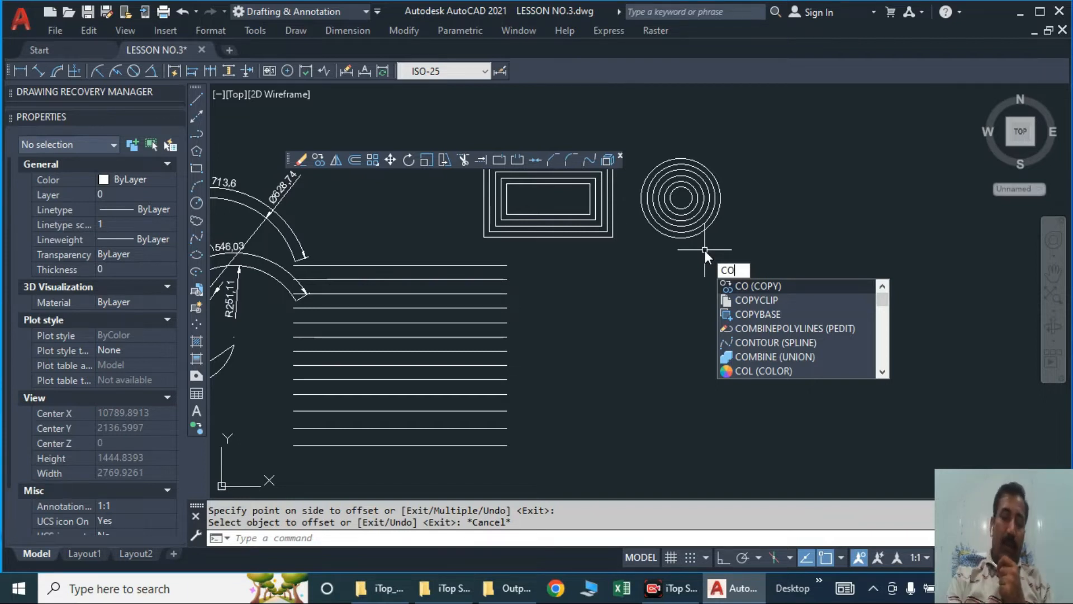
key("Escape")
type("re")
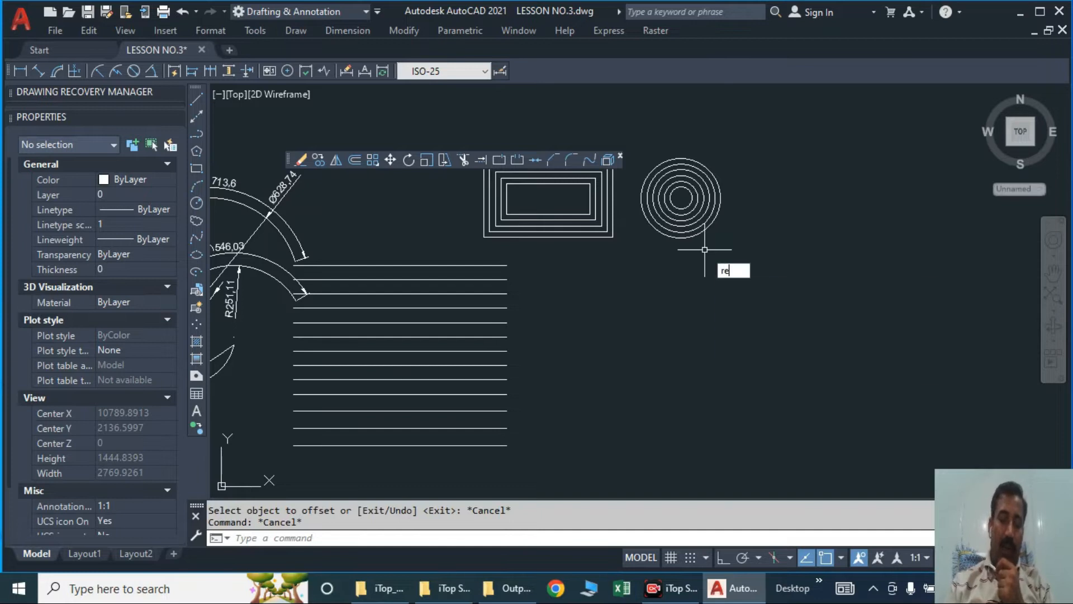
type("c")
key("Return")
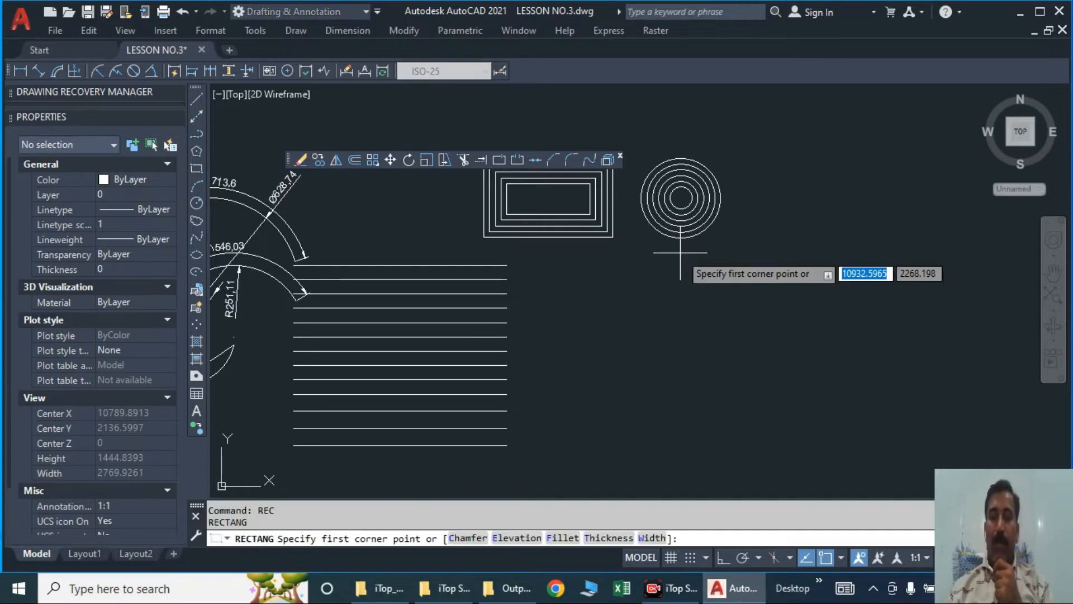
scroll(644, 279, "down", 4)
middle_click_drag(644, 291, 535, 236)
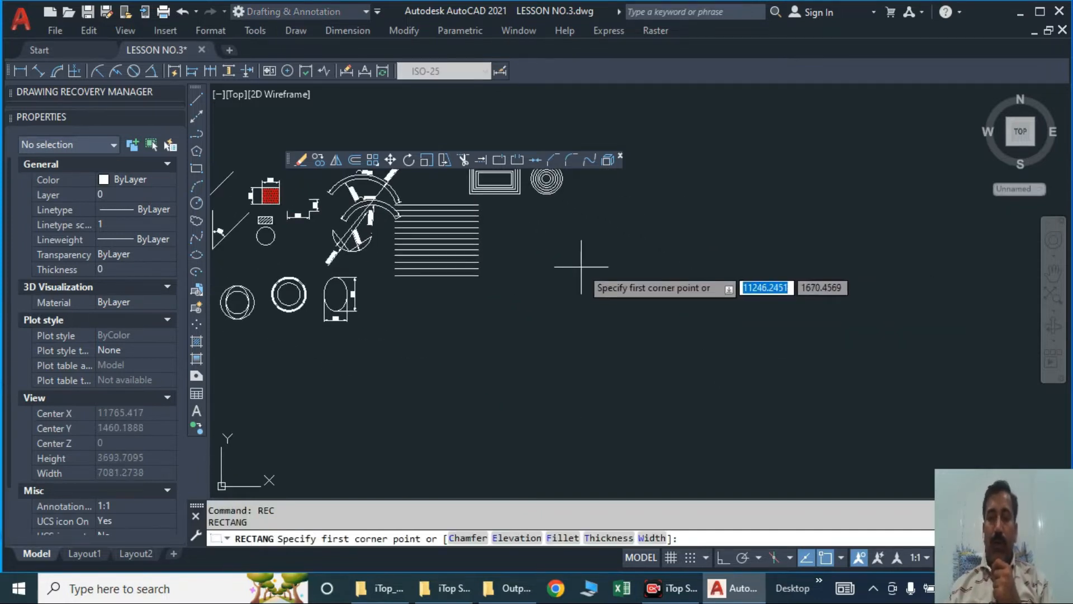
left_click(581, 267)
left_click(597, 284)
scroll(611, 279, "up", 4)
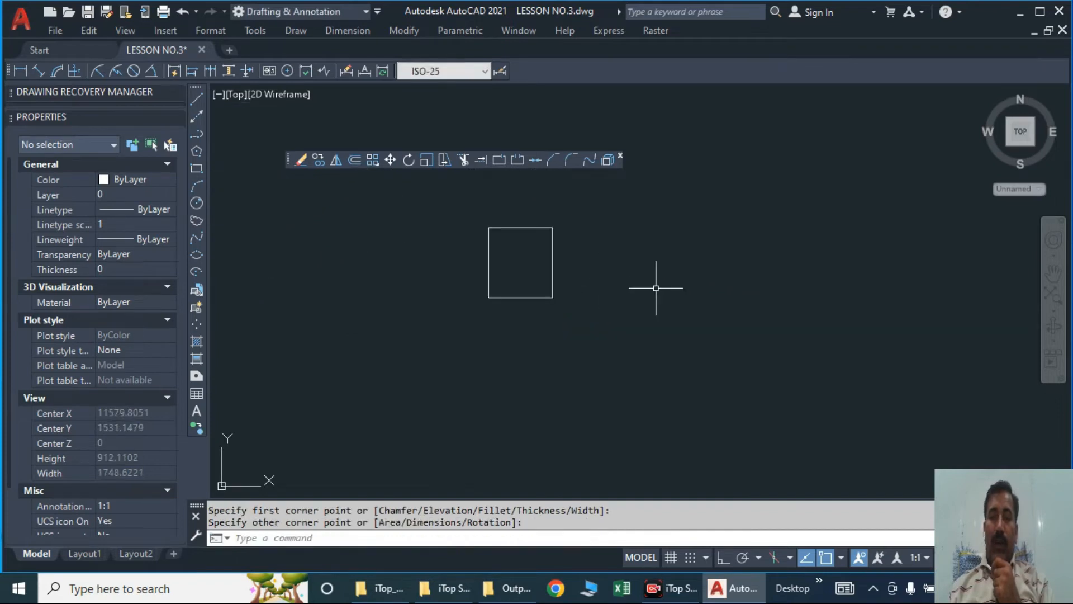
- Draw a small circle well to the right of the new rectangle, at about the same height
type("c")
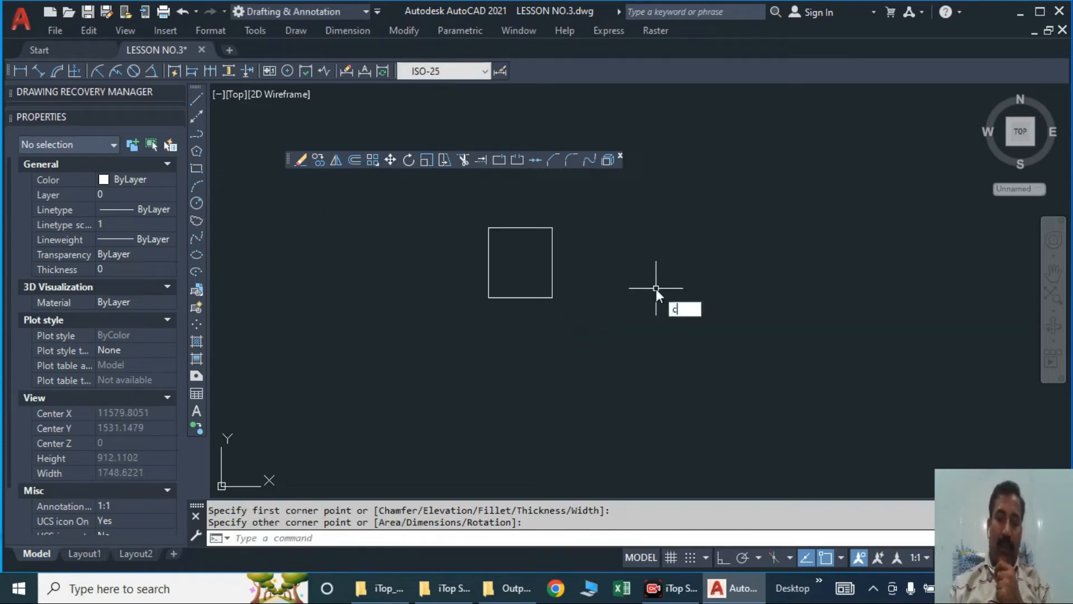
key("Return")
scroll(713, 316, "down", 5)
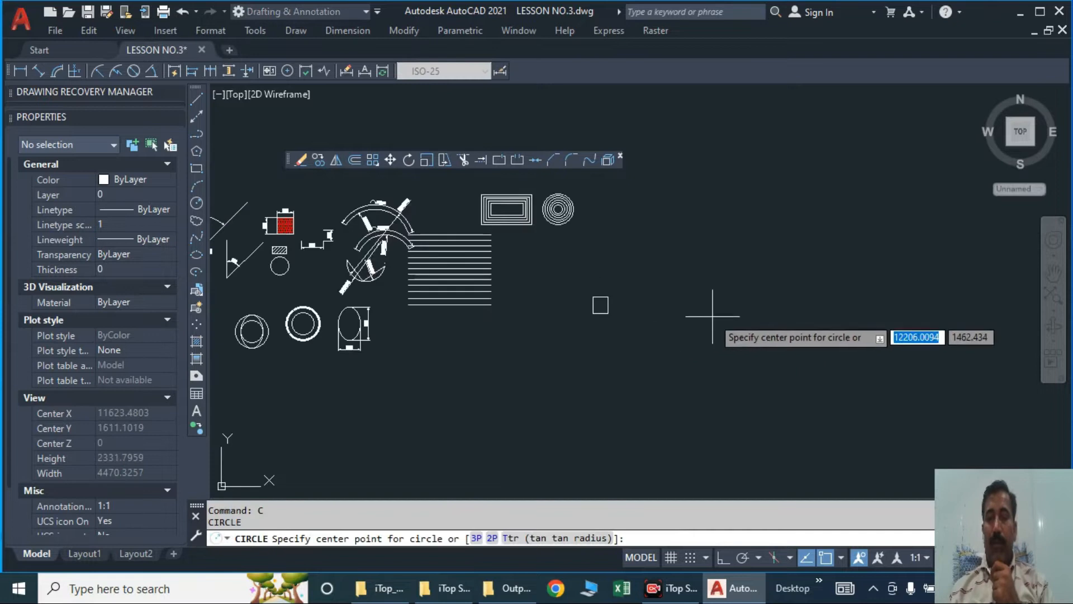
left_click(791, 304)
left_click(784, 312)
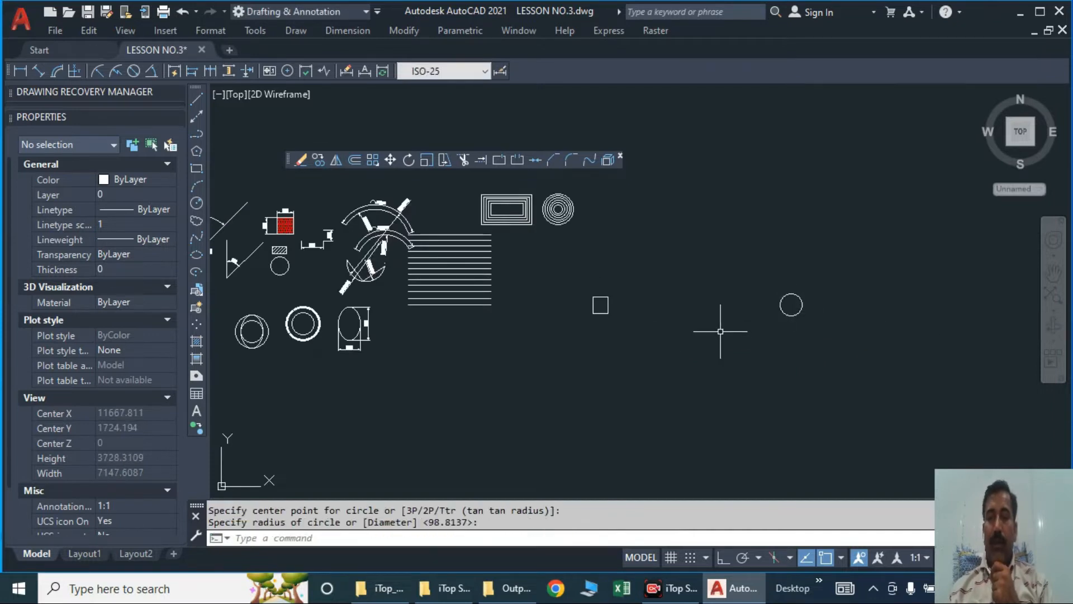
- Create an associative rectangular array of the small rectangle with 4 columns and 3 rows, keeping the default spacing
scroll(743, 313, "up", 4)
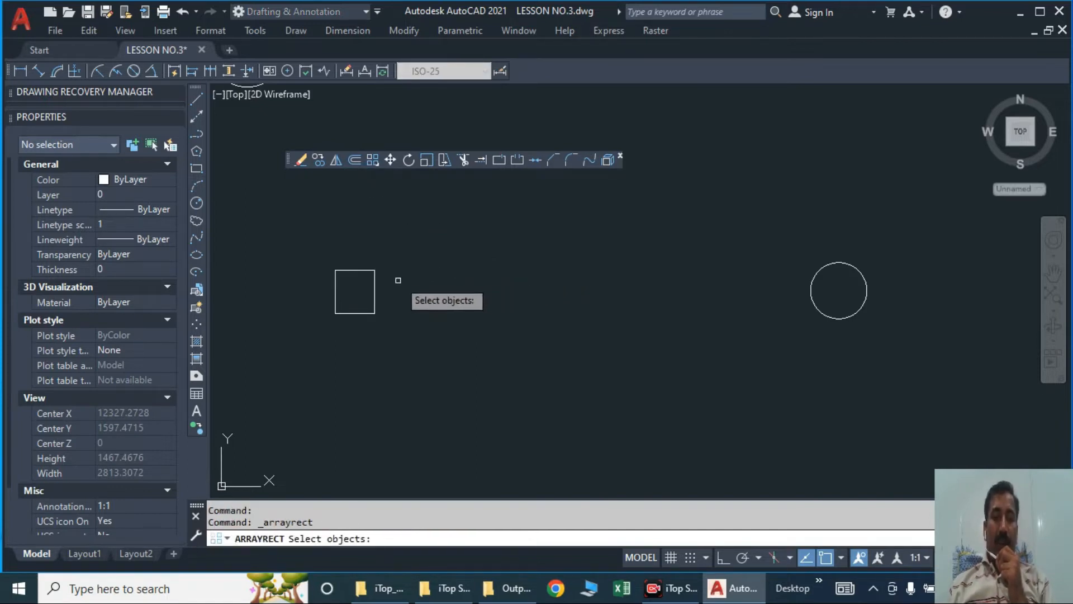
left_click(375, 285)
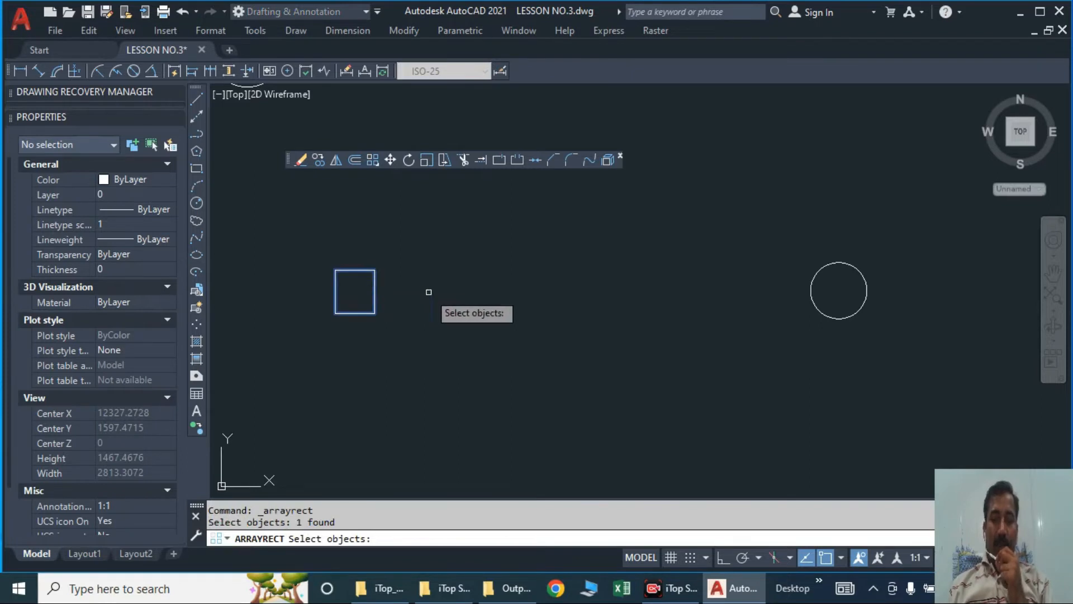
key("Return")
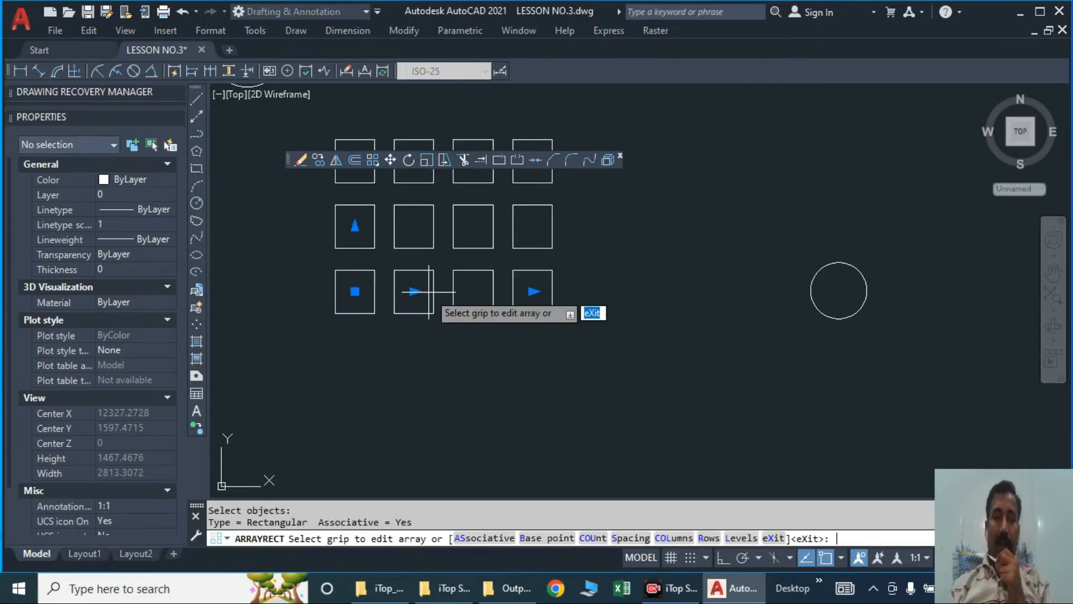
left_click(580, 298)
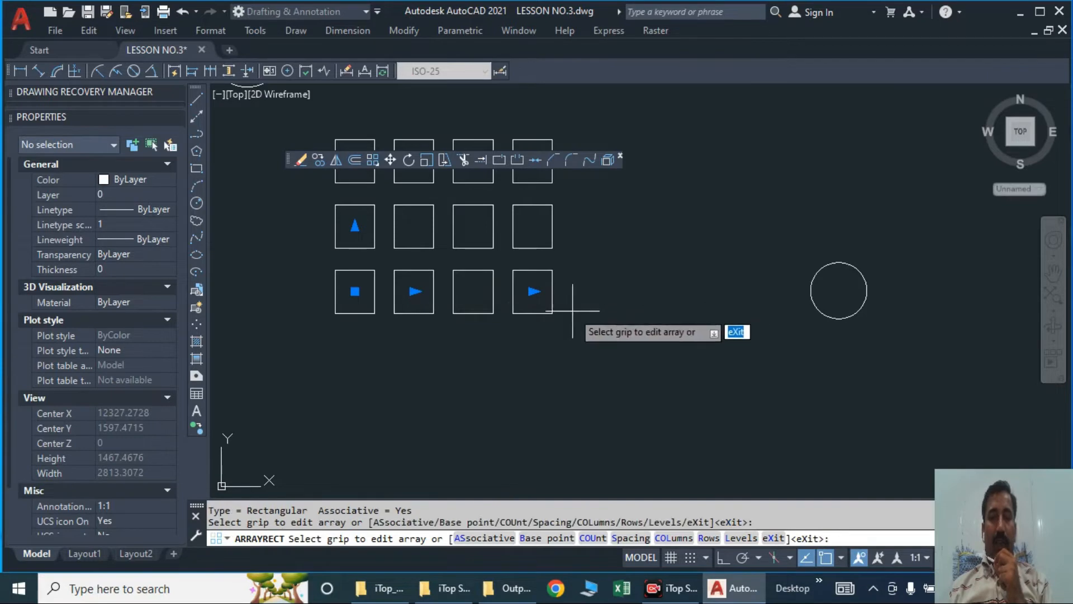
key("Return")
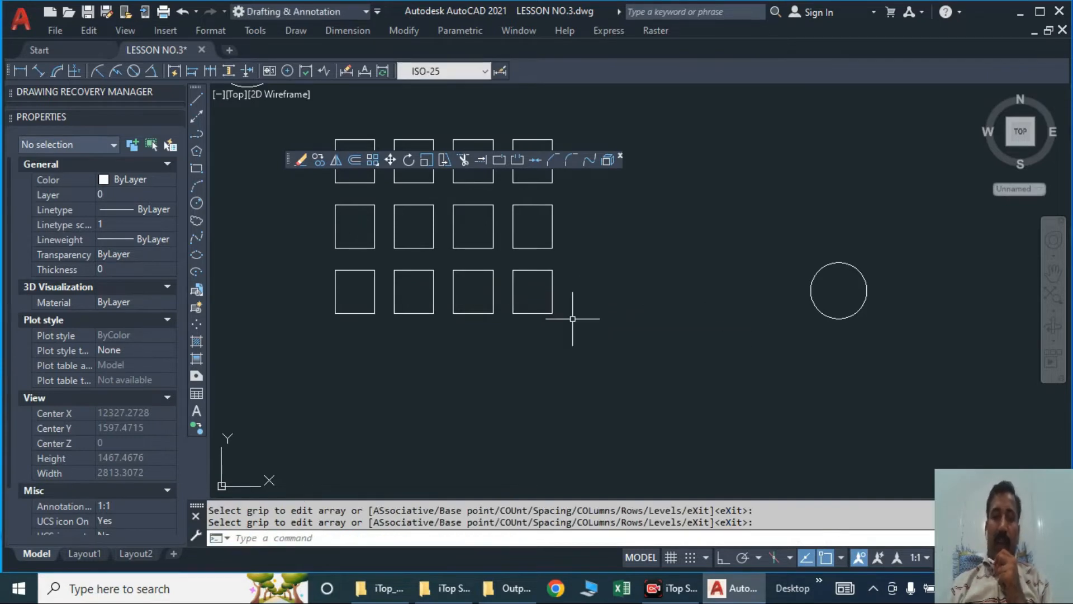
type("M")
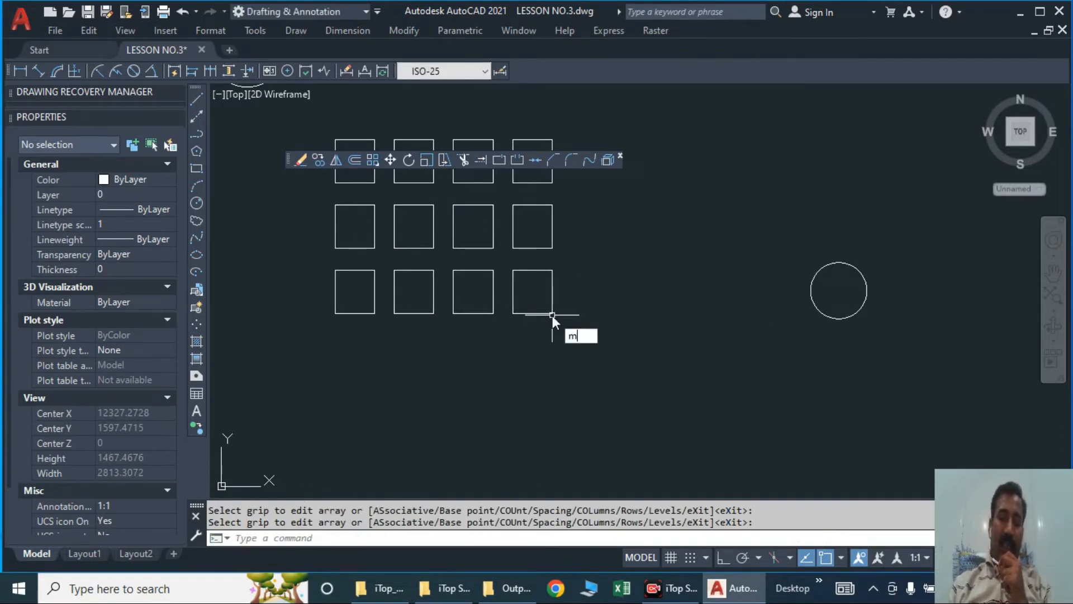
key("Return")
left_click(552, 315)
scroll(593, 315, "down", 4)
left_click(618, 283)
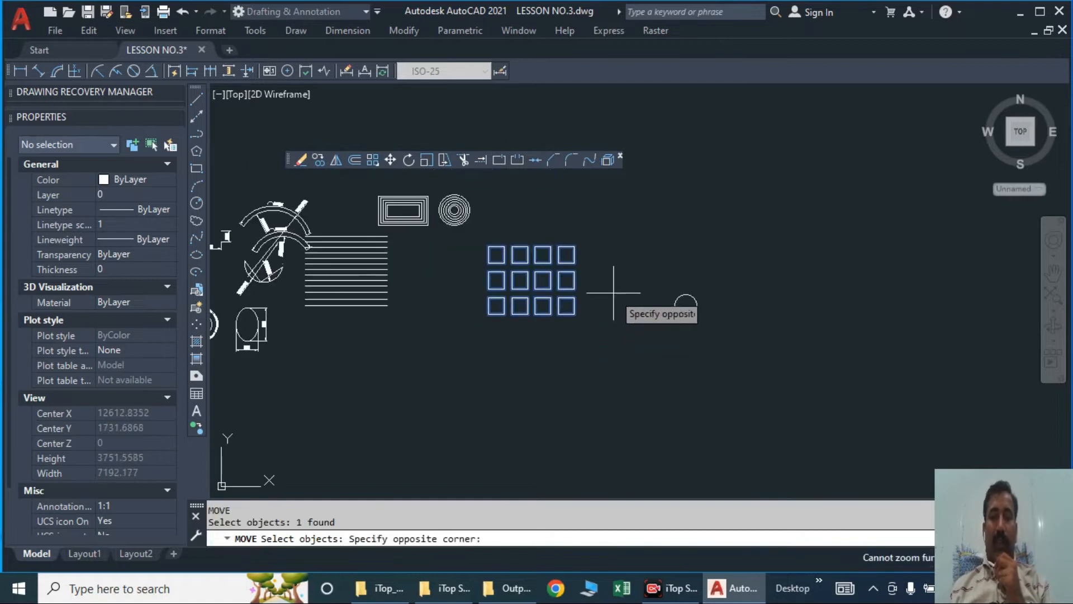
left_click(600, 293)
scroll(600, 294, "up", 6)
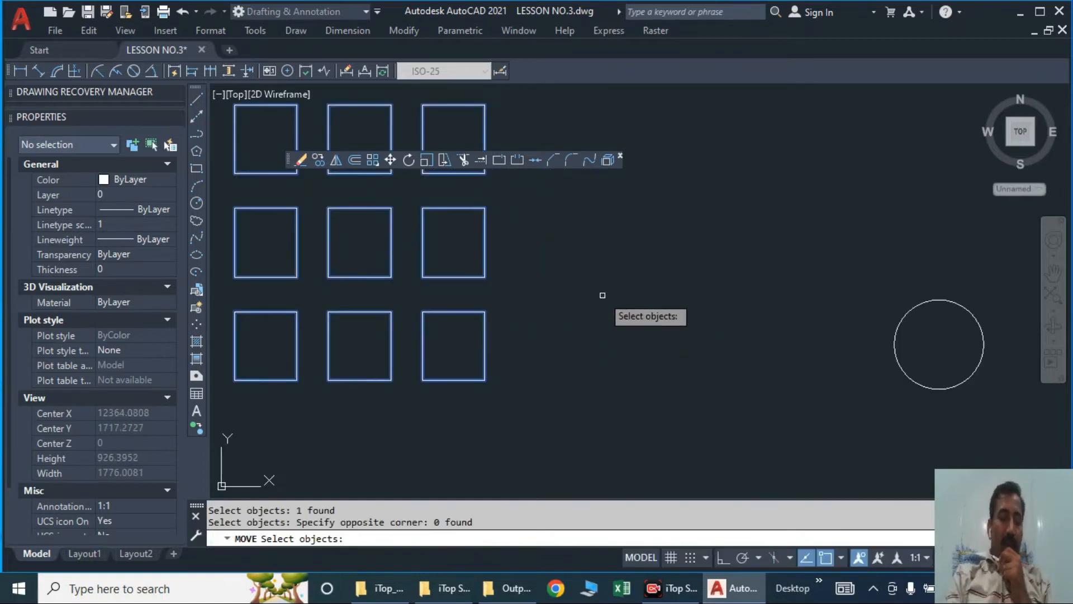
key("Escape")
scroll(619, 302, "down", 2)
middle_click_drag(618, 302, 577, 274)
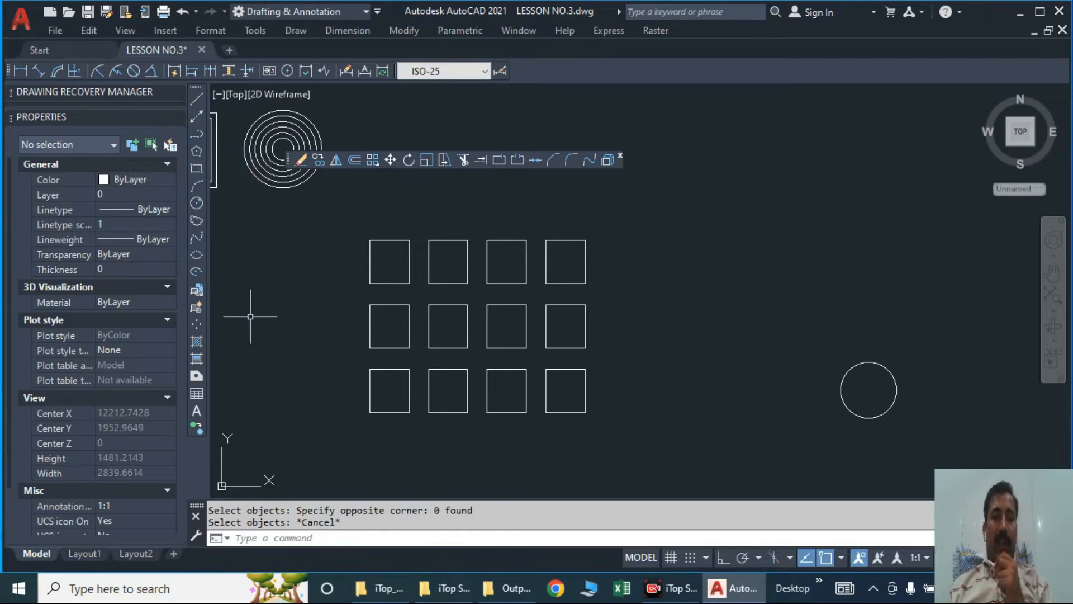
- Select the rectangular array to check its column, row and spacing properties, and clear the selection
left_click(389, 266)
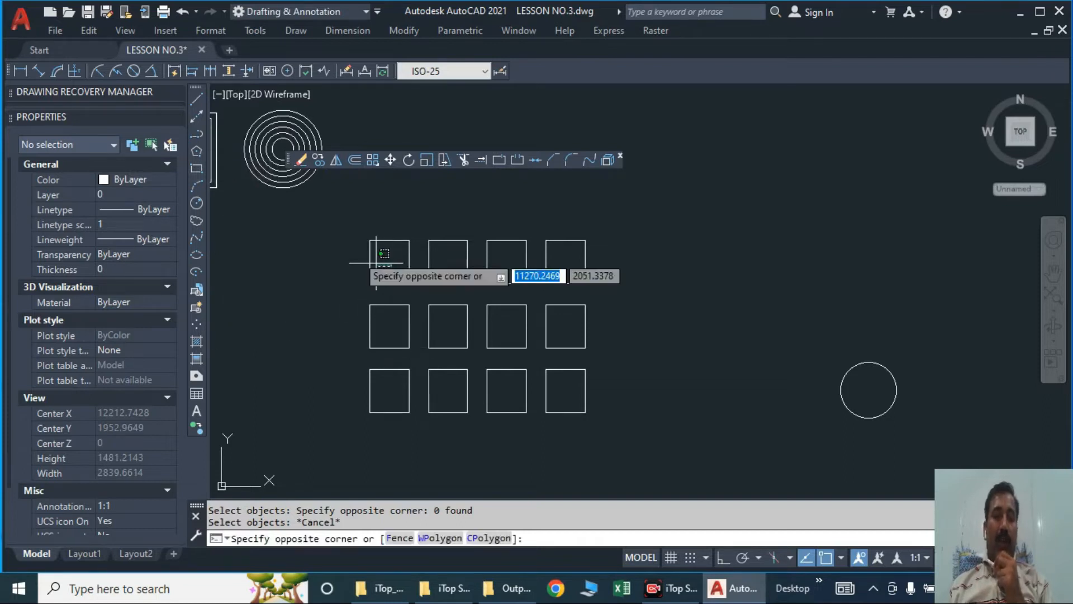
left_click(335, 240)
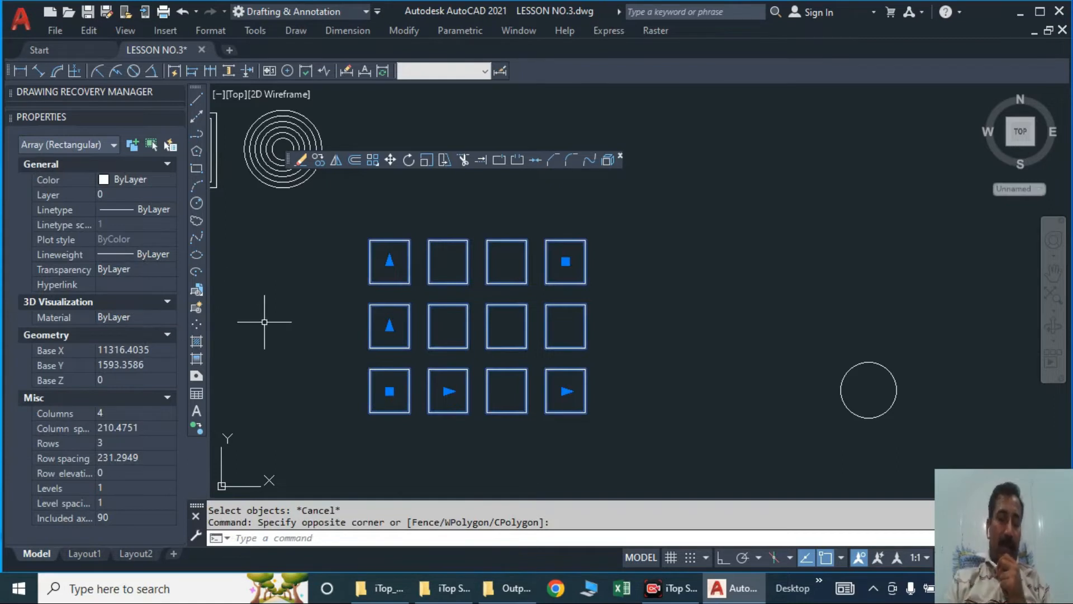
key("Escape")
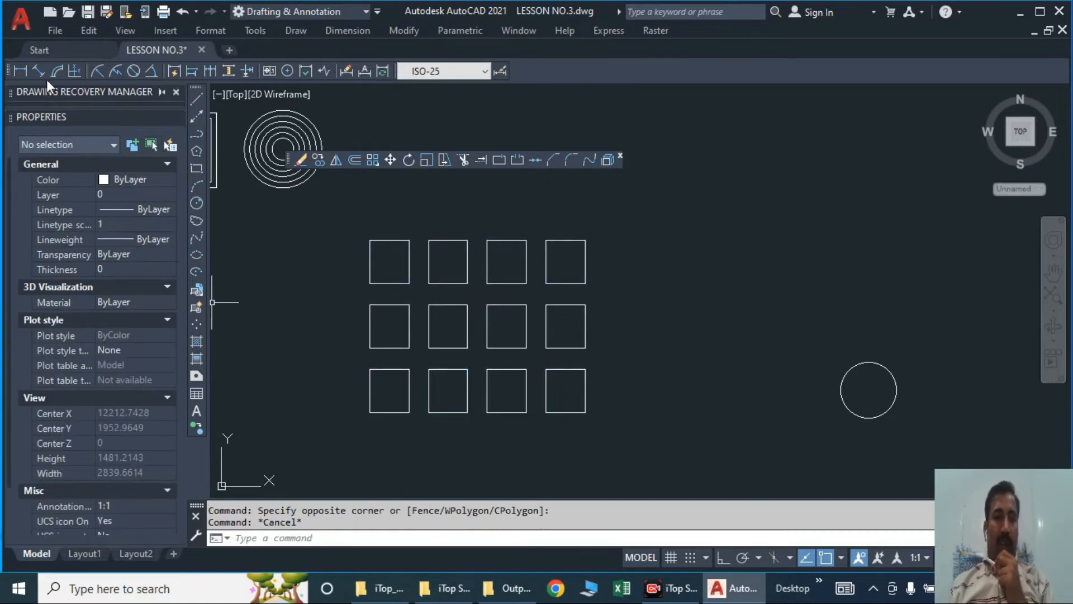
- Add a horizontal linear dimension above the array's top row, between the upper left corners of its first two rectangles
left_click(21, 70)
scroll(397, 256, "up", 2)
scroll(398, 256, "up", 2)
left_click(330, 214)
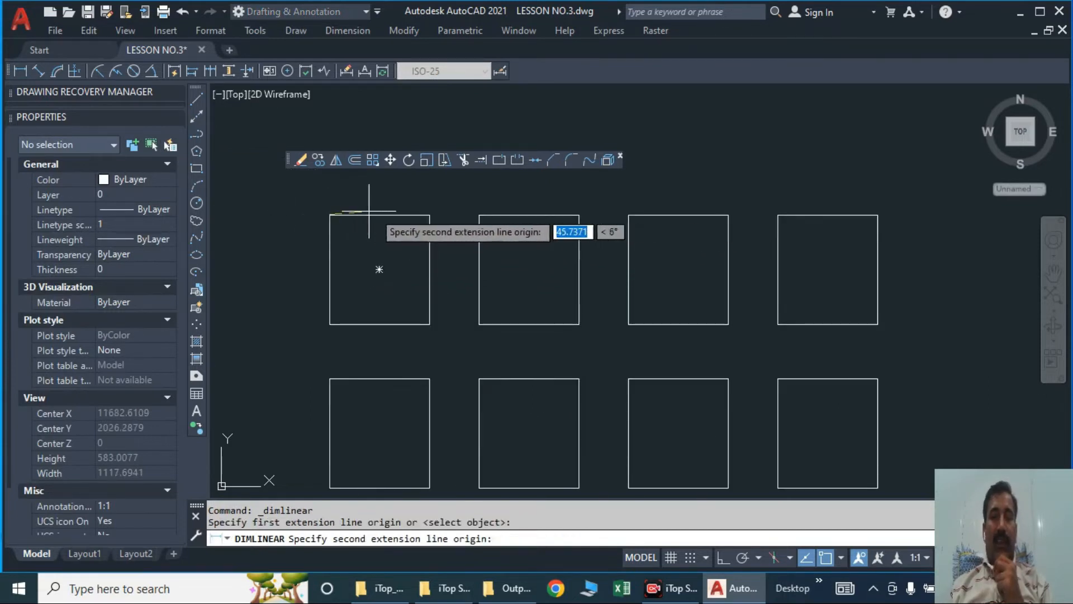
left_click(479, 214)
scroll(449, 207, "up", 2)
left_click(438, 193)
scroll(438, 210, "down", 2)
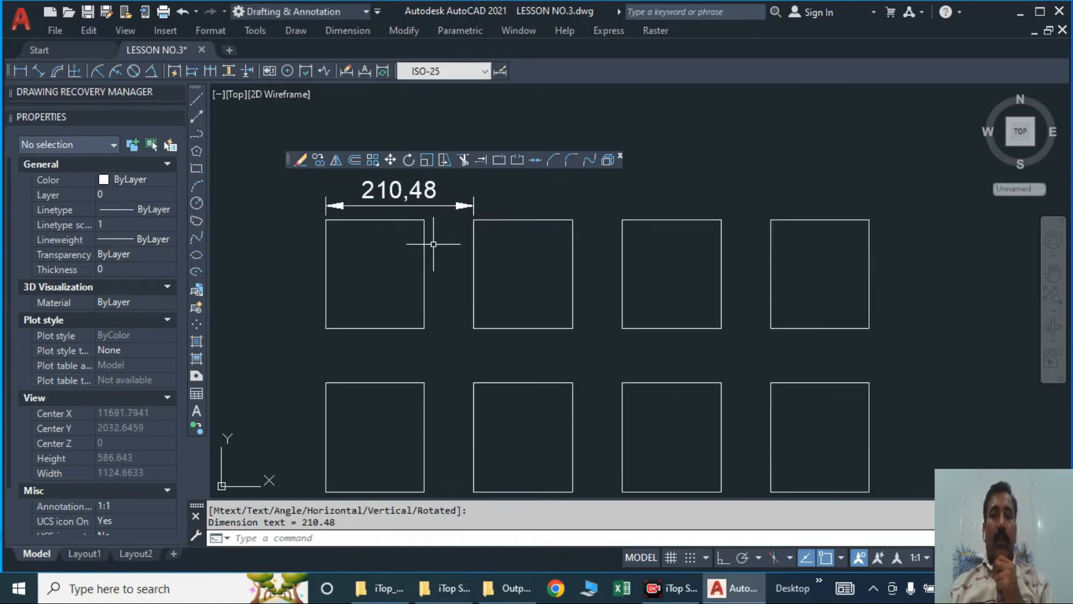
mouse_move(443, 240)
middle_mouse_down()
mouse_move(376, 256)
mouse_move(503, 255)
middle_mouse_up()
scroll(500, 256, "down", 5)
scroll(497, 280, "up", 3)
scroll(497, 280, "up", 2)
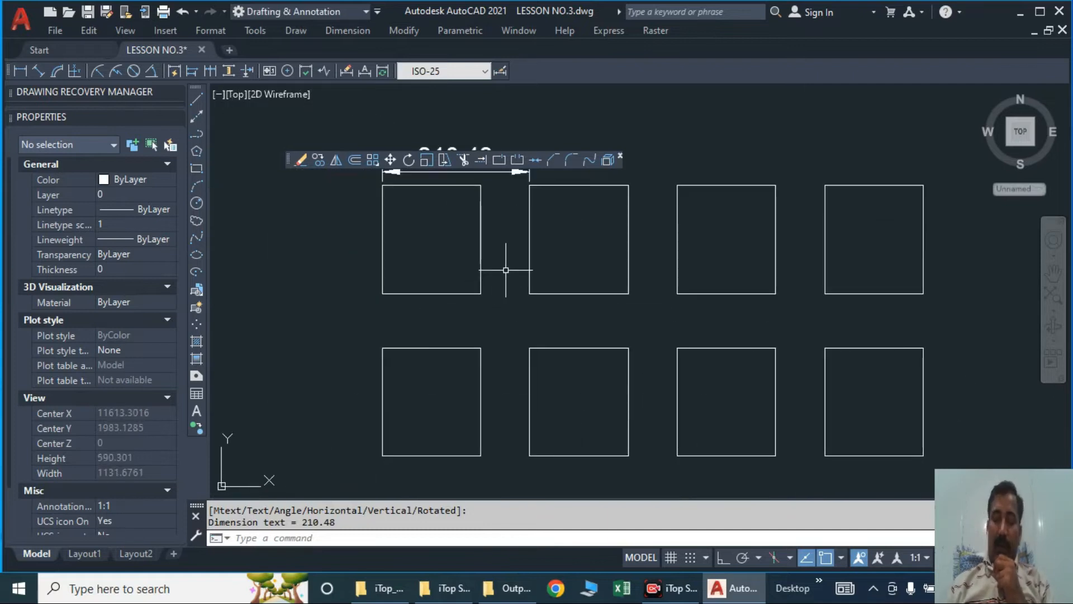
- Add a vertical linear dimension on the array's left side, between the upper left corners of the first column's top two rectangles
key("space")
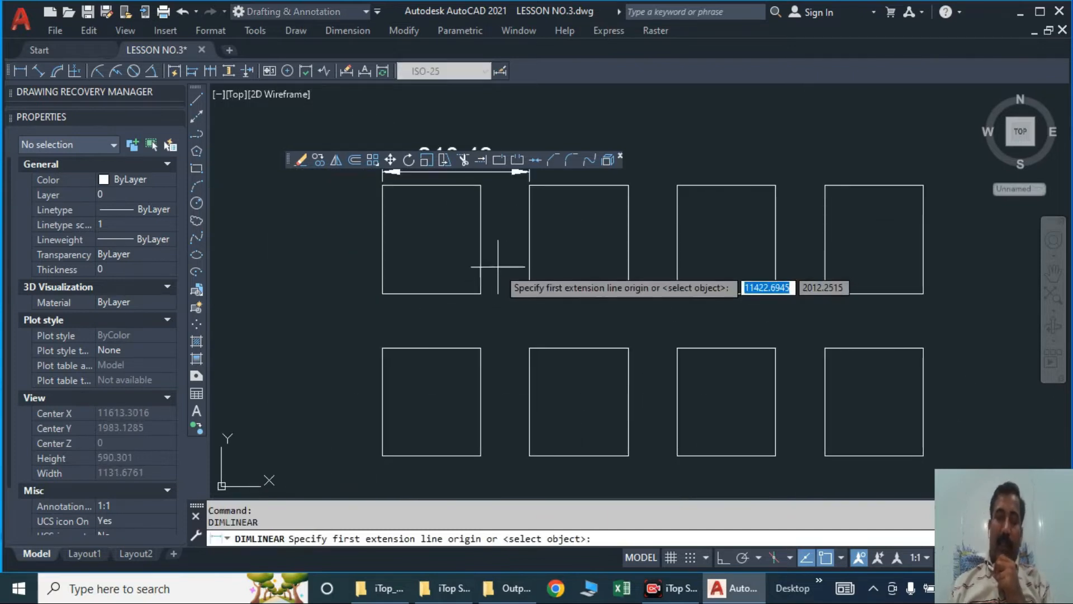
left_click(383, 186)
left_click(383, 348)
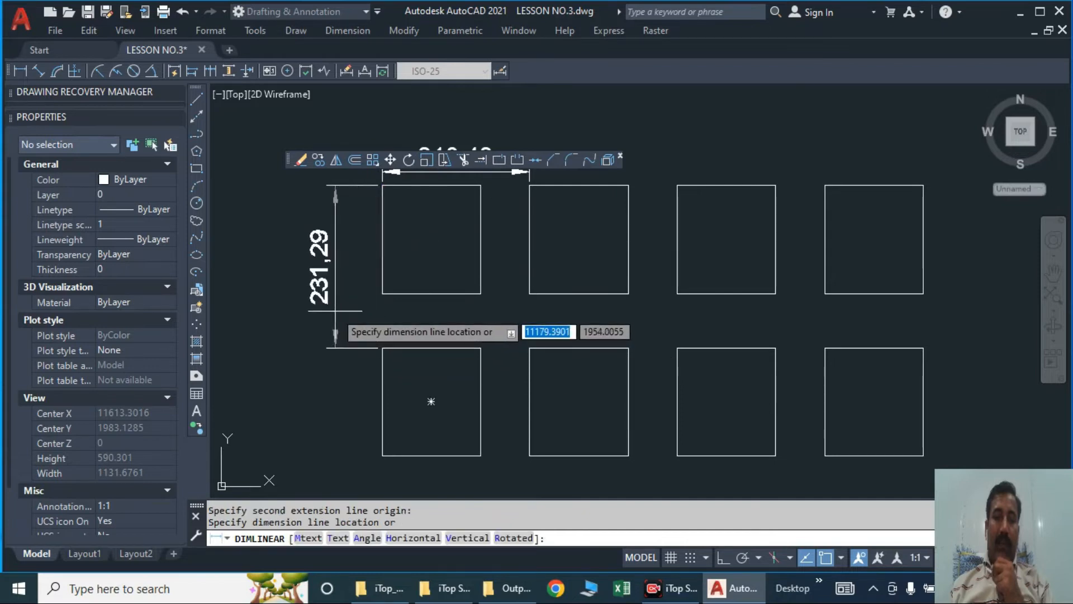
left_click(336, 324)
scroll(481, 288, "down", 3)
scroll(486, 289, "up", 3)
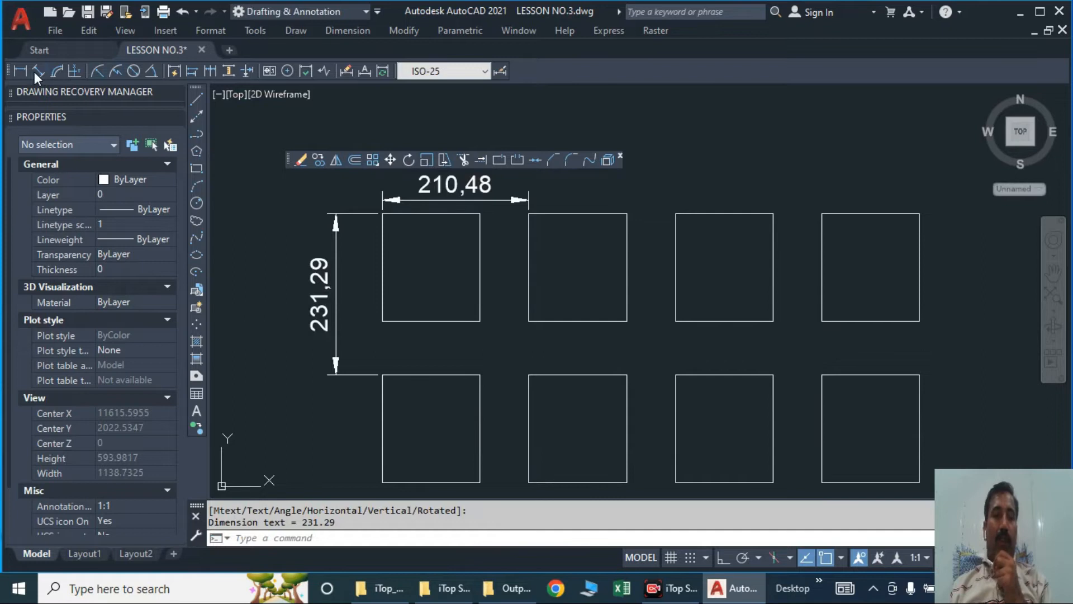
- Dimension the horizontal gap between the first two rectangles of the top row, placing the dimension above the existing horizontal one
key("Return")
left_click(481, 267)
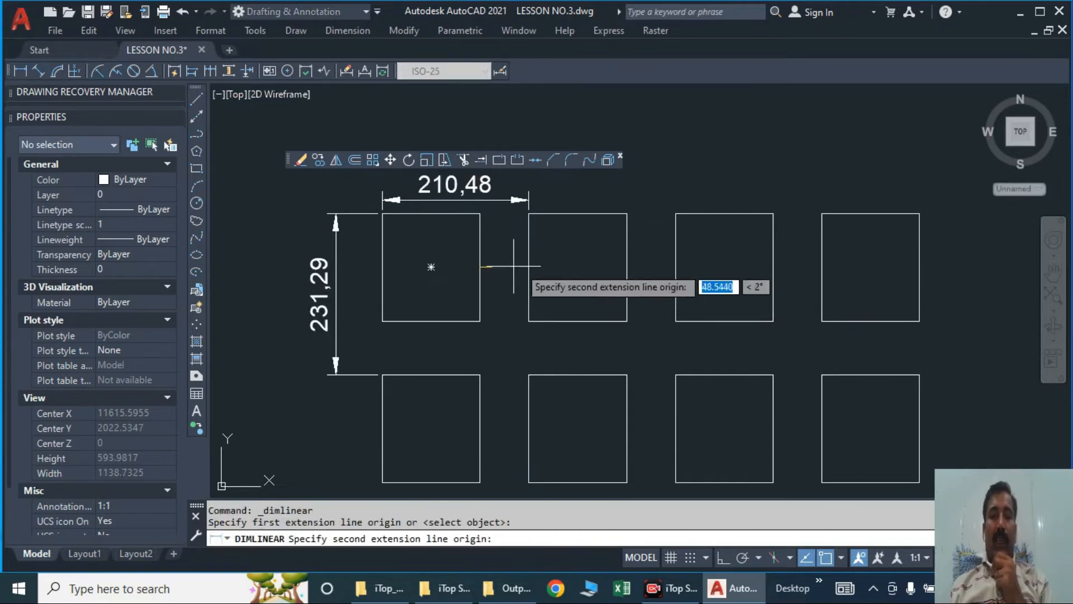
left_click(528, 268)
scroll(531, 274, "up", 1)
scroll(531, 274, "down", 1)
scroll(534, 282, "up", 3)
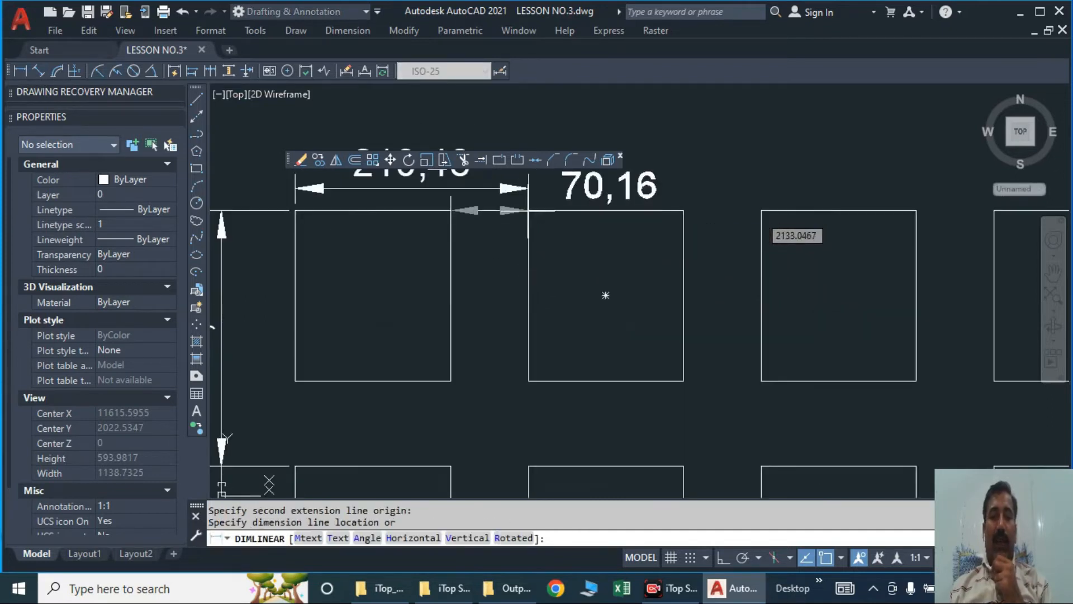
left_click(534, 257)
scroll(592, 290, "up", 1)
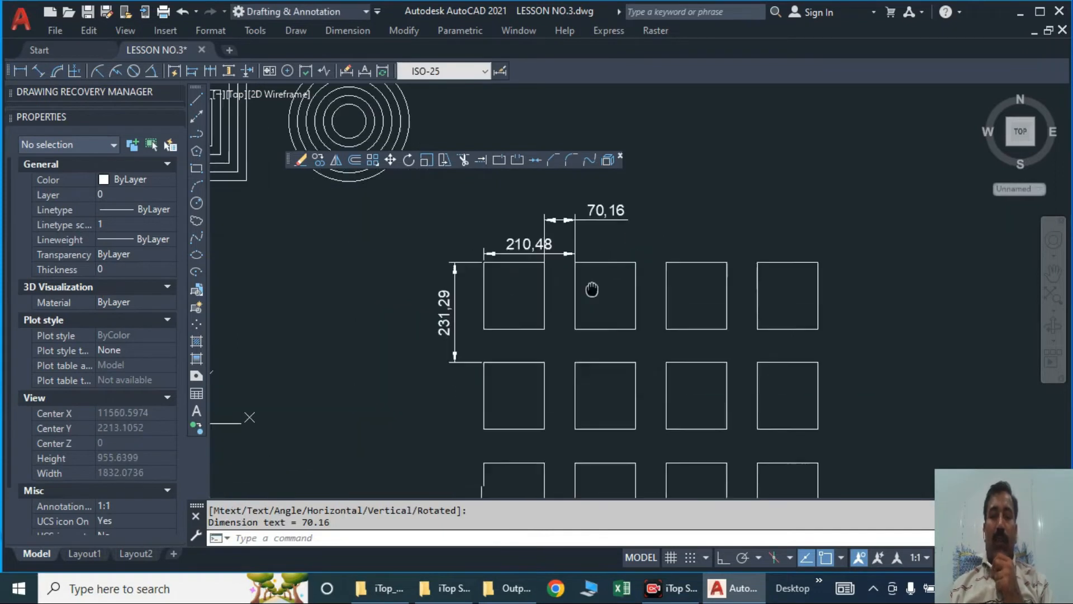
scroll(544, 315, "up", 2)
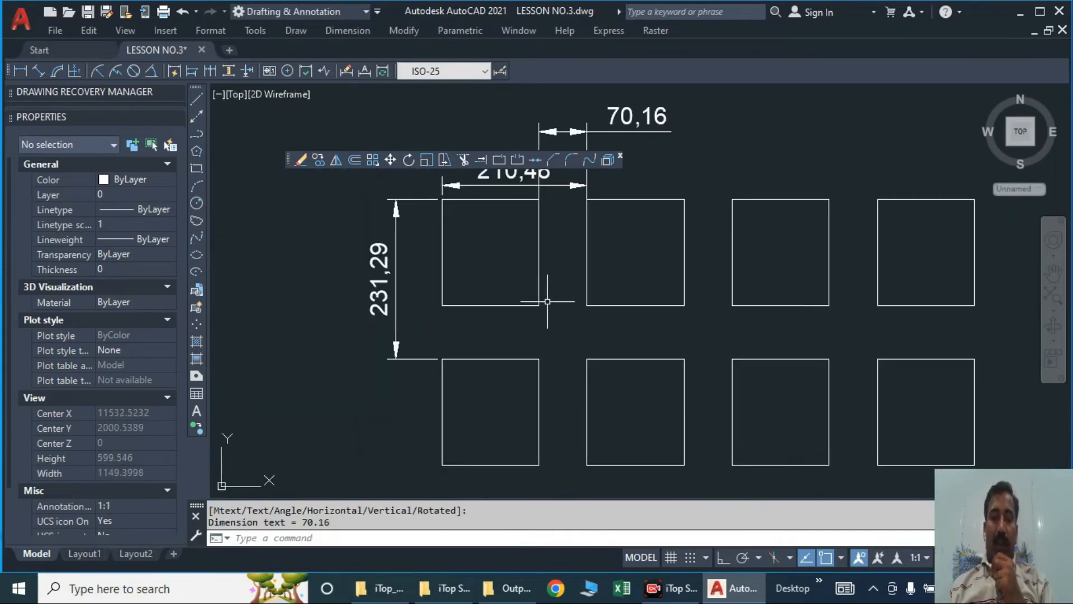
- Dimension the vertical gap between the first column's top two rectangles, placing the dimension just left of the array
key("Return")
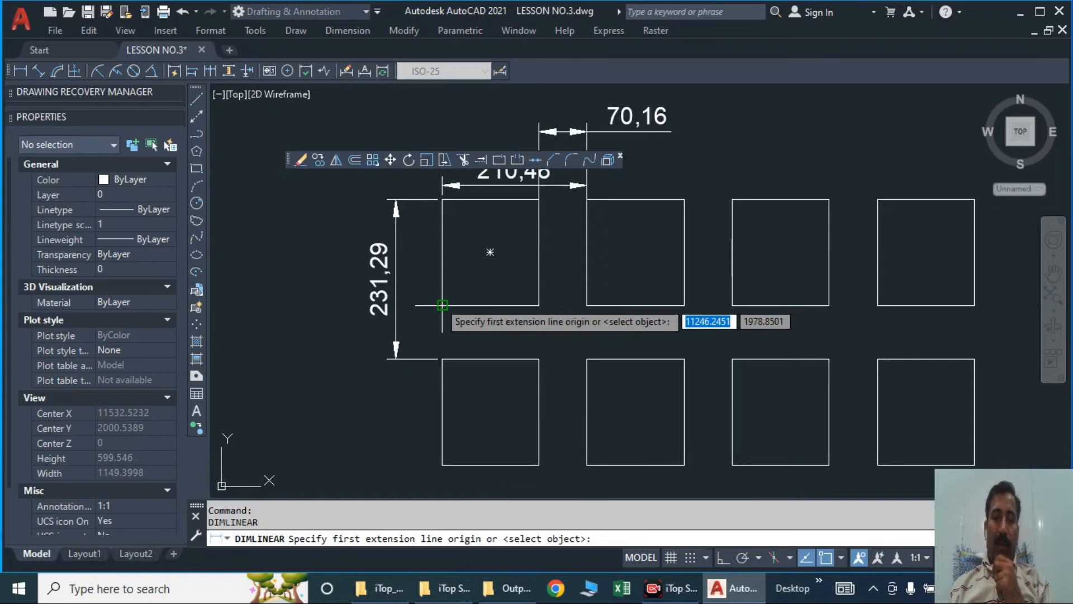
left_click(442, 306)
left_click(442, 359)
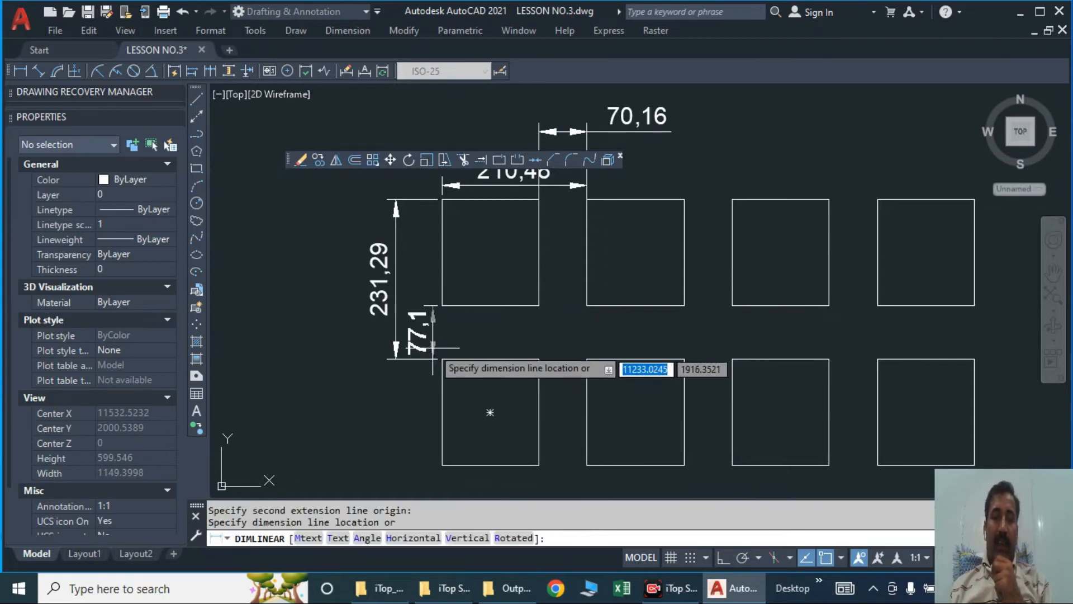
scroll(431, 342, "up", 2)
left_click(431, 341)
scroll(481, 336, "down", 3)
scroll(487, 304, "up", 3)
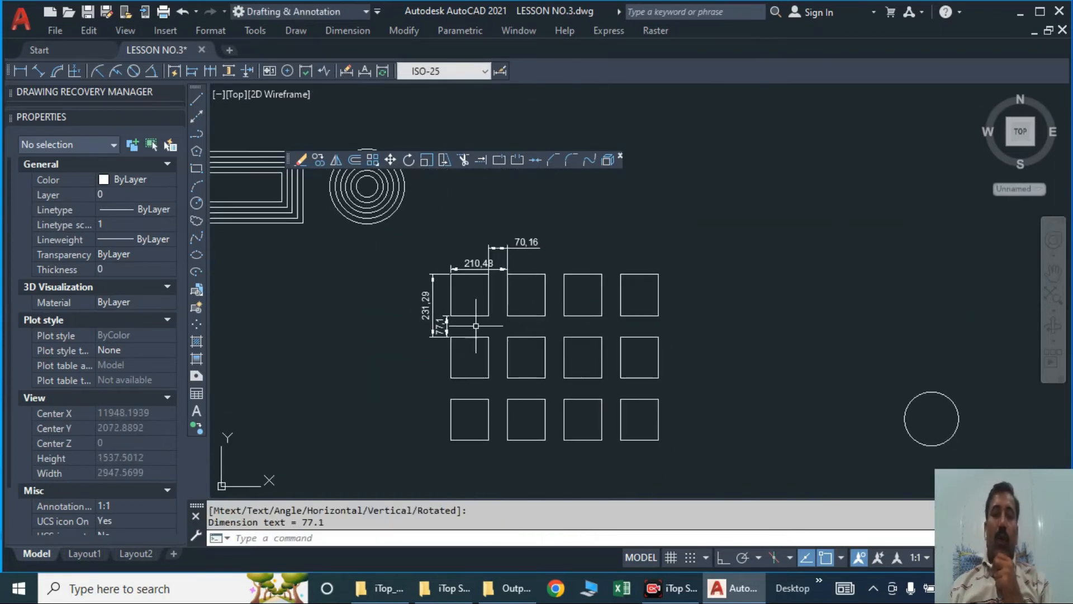
scroll(487, 304, "down", 2)
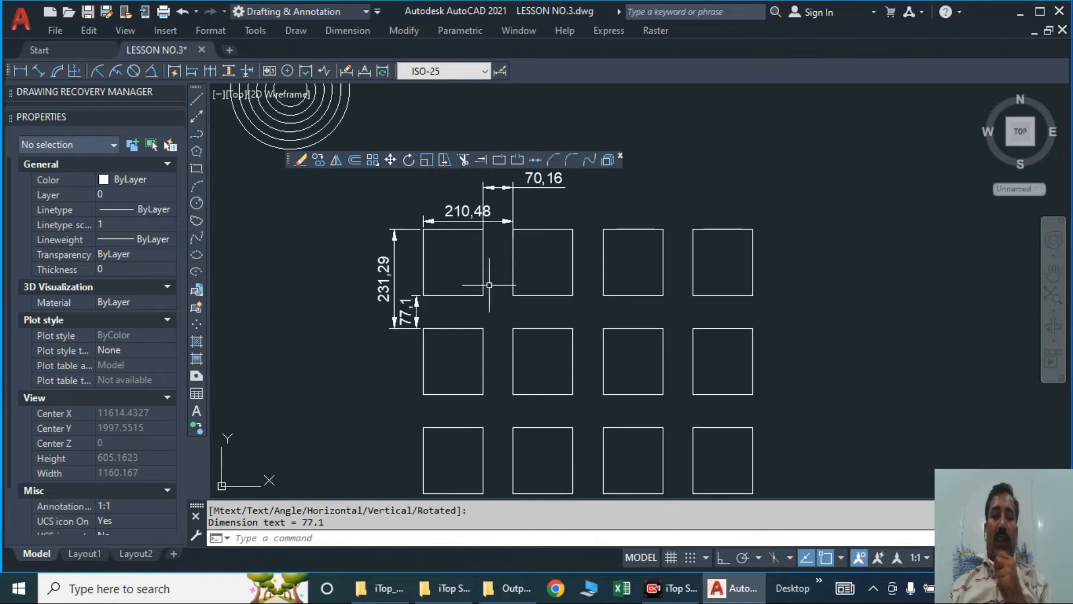
- Set the rectangular array's column spacing to 215
left_click(553, 294)
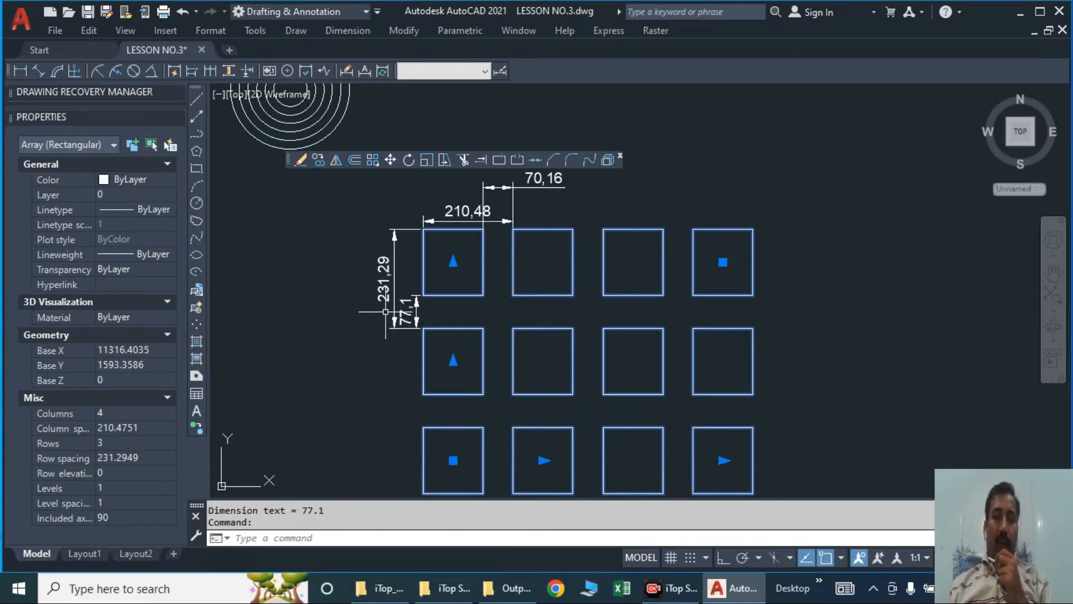
scroll(494, 226, "up", 2)
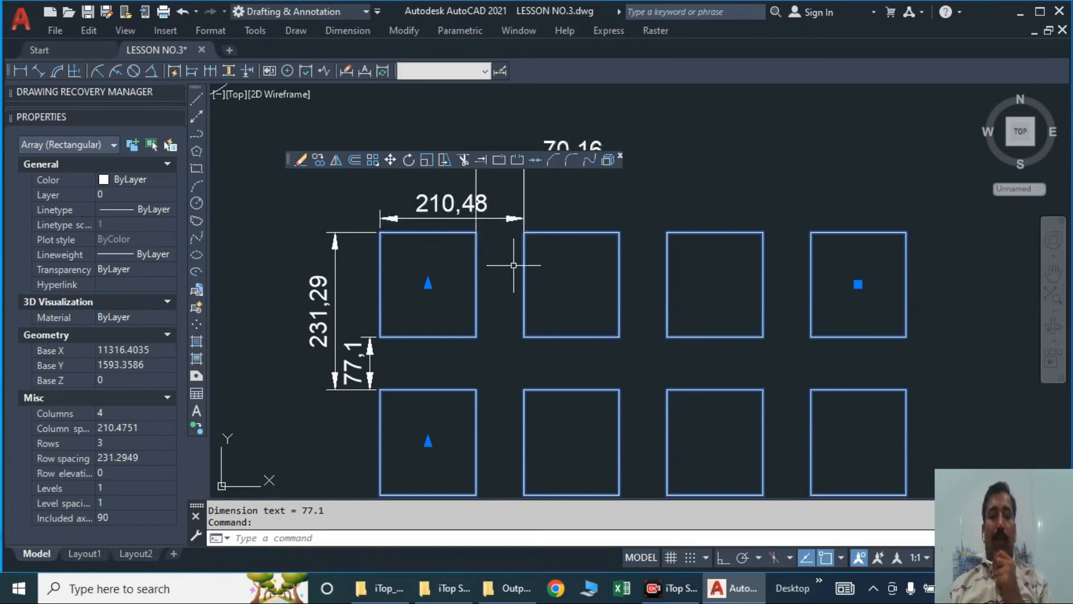
left_click(137, 426)
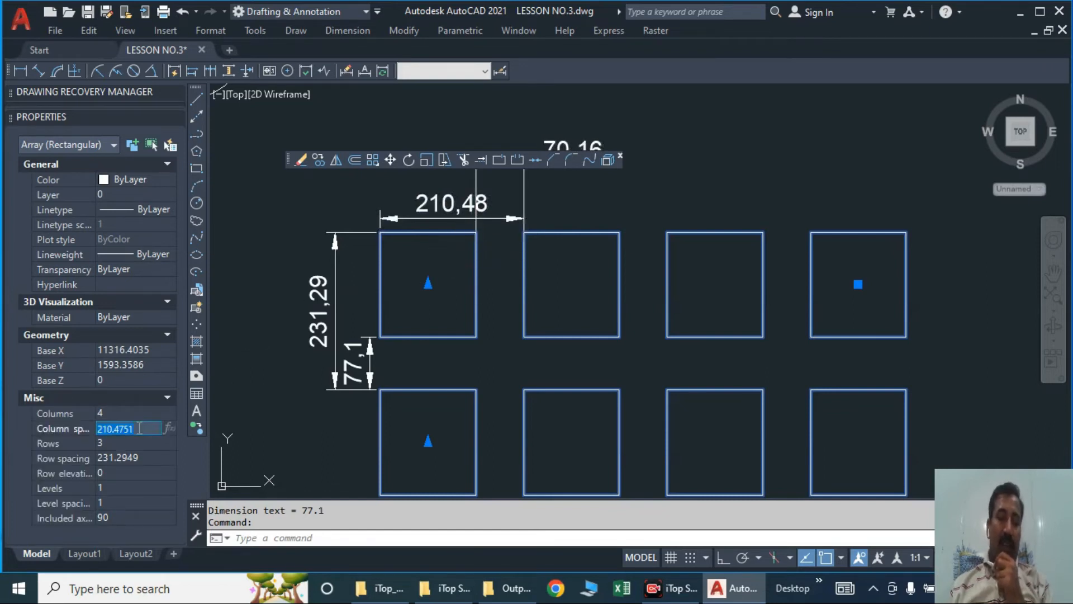
type("215")
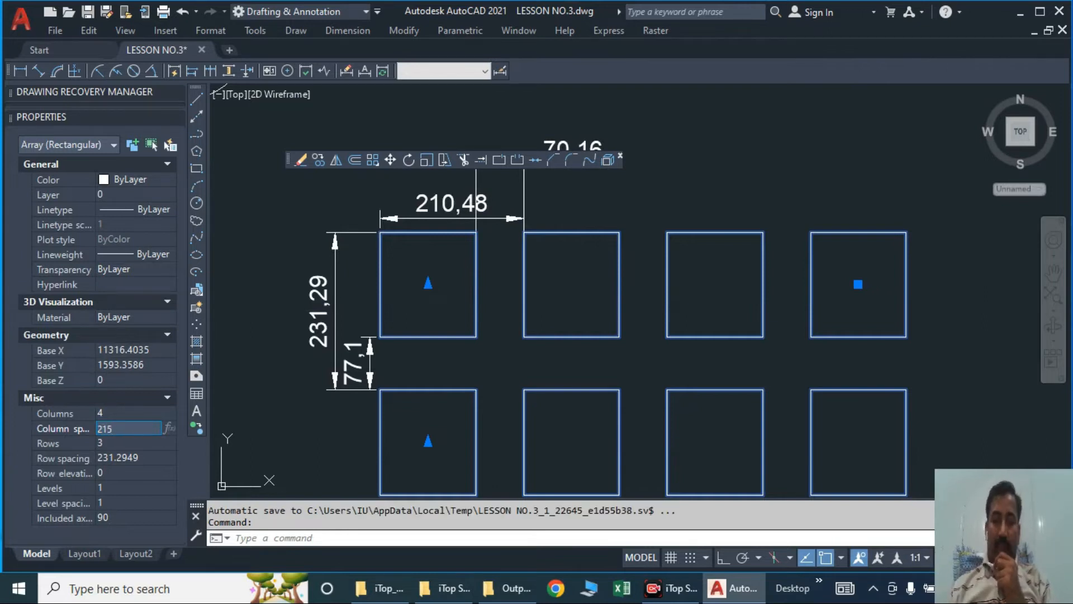
key("Tab")
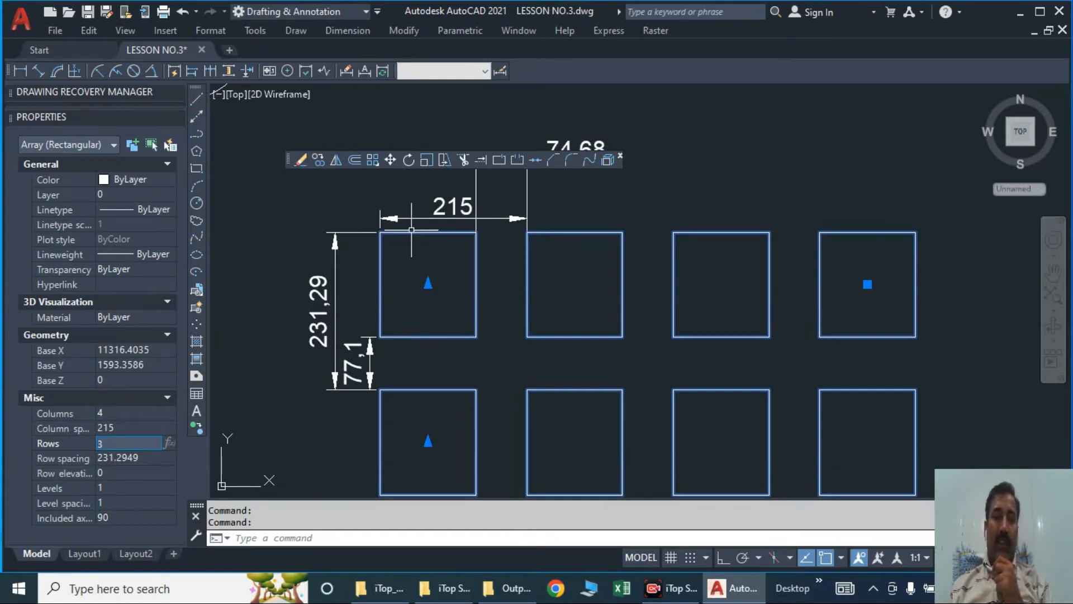
scroll(431, 262, "down", 2)
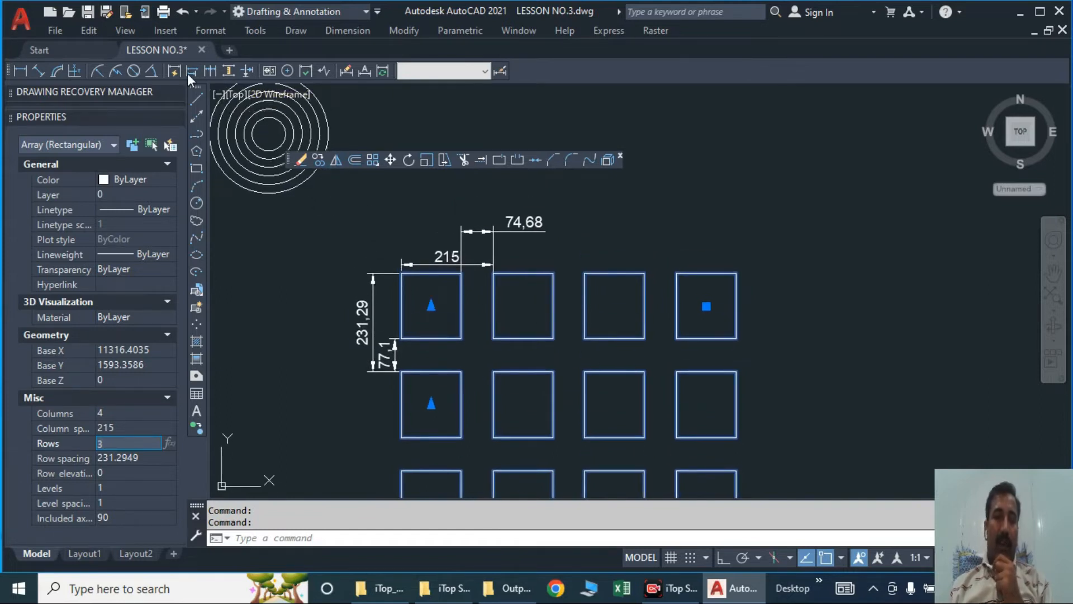
- Dimension the width of the array's top left rectangle, placing the dimension line inside it near the upper edge
left_click(20, 71)
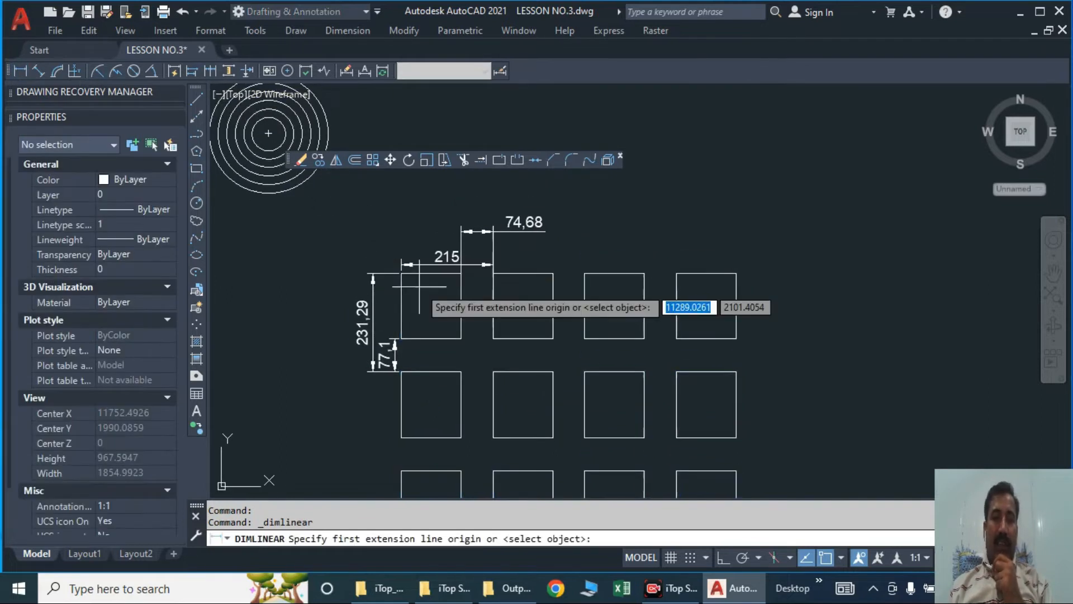
scroll(451, 294, "up", 2)
scroll(451, 295, "up", 2)
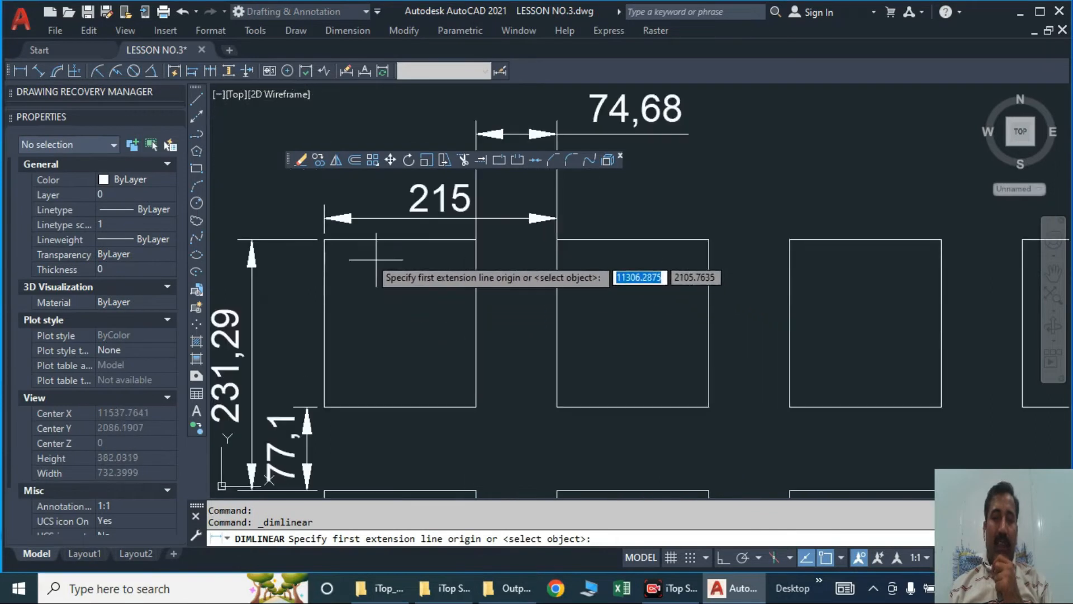
left_click(399, 323)
left_click(475, 239)
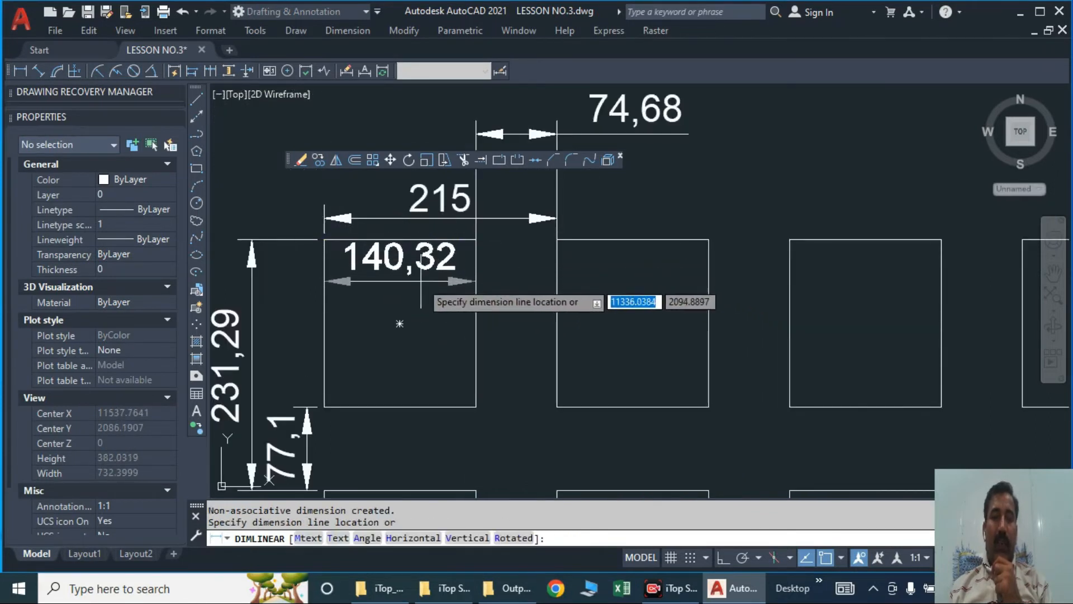
left_click(423, 281)
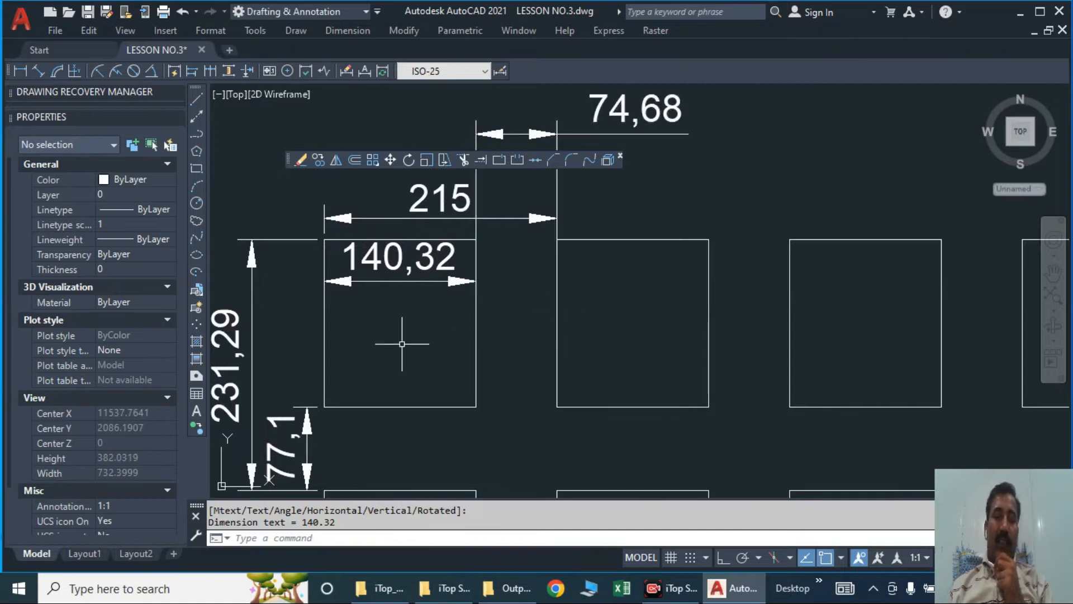
- Set the rectangular array's column spacing to 145
left_click(483, 318)
left_click(470, 329)
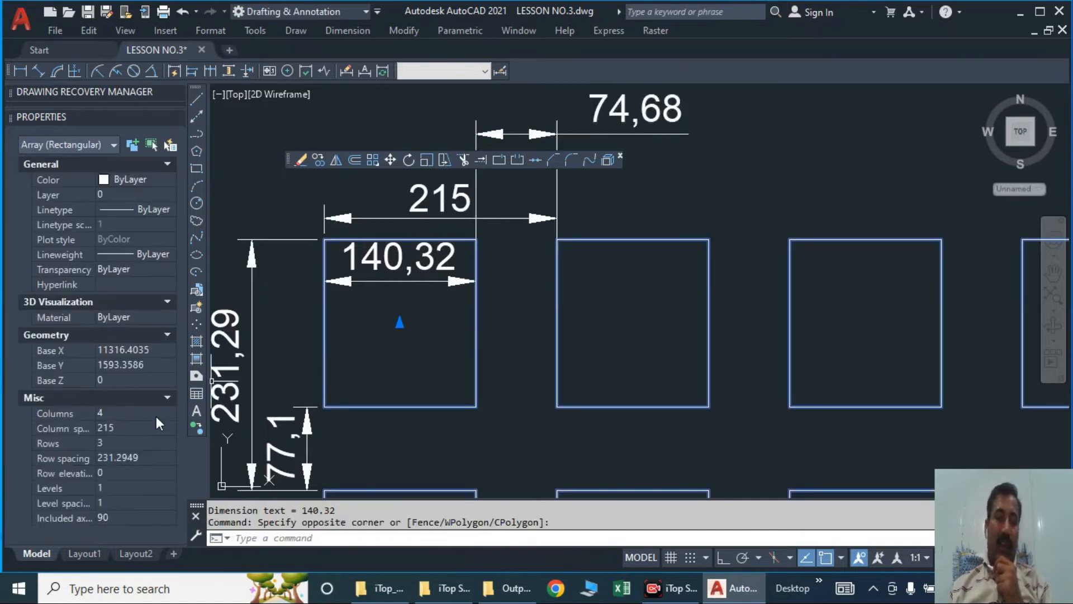
left_click(140, 426)
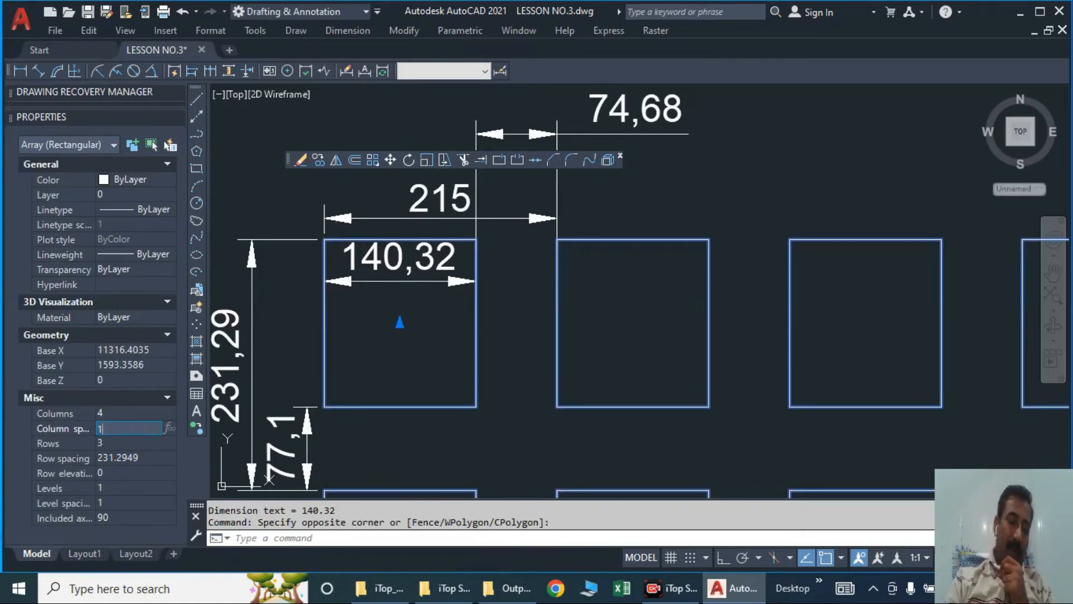
type("145")
key("Tab")
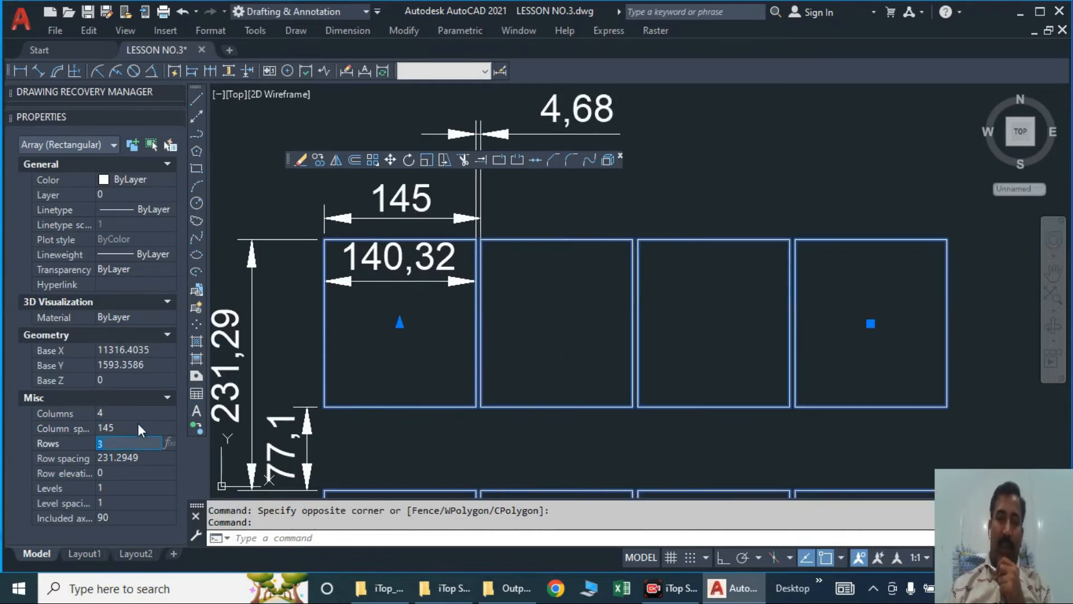
middle_click_drag(512, 319, 508, 385)
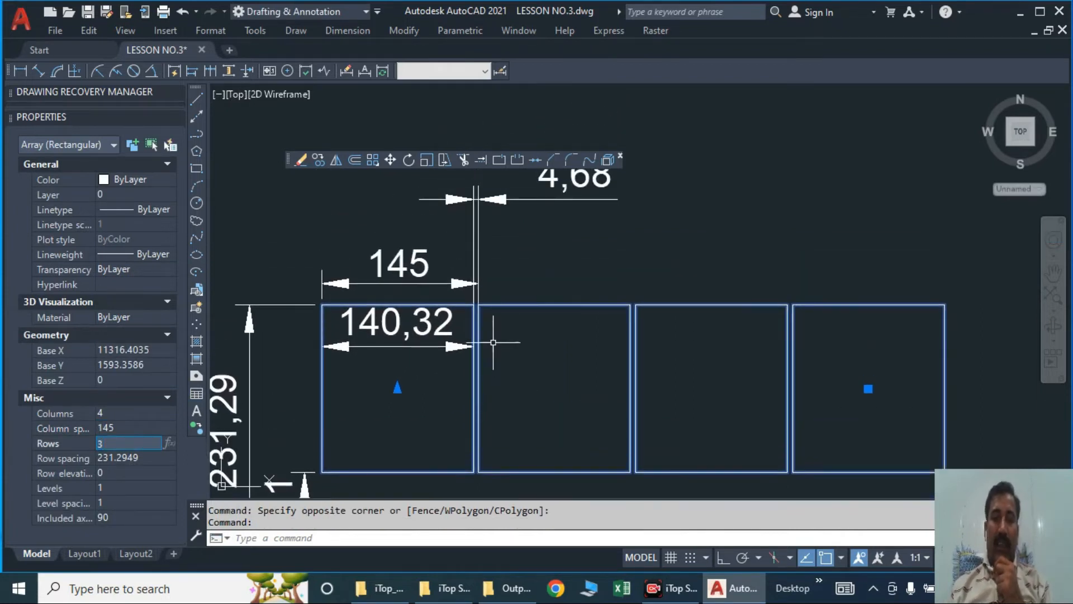
scroll(472, 344, "up", 2)
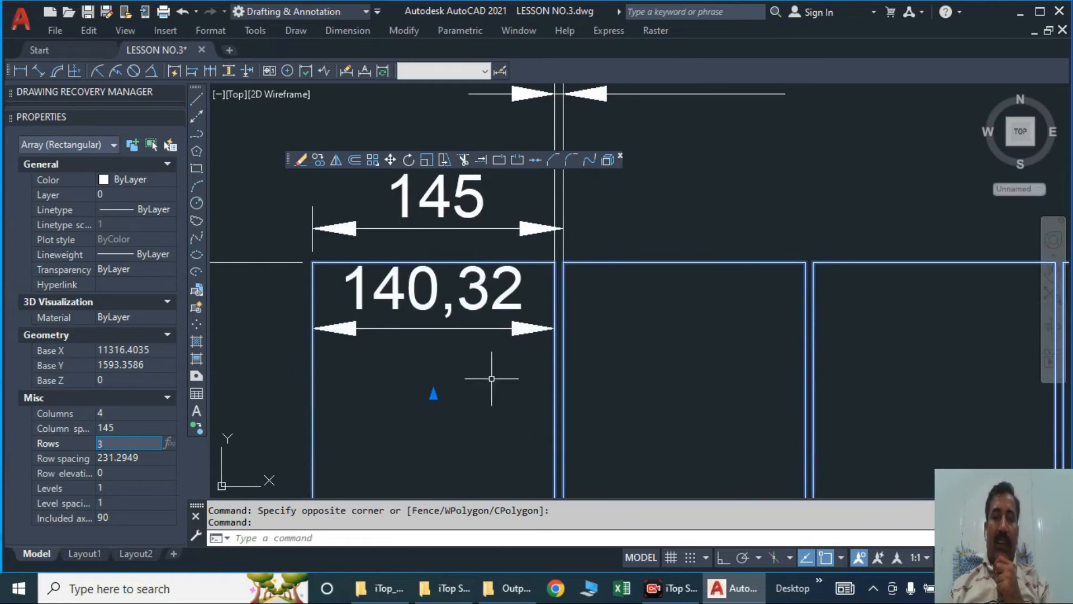
- Dimension the narrow gap between the top row's first two rectangles from their lower corners, placing the text inside the second rectangle
left_click(21, 71)
scroll(563, 333, "down", 3)
scroll(564, 332, "up", 5)
left_click(581, 354)
left_click(593, 354)
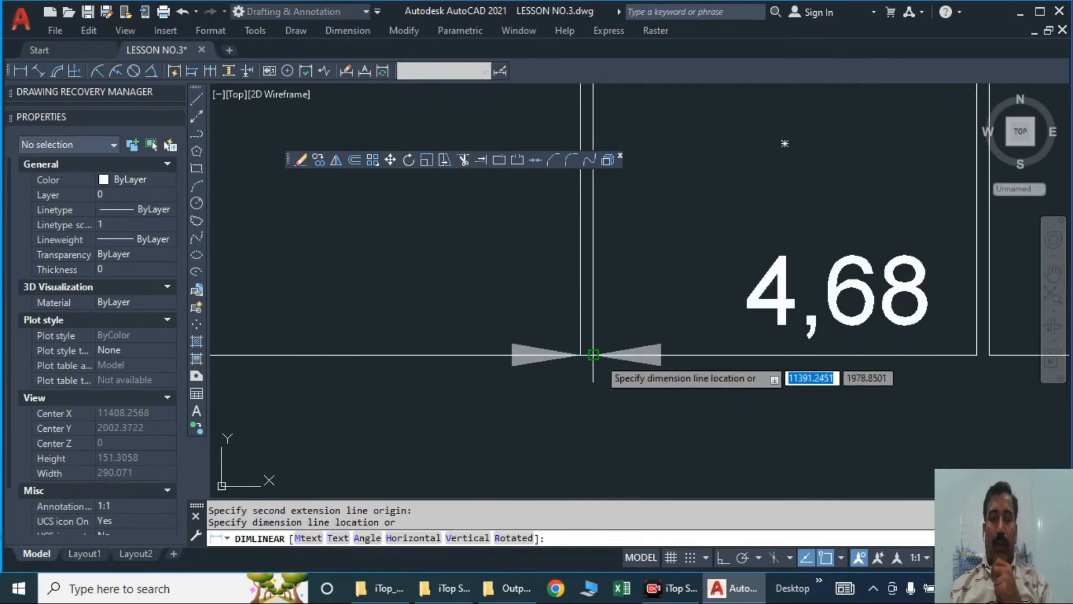
scroll(594, 360, "down", 2)
left_click(657, 290)
scroll(628, 317, "down", 6)
middle_click_drag(584, 336, 563, 293)
scroll(562, 293, "up", 4)
scroll(510, 319, "down", 3)
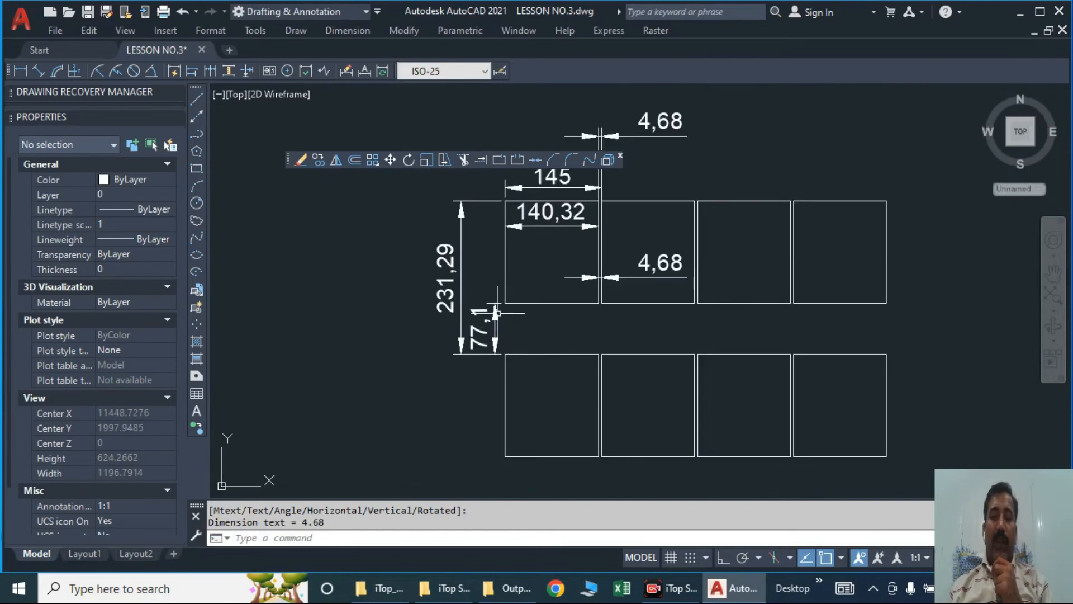
- Dimension the height of the array's top left rectangle, placing the vertical dimension just left of it
left_click(20, 72)
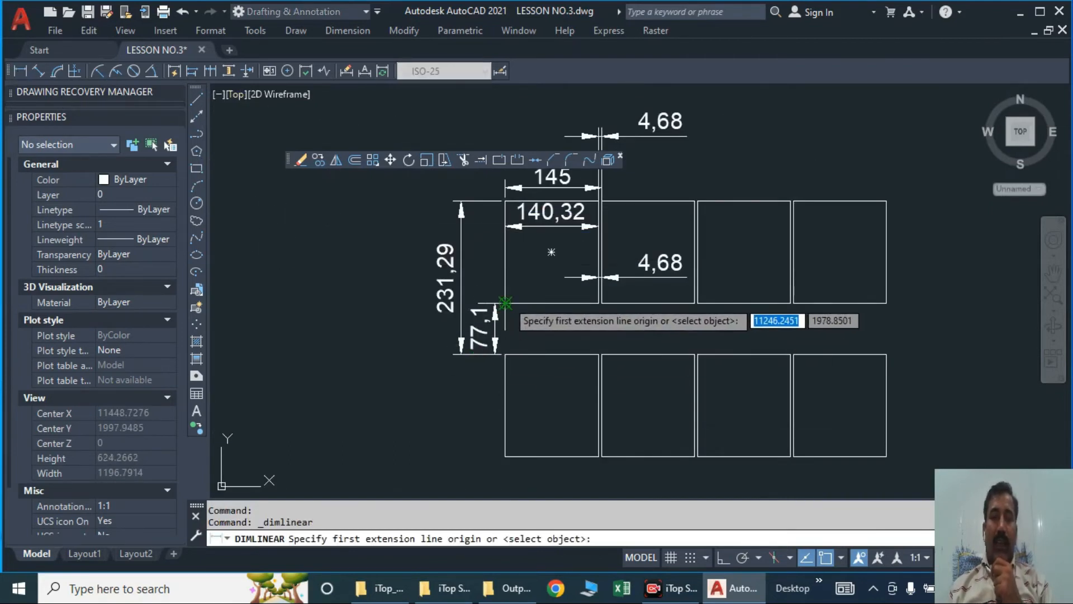
left_click(505, 304)
left_click(505, 201)
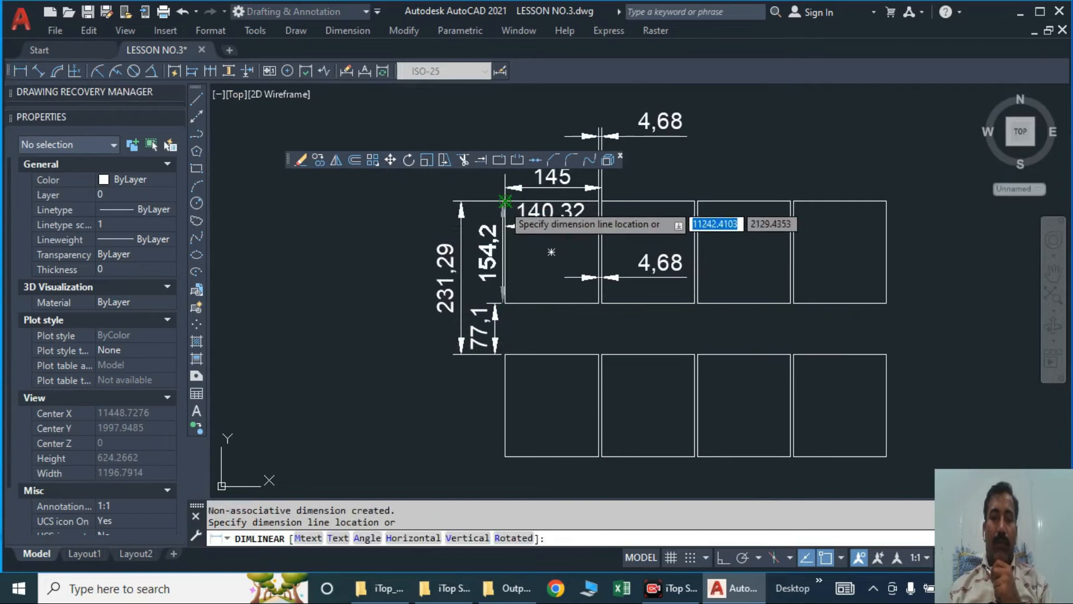
left_click(503, 239)
mouse_move(497, 266)
middle_mouse_down()
mouse_move(438, 222)
mouse_move(476, 286)
middle_mouse_up()
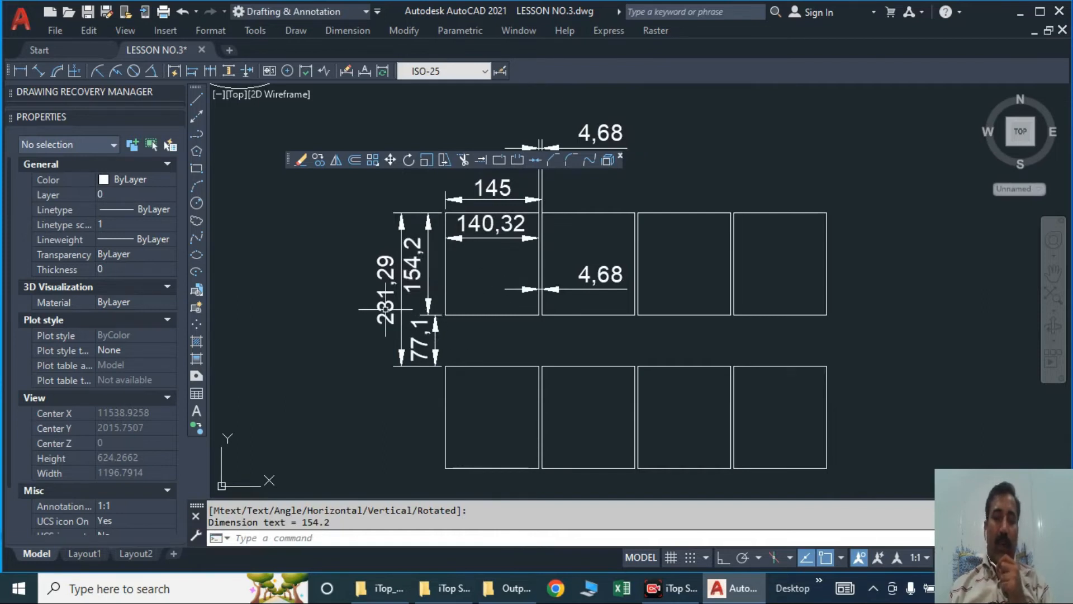
- Set the rectangular array's row spacing to 160 and inspect the gaps between the rectangles
left_click(452, 307)
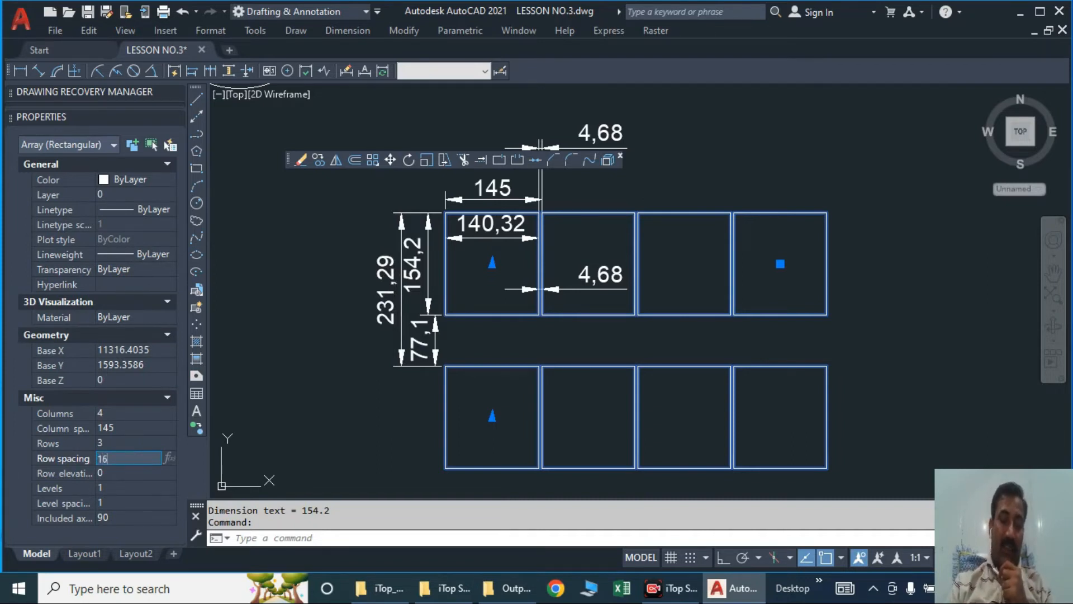
key("Tab")
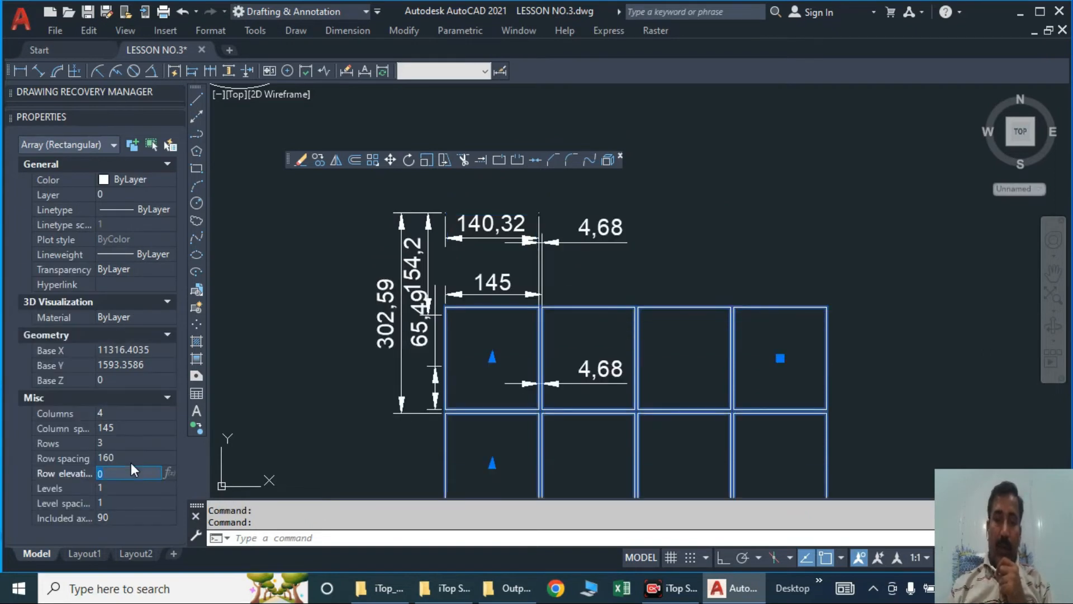
scroll(505, 319, "down", 2)
scroll(506, 319, "down", 2)
scroll(546, 408, "up", 4)
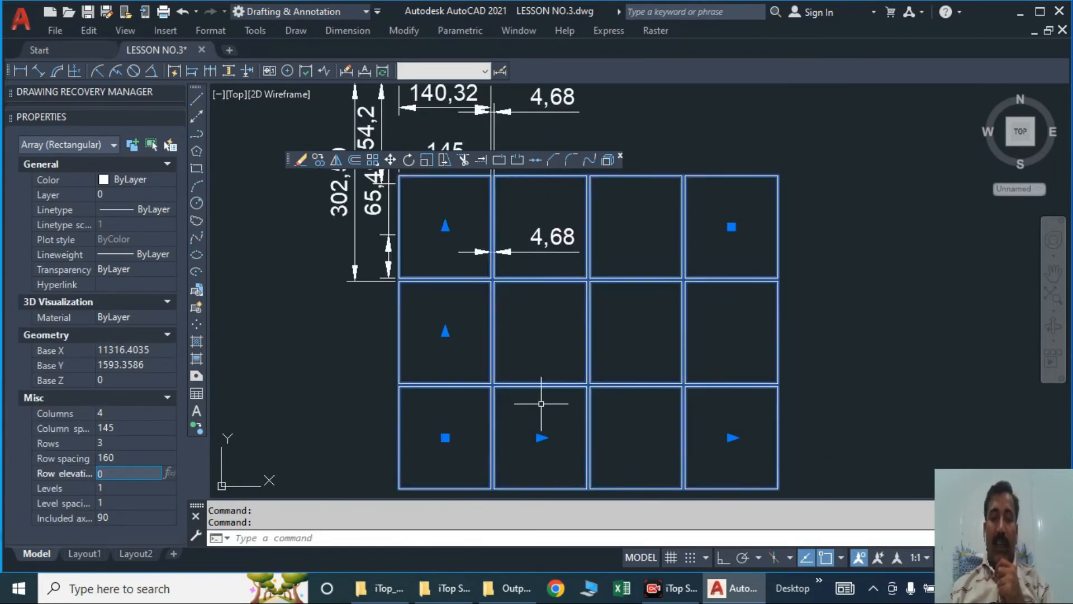
scroll(620, 278, "up", 2)
scroll(620, 278, "up", 1)
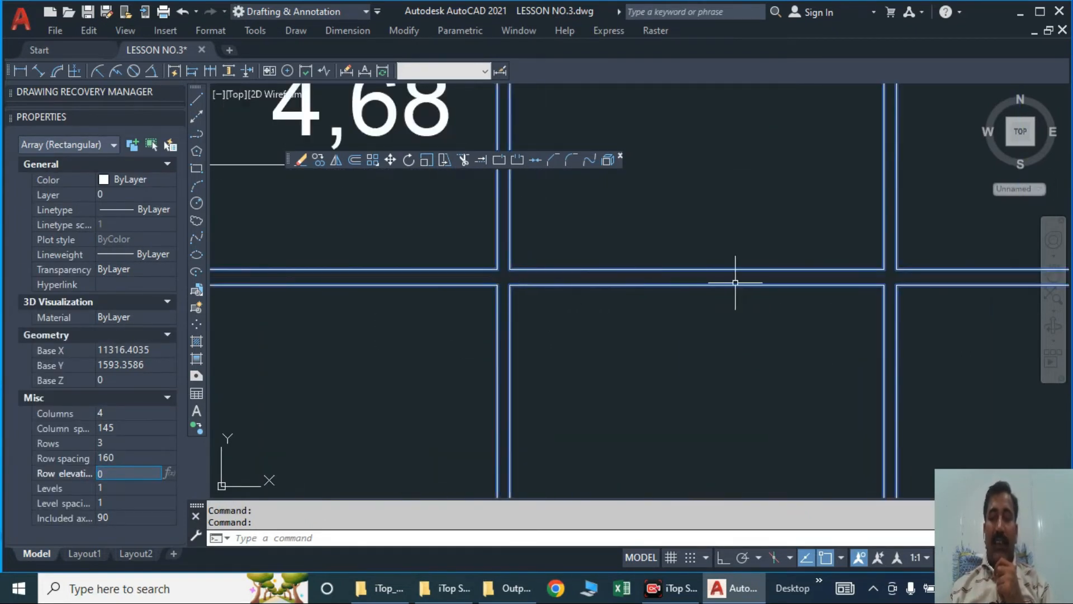
- Clear the rectangular array's selection and look over the whole array and the separate circle beside it
scroll(527, 307, "down", 3)
scroll(568, 318, "down", 3)
scroll(571, 323, "up", 3)
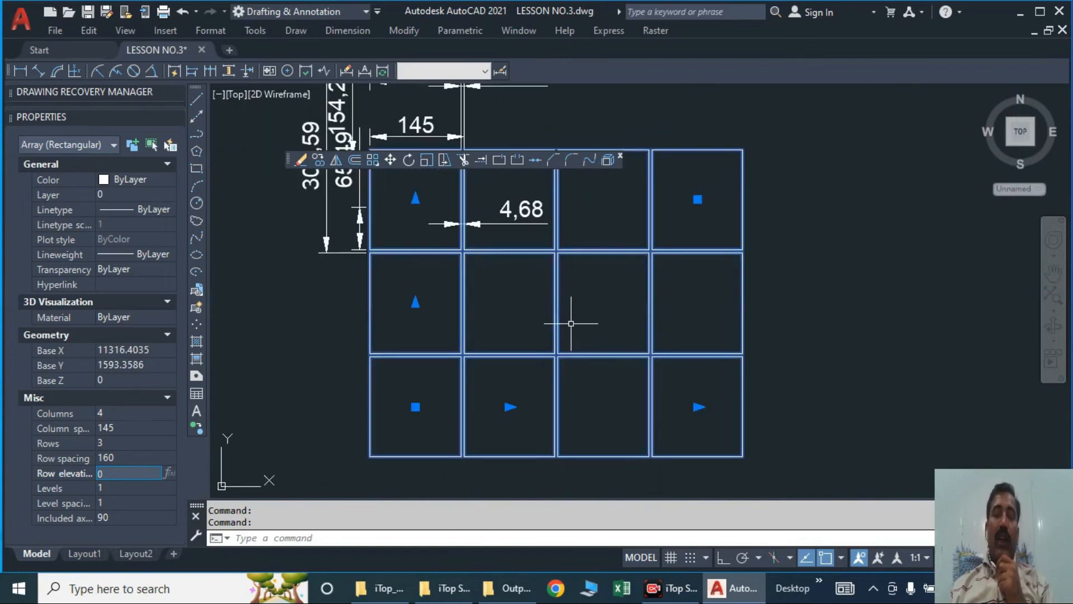
key("Escape")
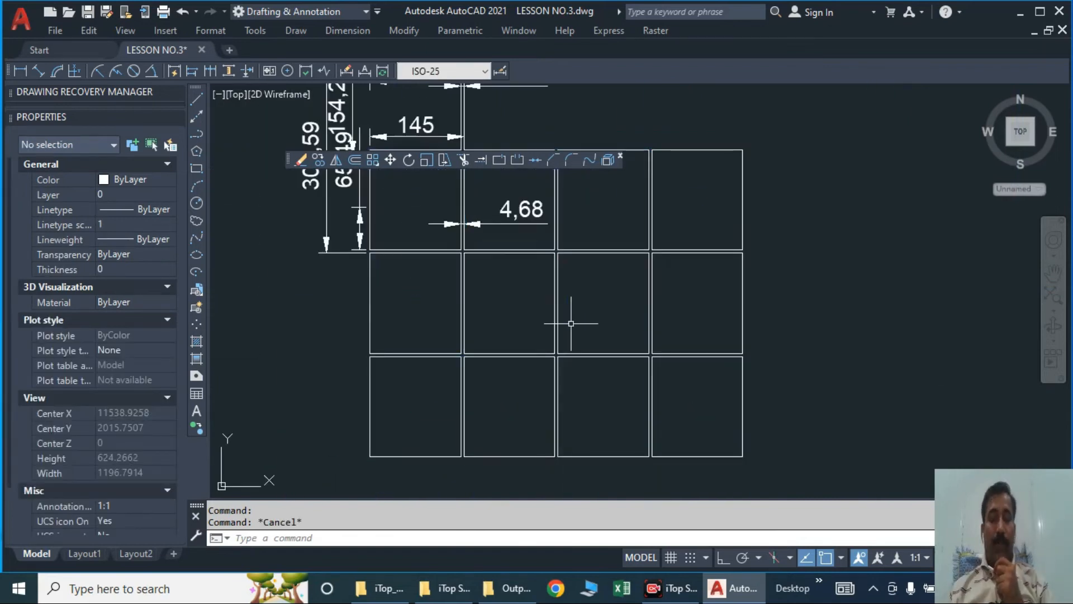
scroll(488, 270, "down", 3)
middle_click_drag(644, 306, 436, 281)
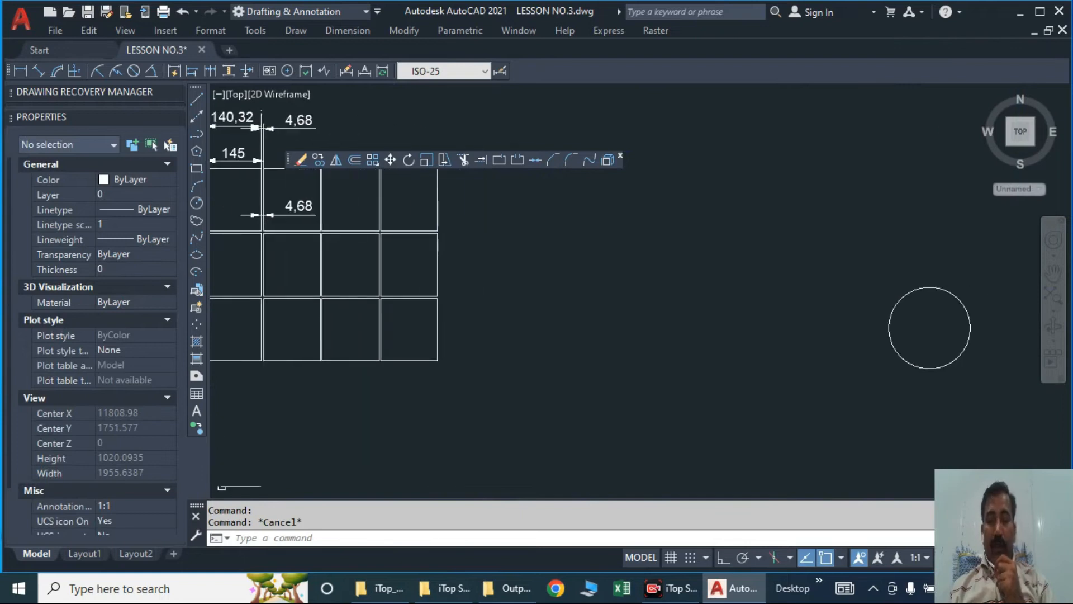
scroll(489, 326, "down", 2)
middle_click_drag(515, 326, 477, 362)
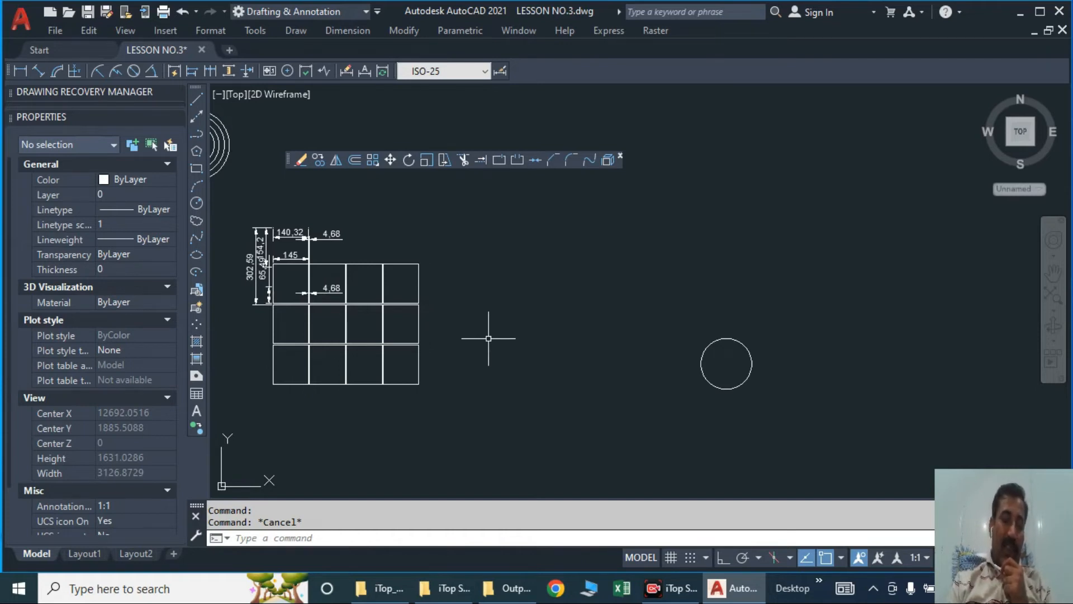
type("AR")
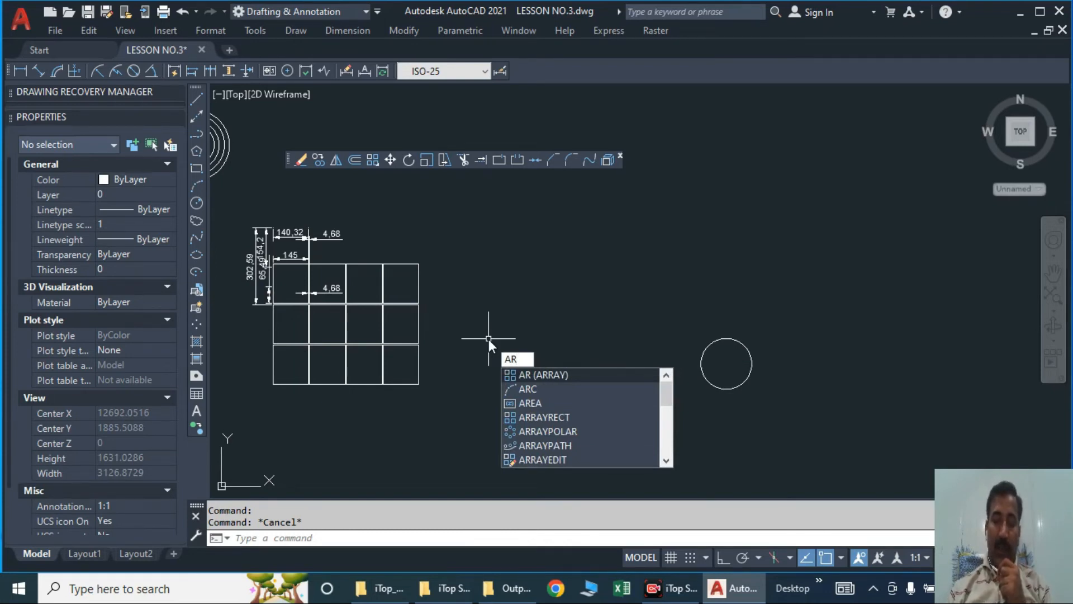
key("Return")
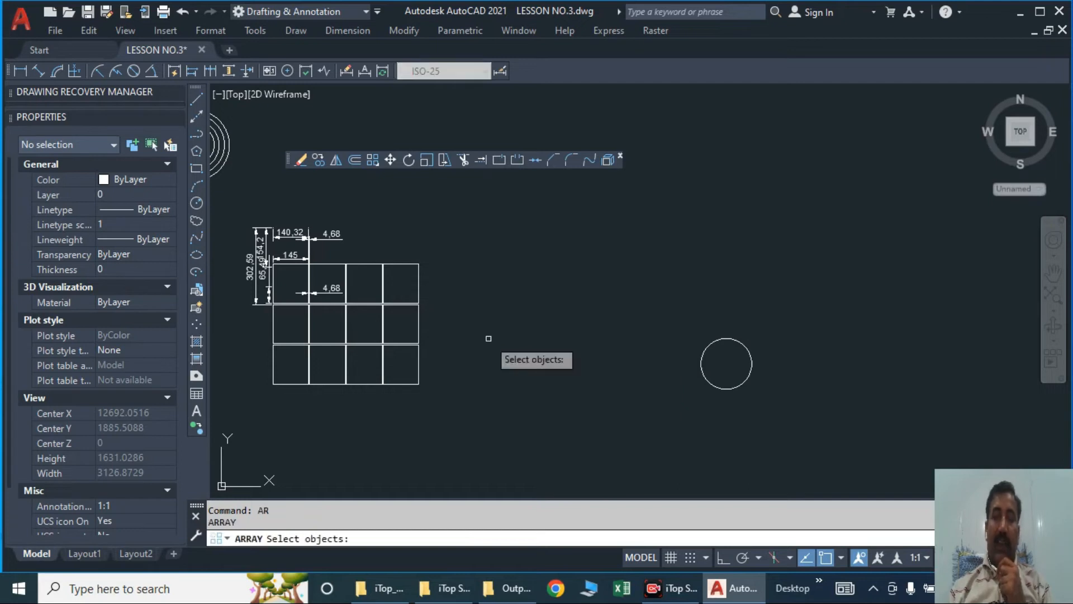
left_click(724, 339)
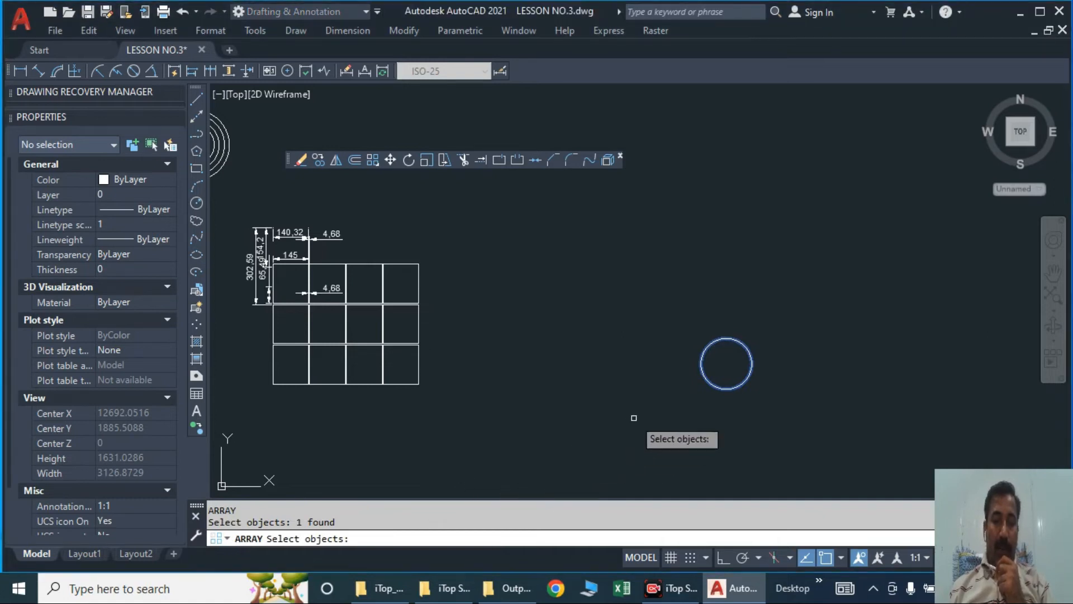
key("Escape")
- Create a polar array of the separate circle, using the circle's own centre as the array's center point
key("space")
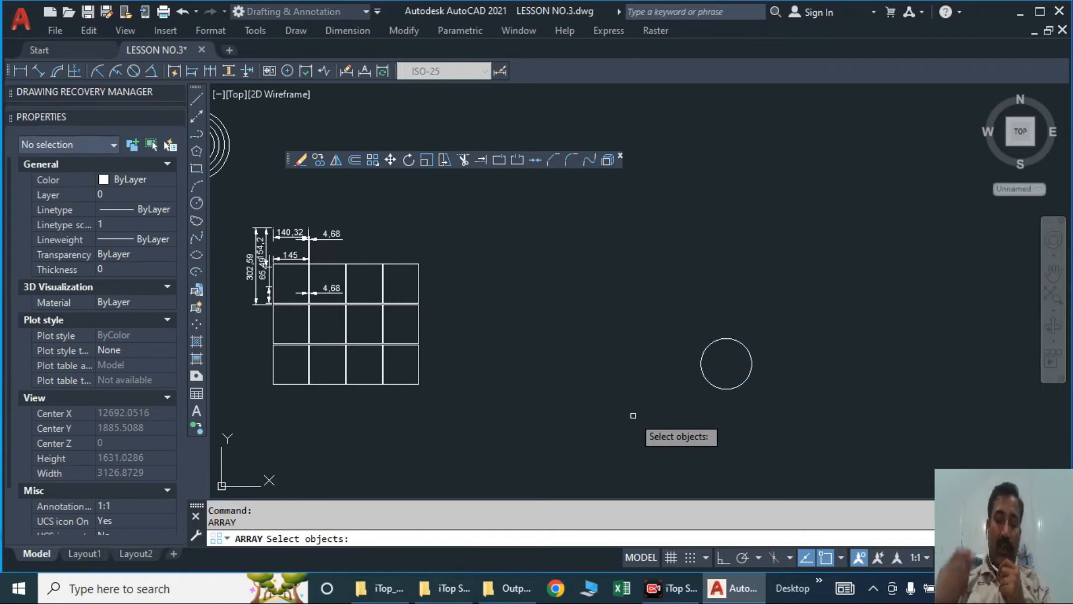
type("po")
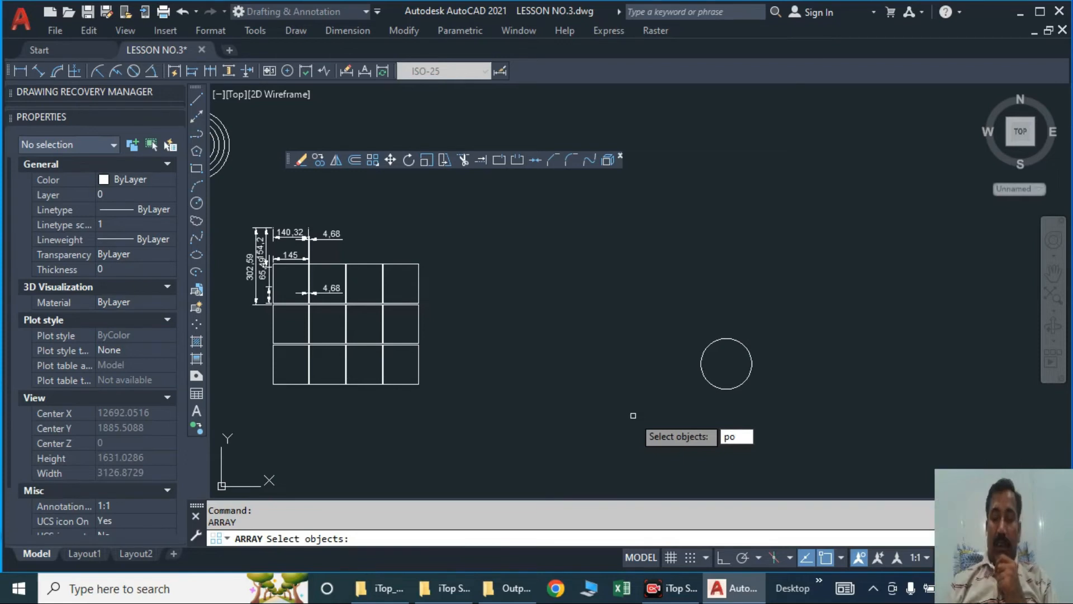
key("Return")
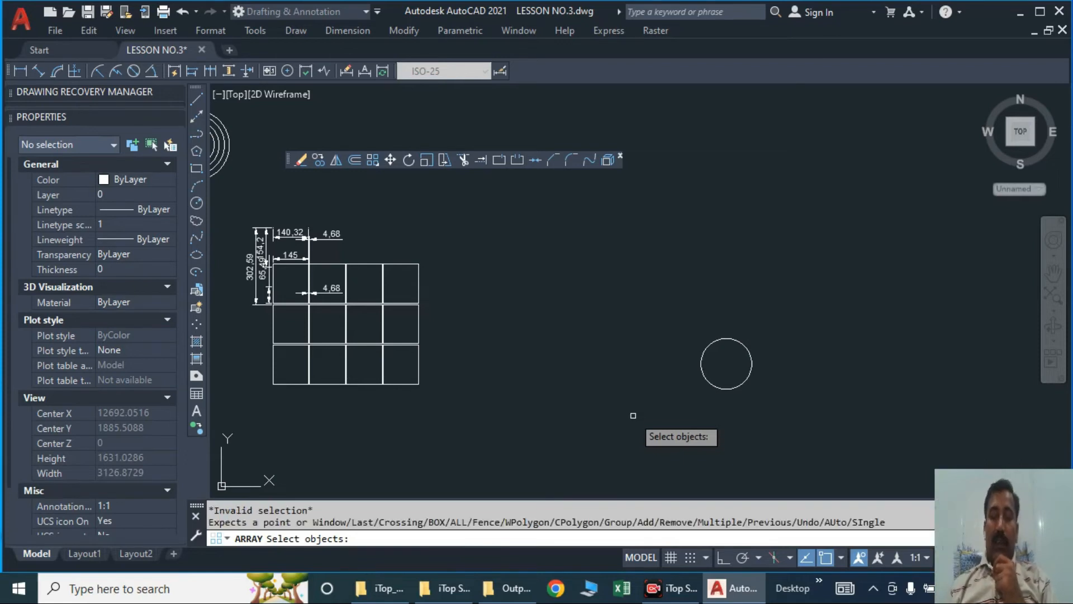
left_click(702, 354)
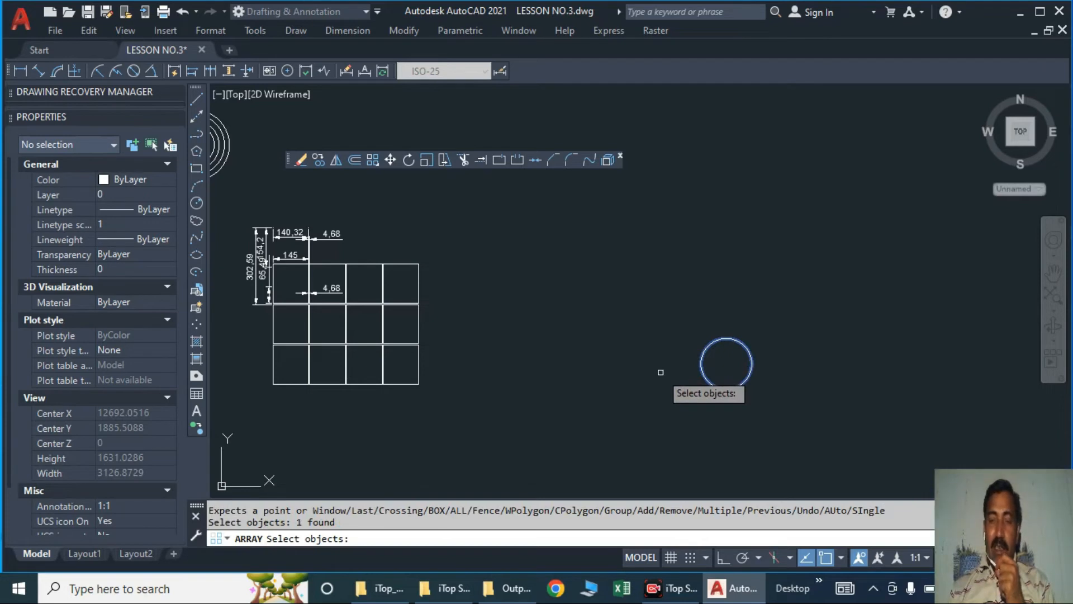
key("Return")
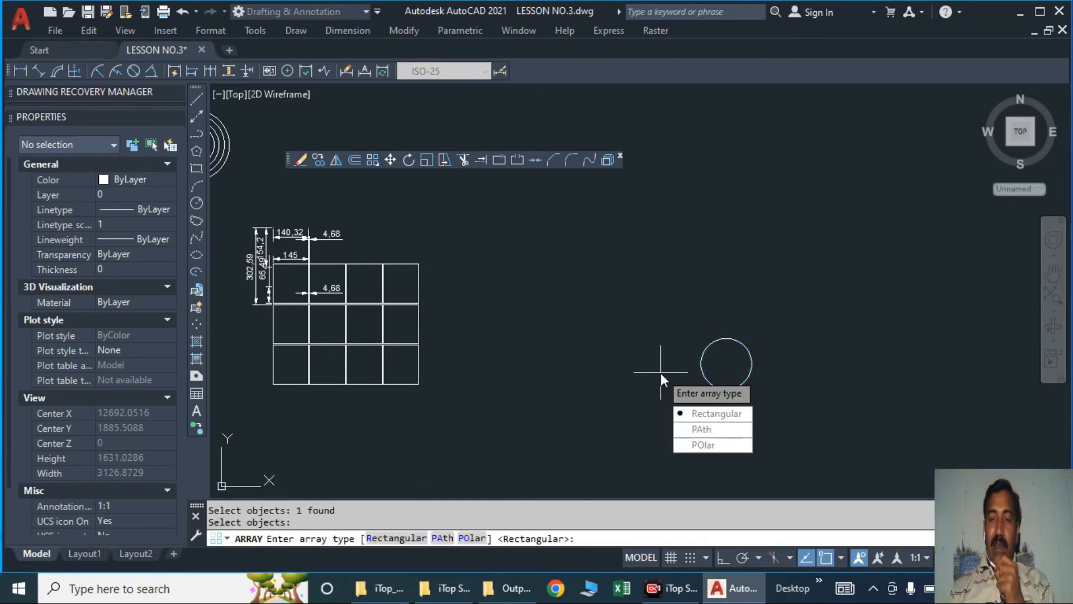
left_click(726, 443)
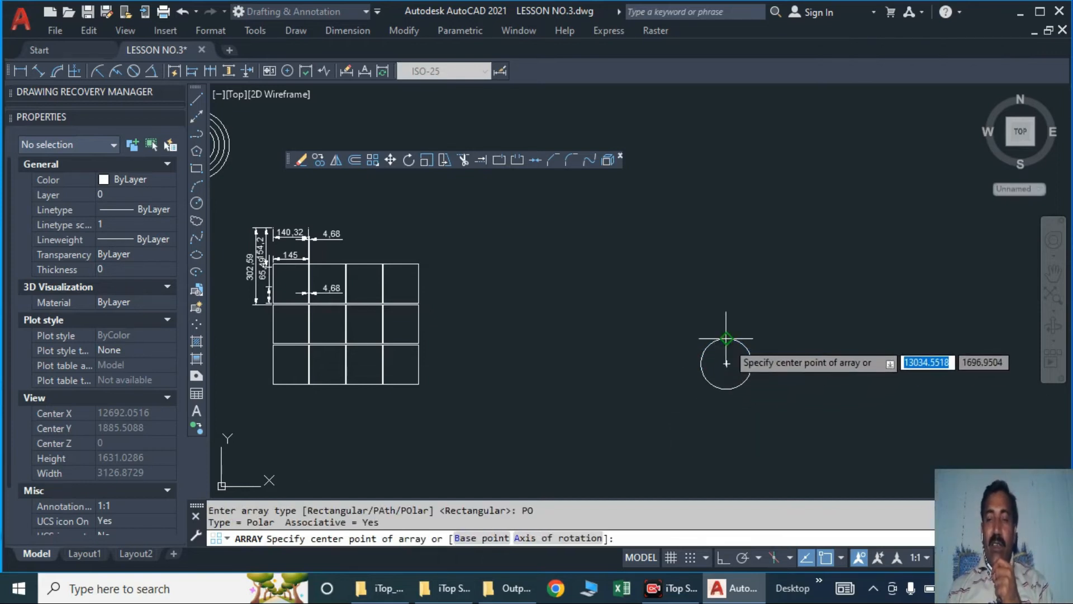
left_click(726, 363)
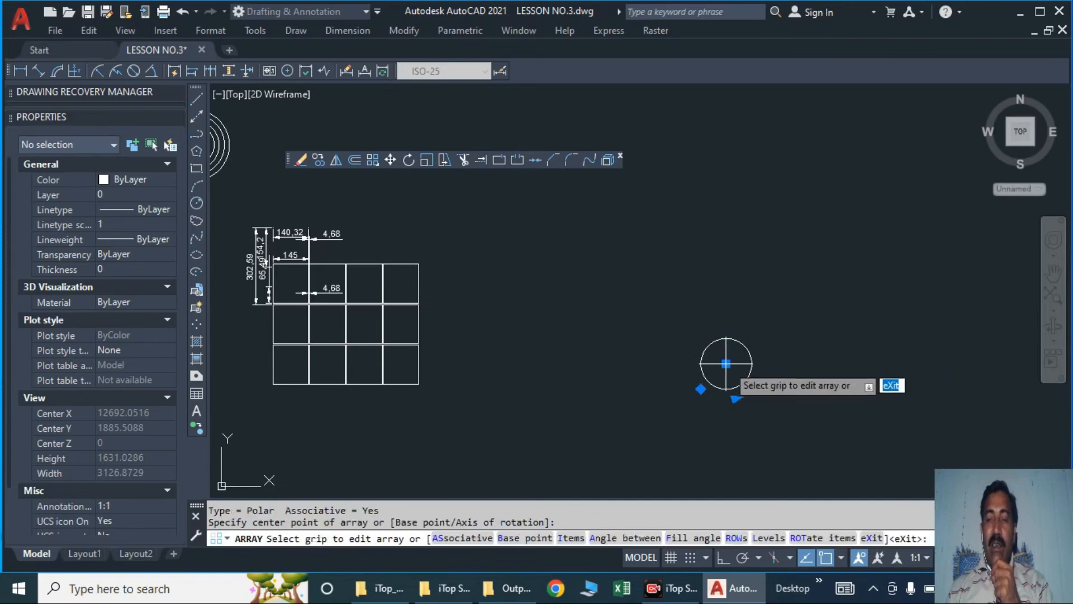
key("Return")
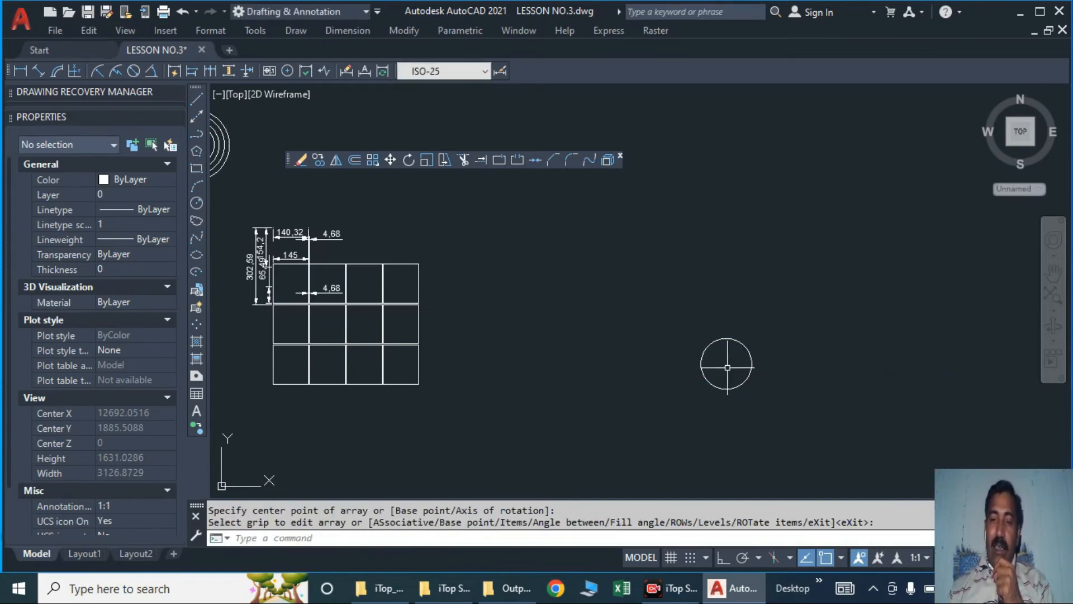
- Create a polar array of the circle with the circle's top quadrant point as the array's center point
scroll(727, 358, "up", 8)
scroll(719, 252, "down", 2)
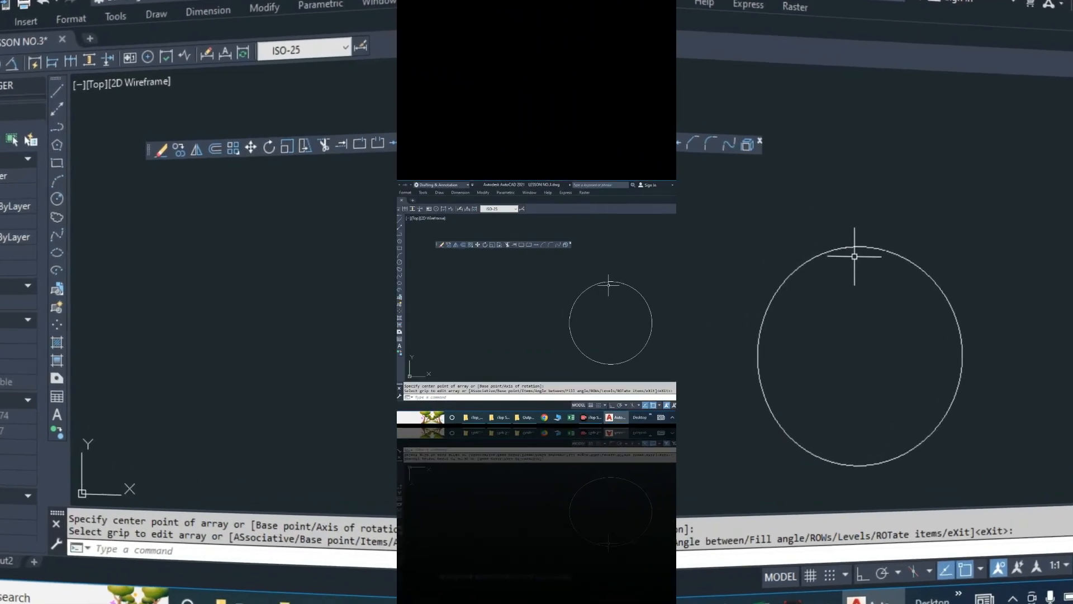
type("Ar")
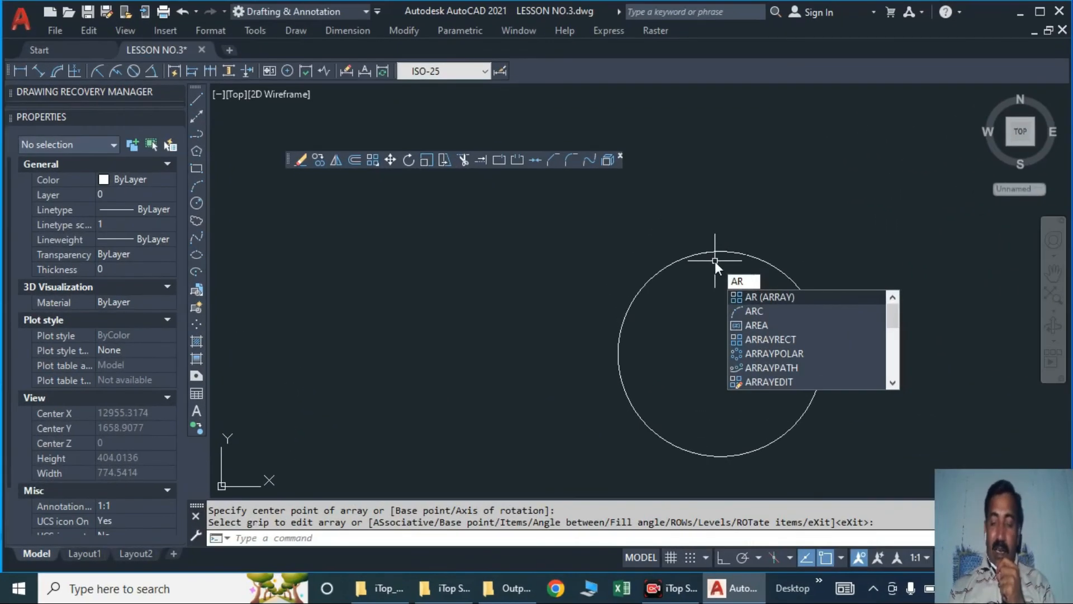
key("Return")
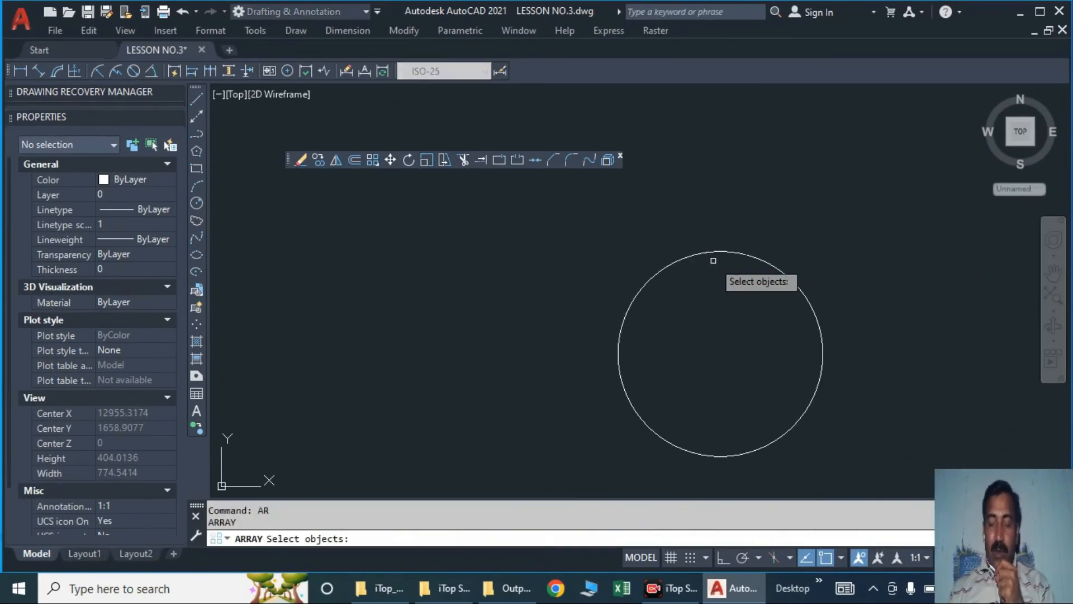
type("p")
key("Return")
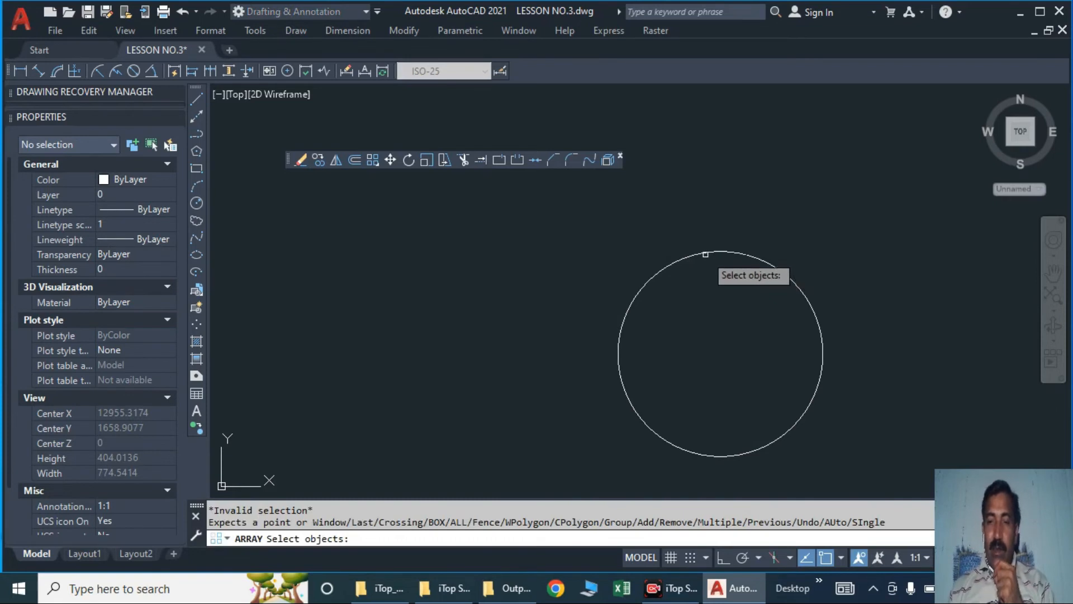
left_click(703, 253)
key("Return")
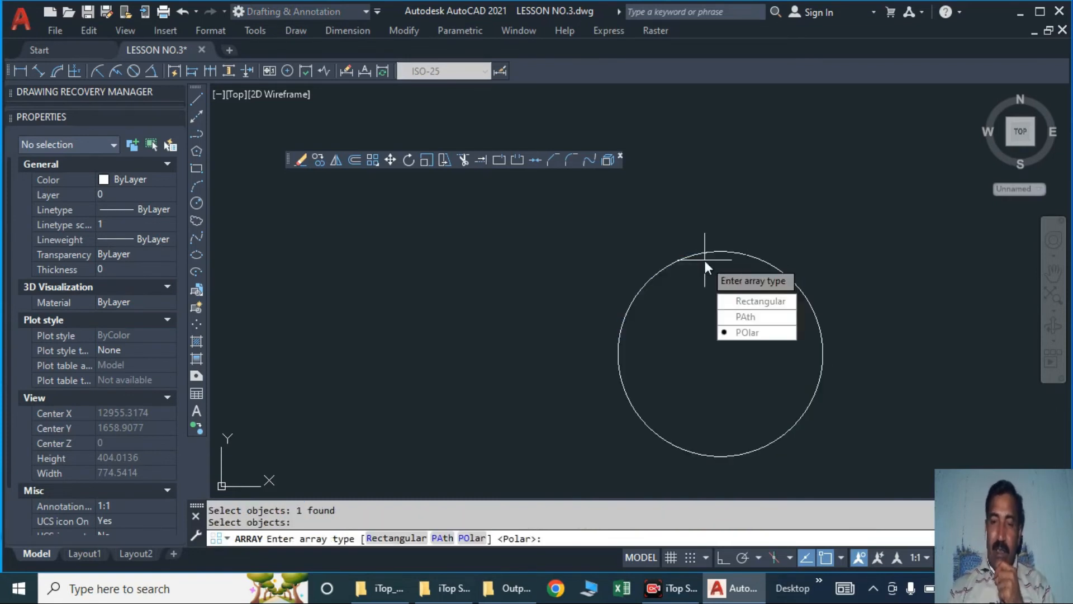
left_click(749, 333)
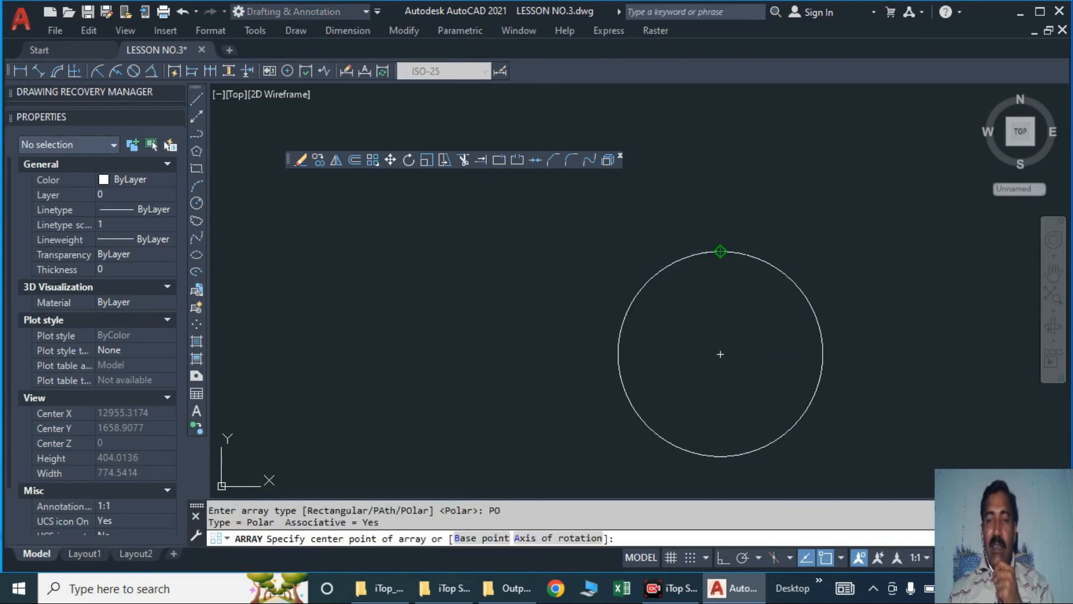
left_click(721, 252)
scroll(743, 296, "down", 4)
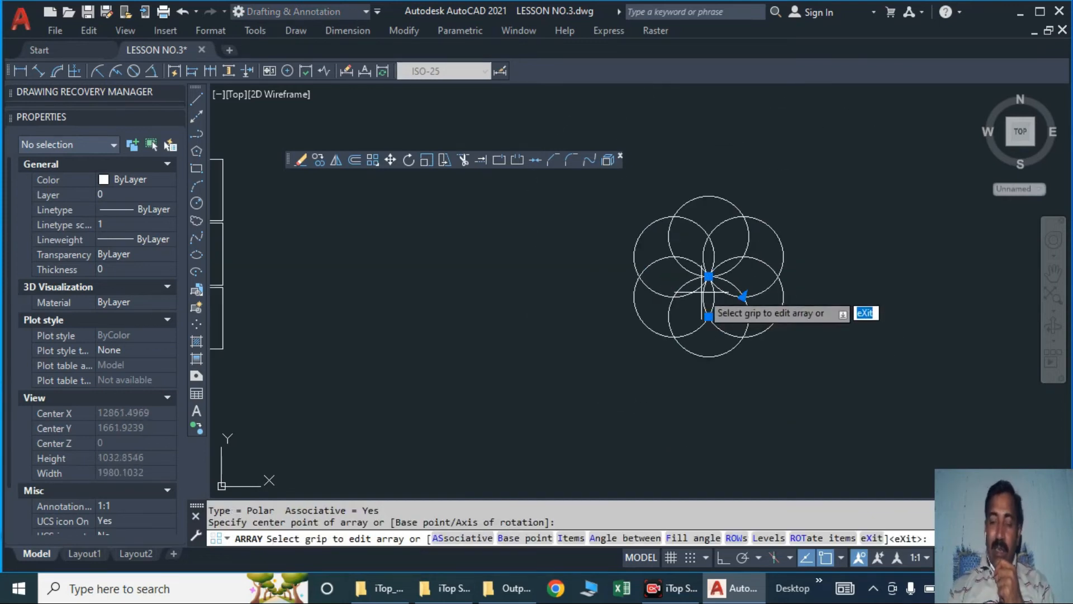
key("Return")
- Select the flower-shaped polar array and set its number of items to 12
scroll(702, 270, "up", 4)
scroll(575, 311, "down", 2)
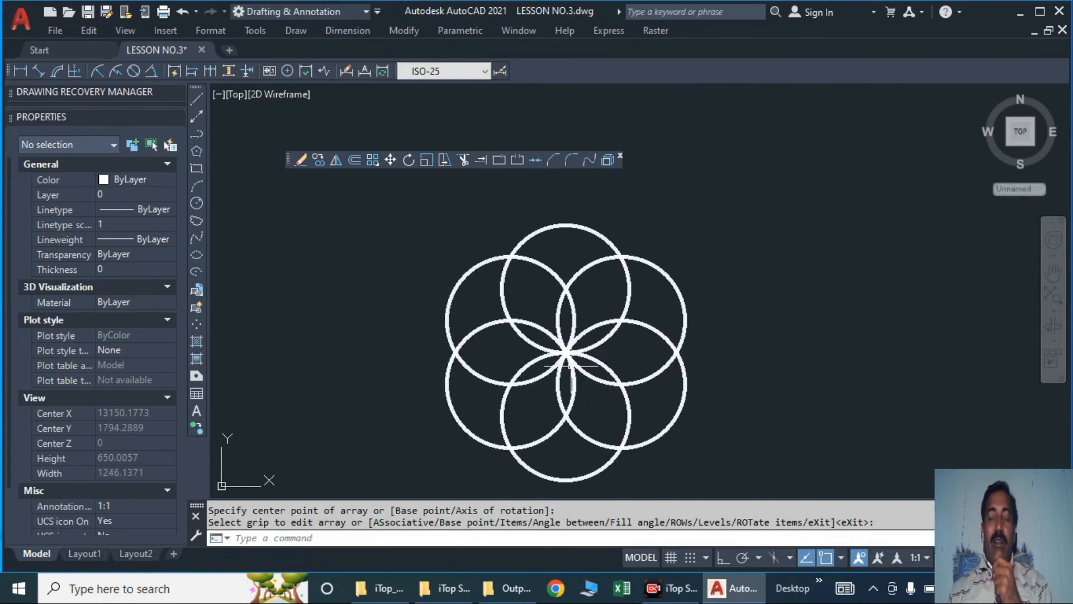
middle_click_drag(565, 366, 575, 314)
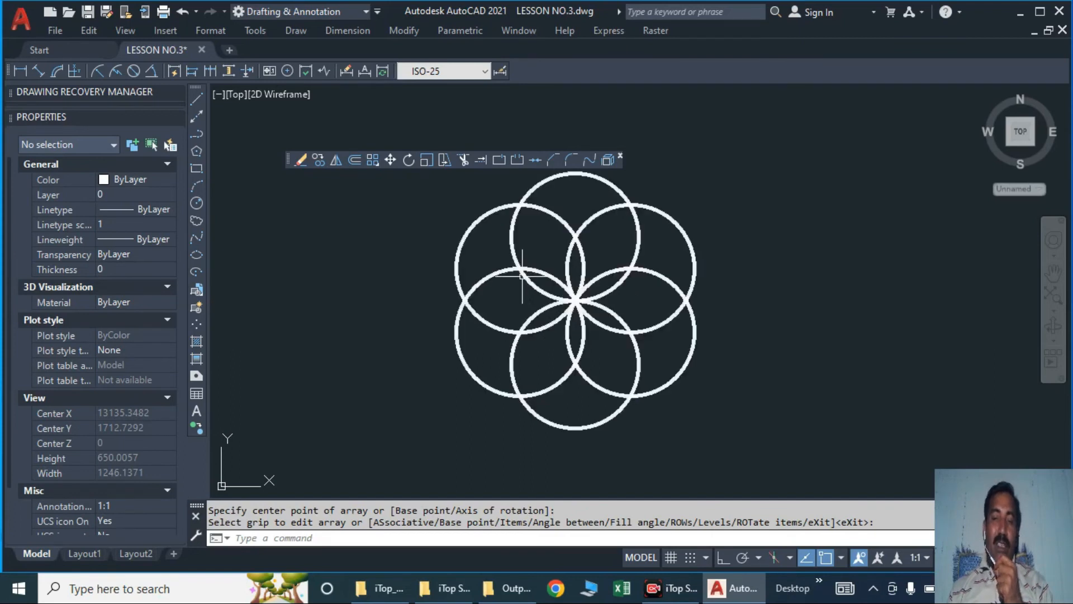
left_click(522, 276)
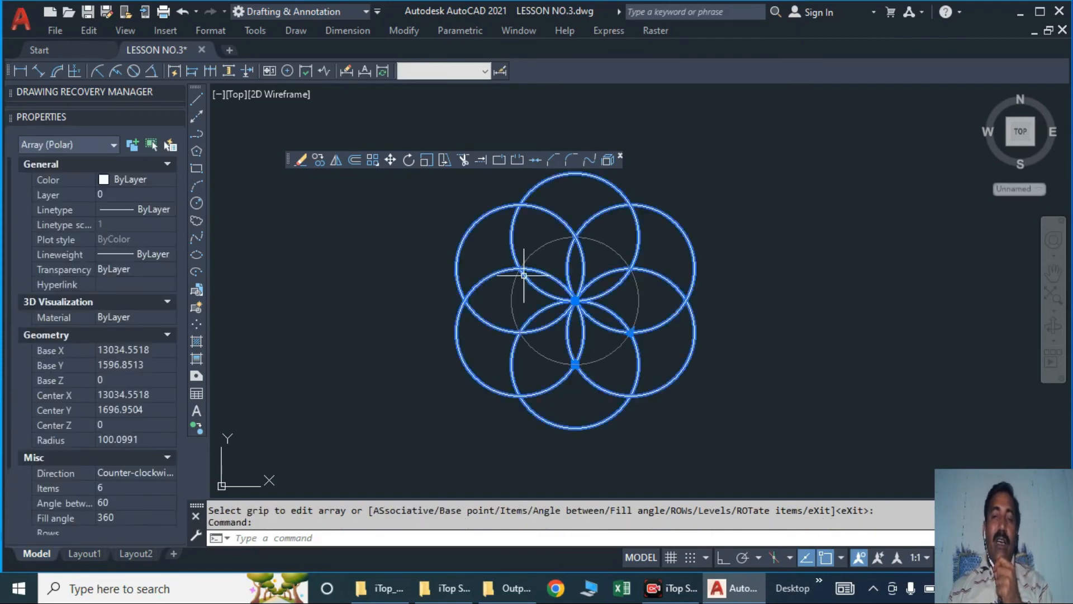
scroll(124, 382, "down", 2)
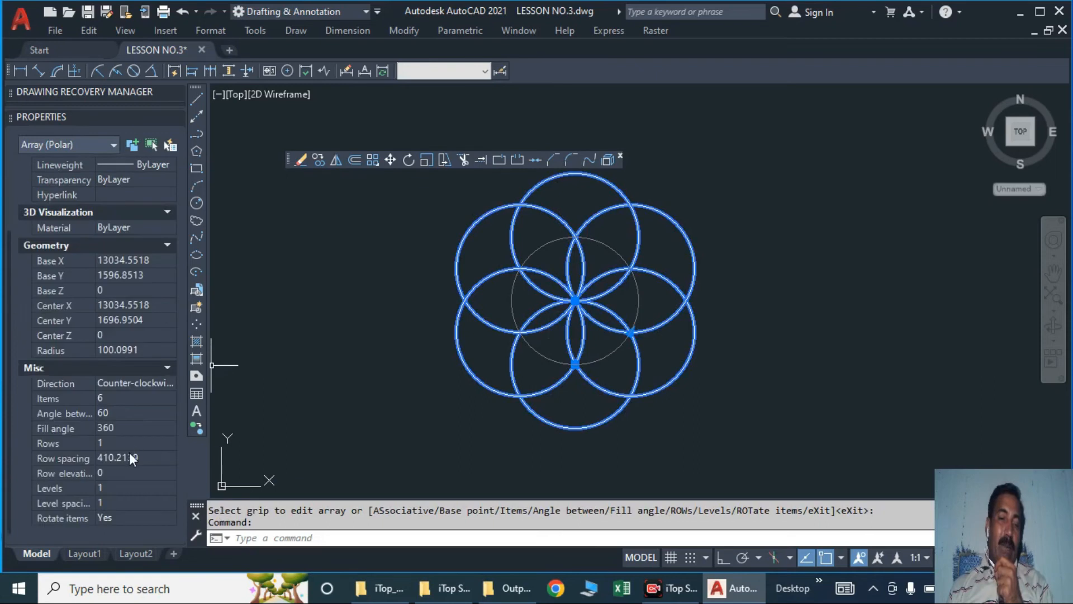
left_click(110, 401)
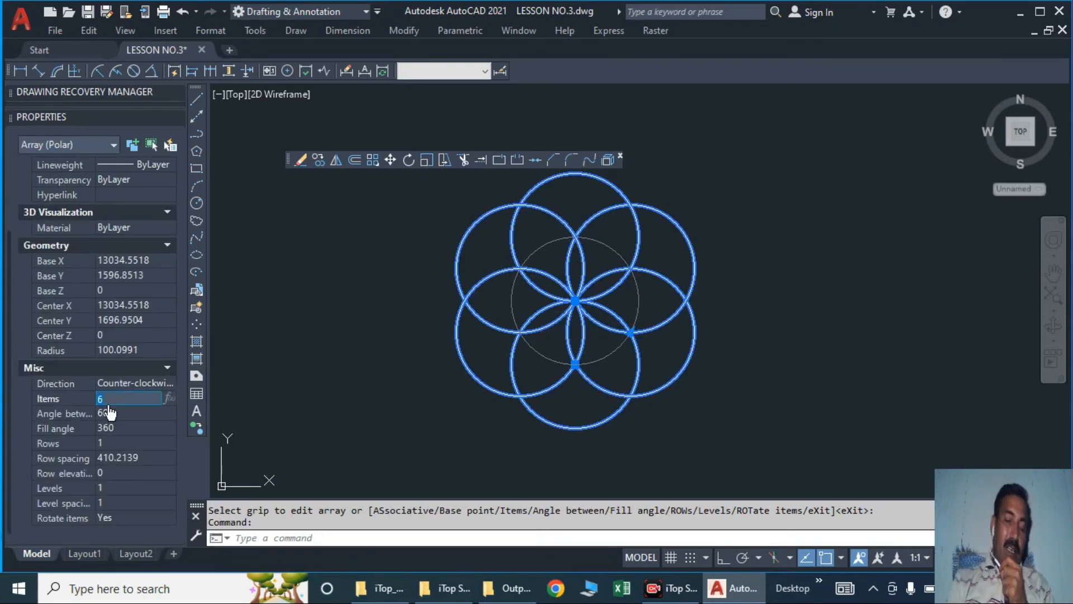
type("12")
left_click(109, 413)
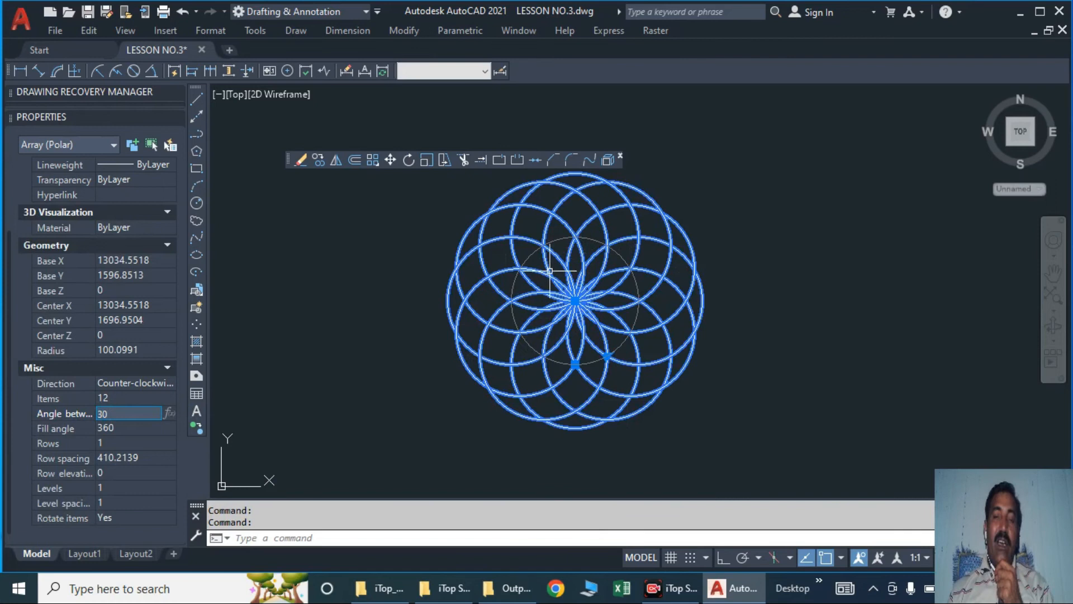
- Set the polar array's number of items to 18, inspect the resulting pattern and clear the selection
scroll(576, 302, "up", 4)
middle_click_drag(578, 332, 708, 338)
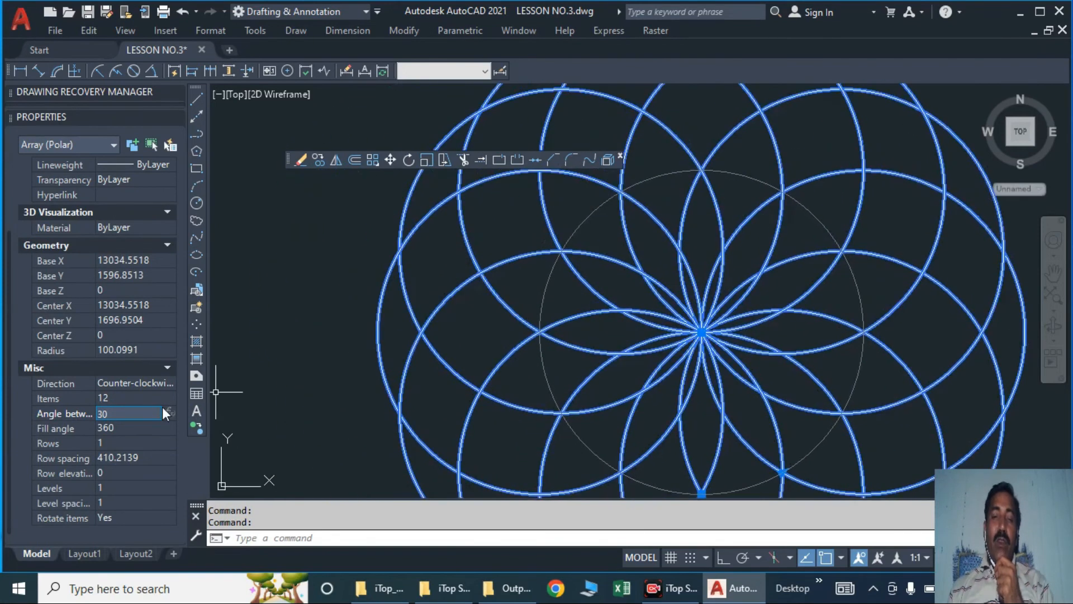
left_click(103, 398)
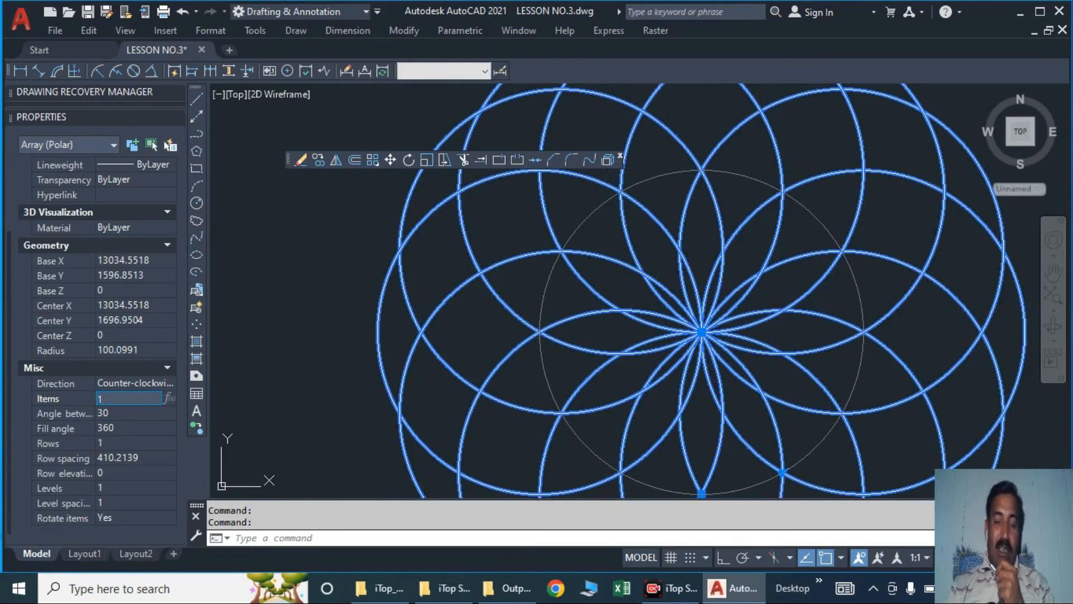
key("Tab")
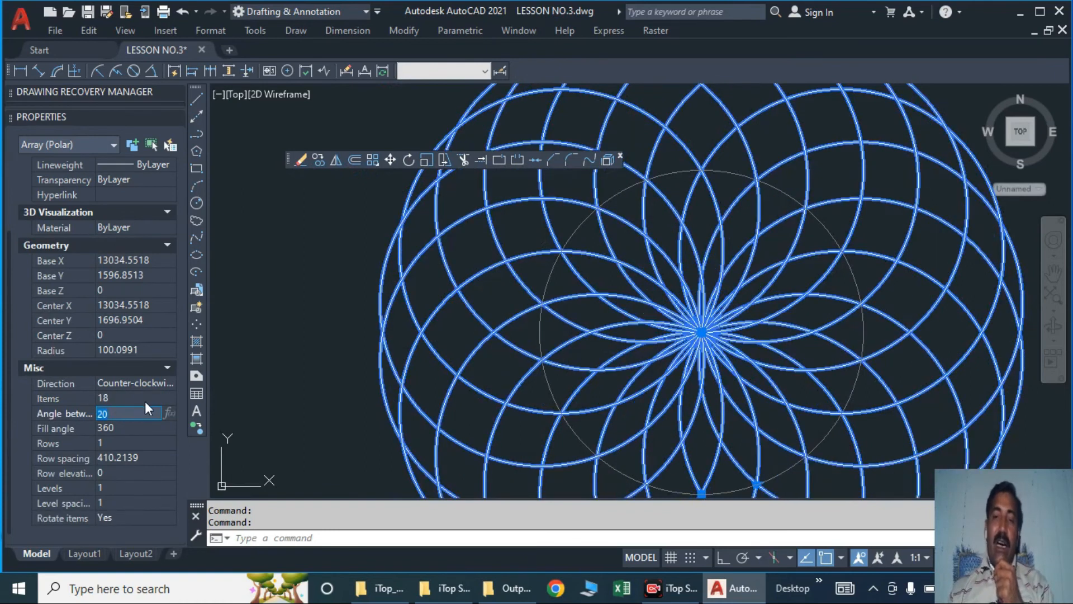
scroll(682, 324, "down", 5)
scroll(676, 323, "up", 4)
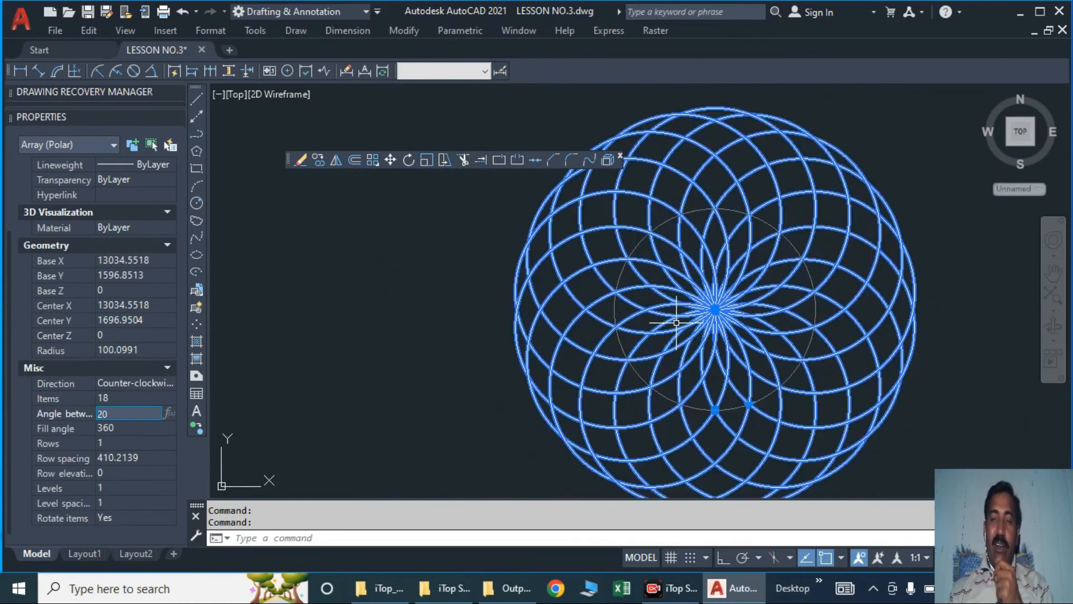
key("Escape")
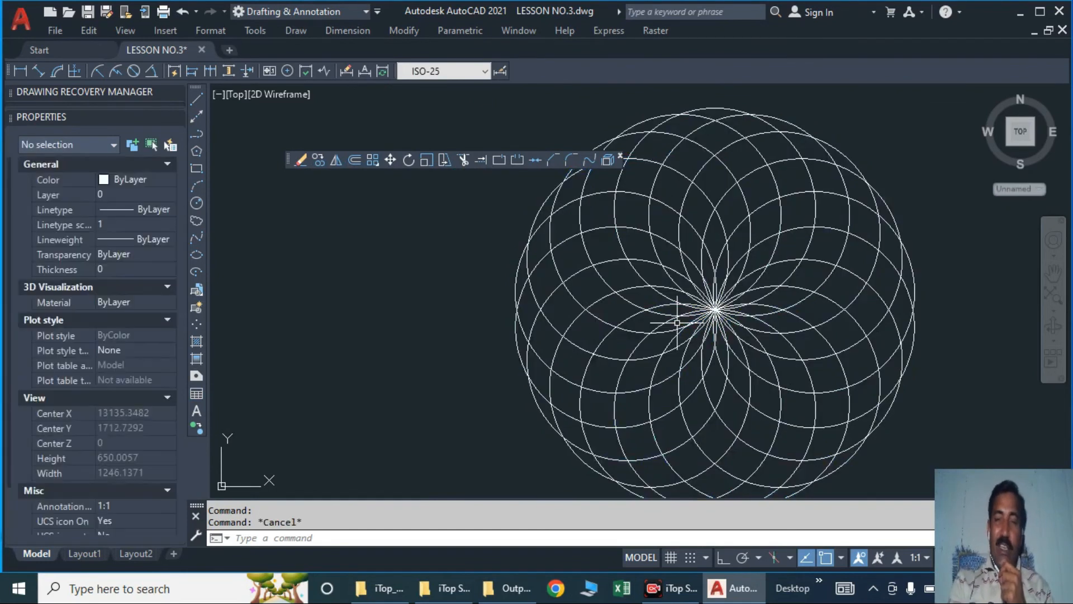
- Select the rectangular array and set its number of columns to 8
scroll(821, 305, "down", 6)
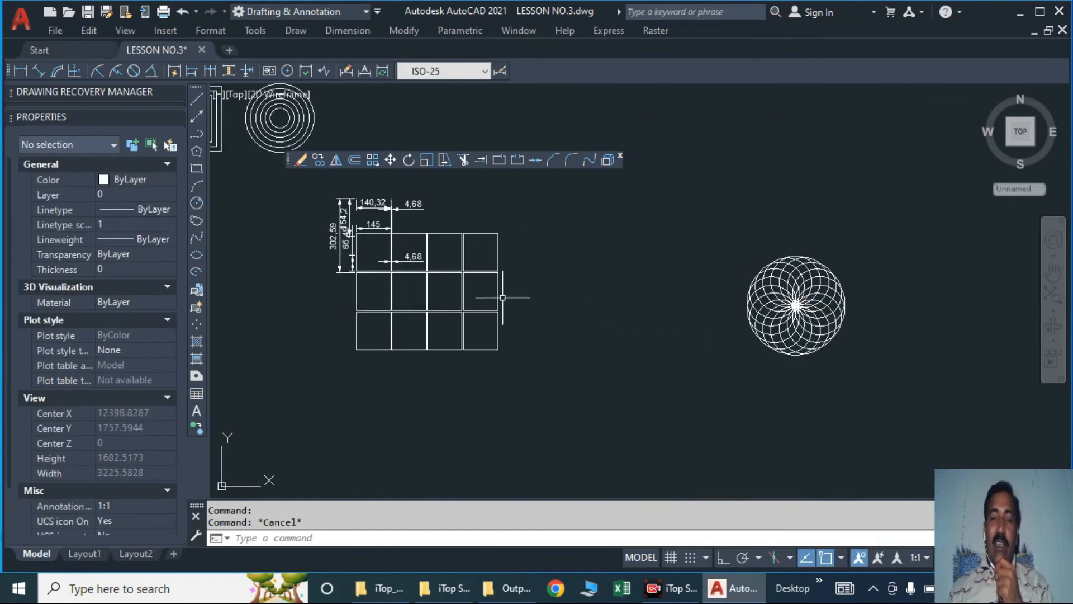
scroll(506, 298, "up", 4)
left_click(615, 262)
left_click(462, 282)
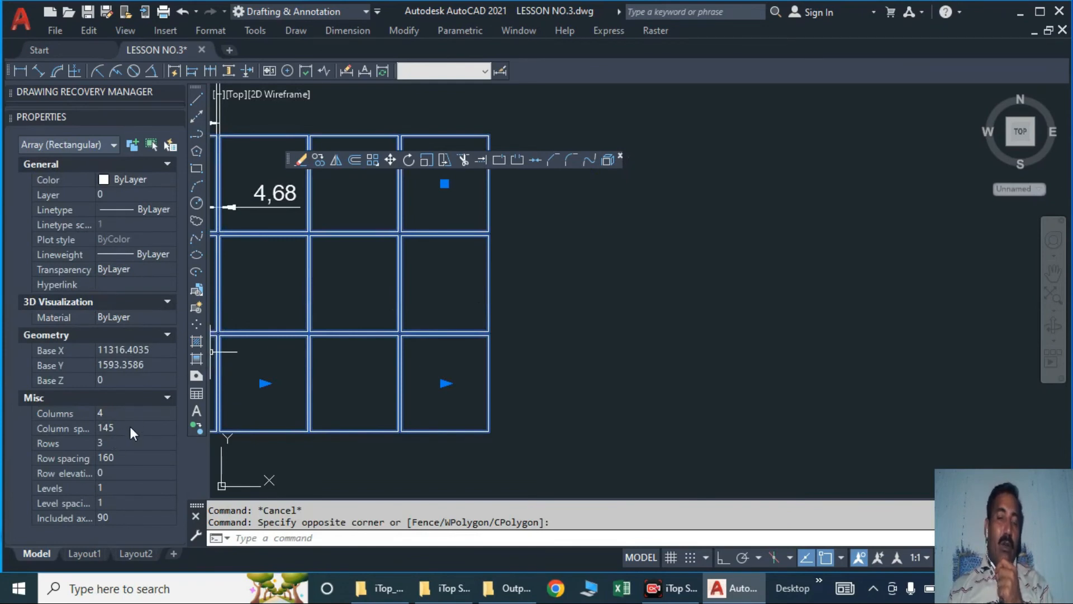
middle_click_drag(386, 453, 574, 455)
scroll(577, 452, "down", 3)
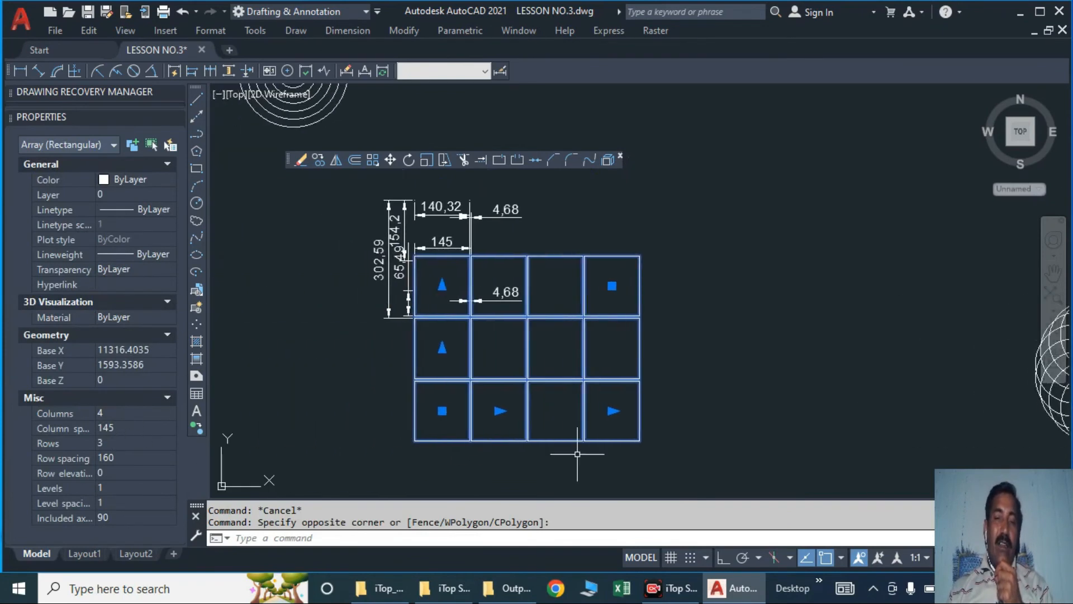
left_click(109, 415)
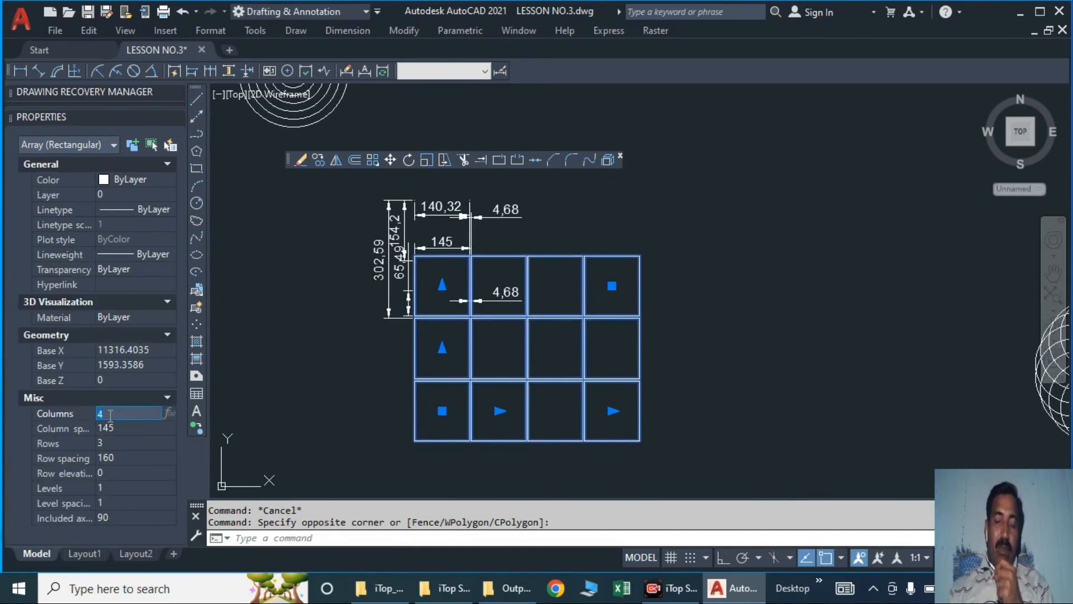
key("Tab")
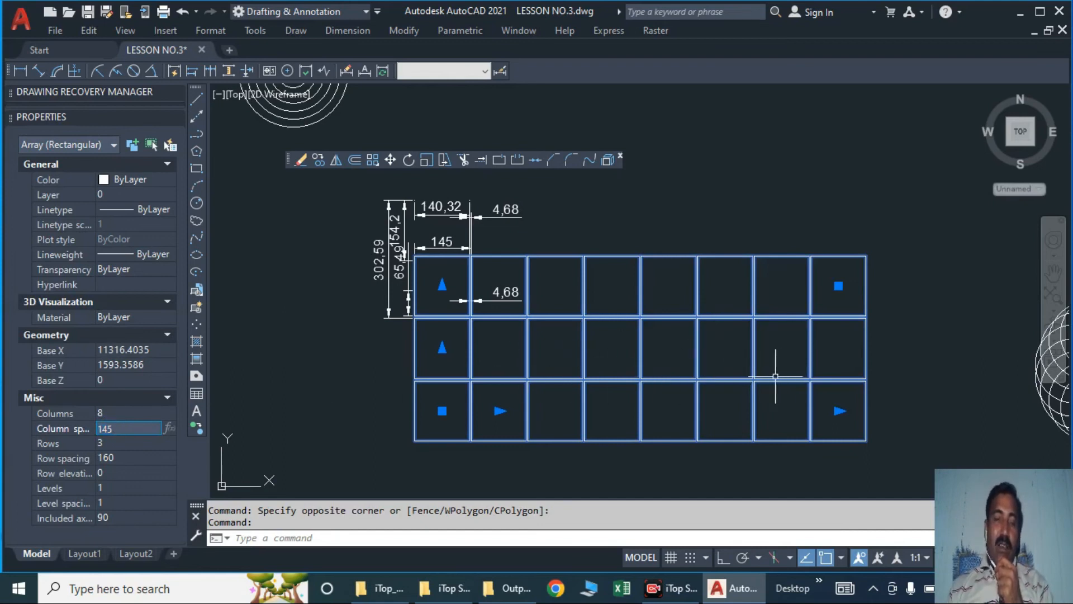
- Set the rectangular array's number of rows to 8 and clear the selection
left_click(112, 445)
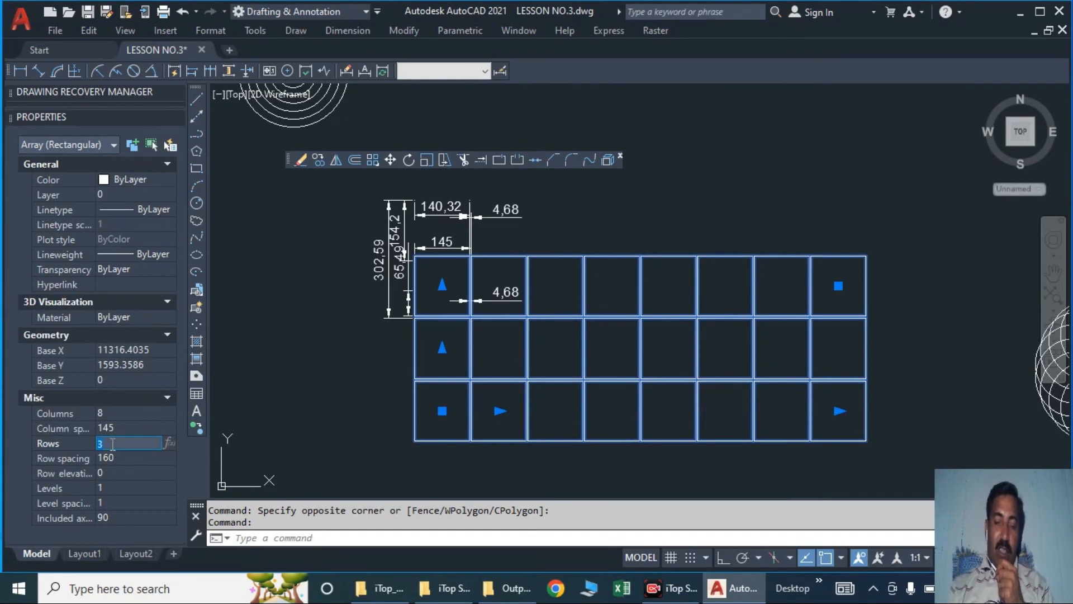
type("8")
key("Tab")
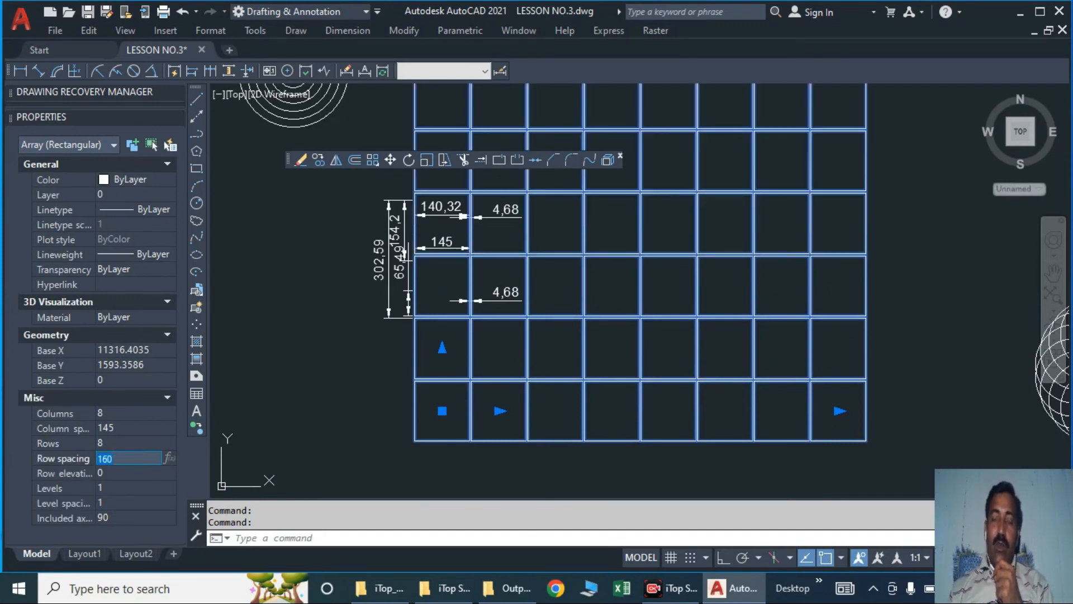
scroll(547, 346, "down", 3)
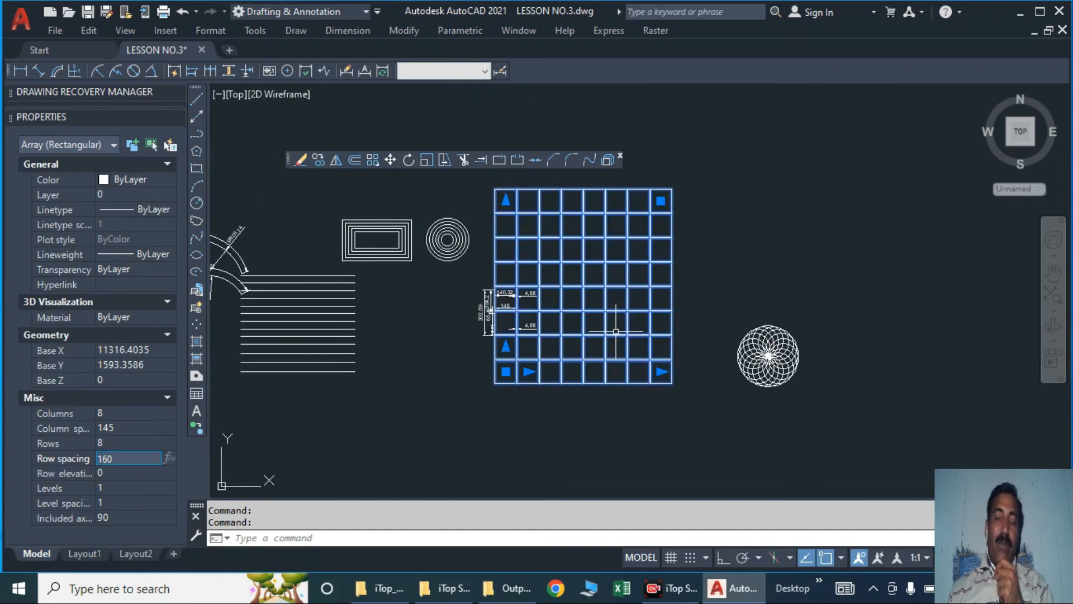
key("Escape")
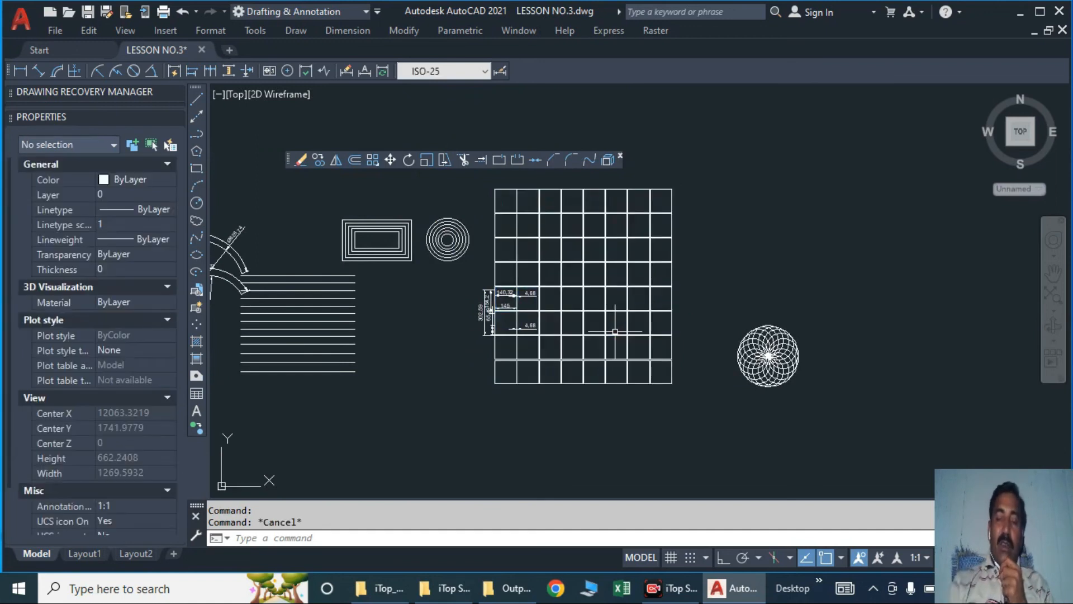
- Examine the enlarged rectangular array and the flower-shaped polar array, both up close and within the overall drawing
scroll(618, 287, "up", 4)
middle_click_drag(581, 287, 477, 300)
scroll(477, 300, "down", 4)
scroll(593, 290, "down", 1)
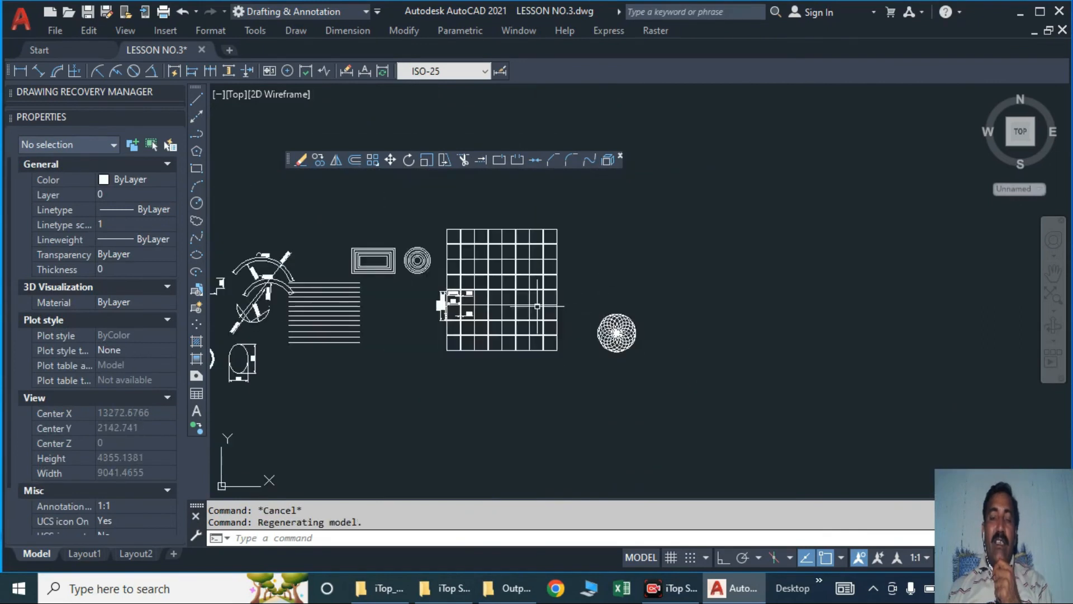
scroll(519, 292, "up", 3)
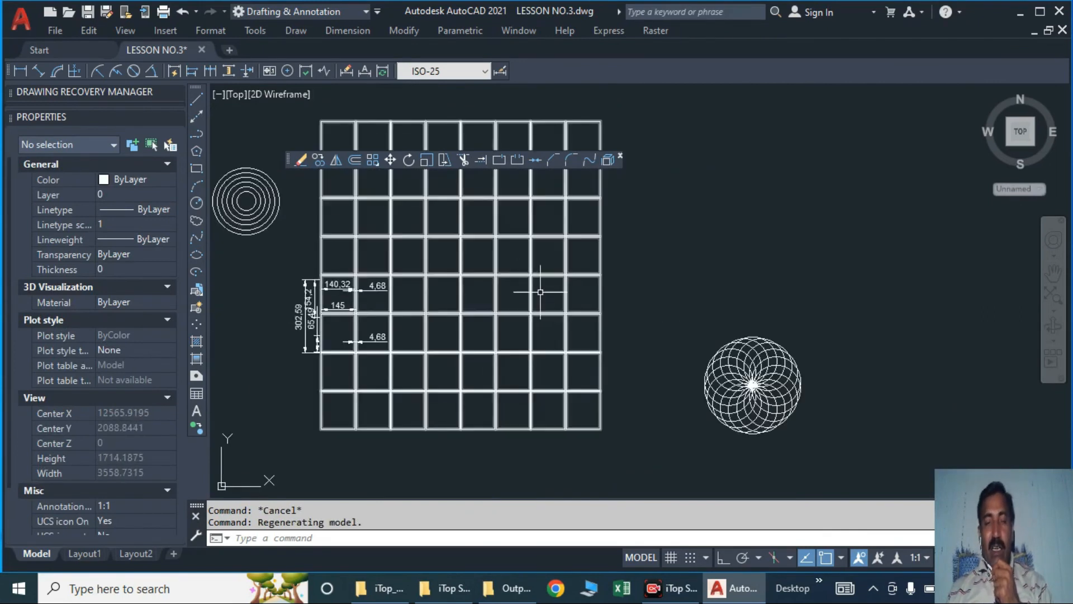
scroll(556, 293, "down", 4)
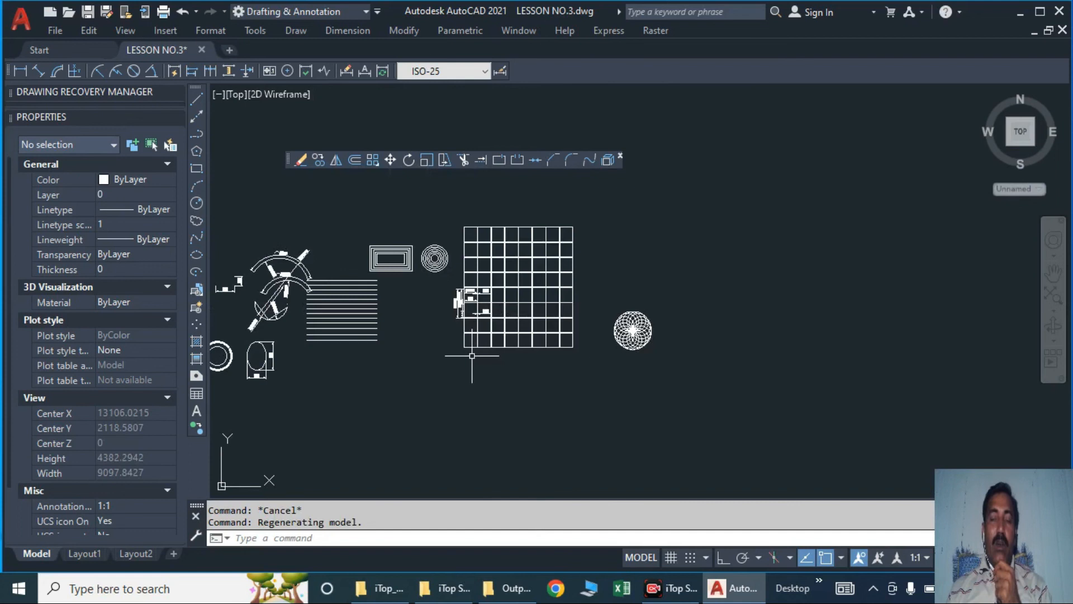
scroll(545, 309, "up", 8)
scroll(318, 314, "down", 6)
scroll(447, 330, "up", 12)
middle_click_drag(413, 323, 592, 347)
scroll(663, 311, "down", 6)
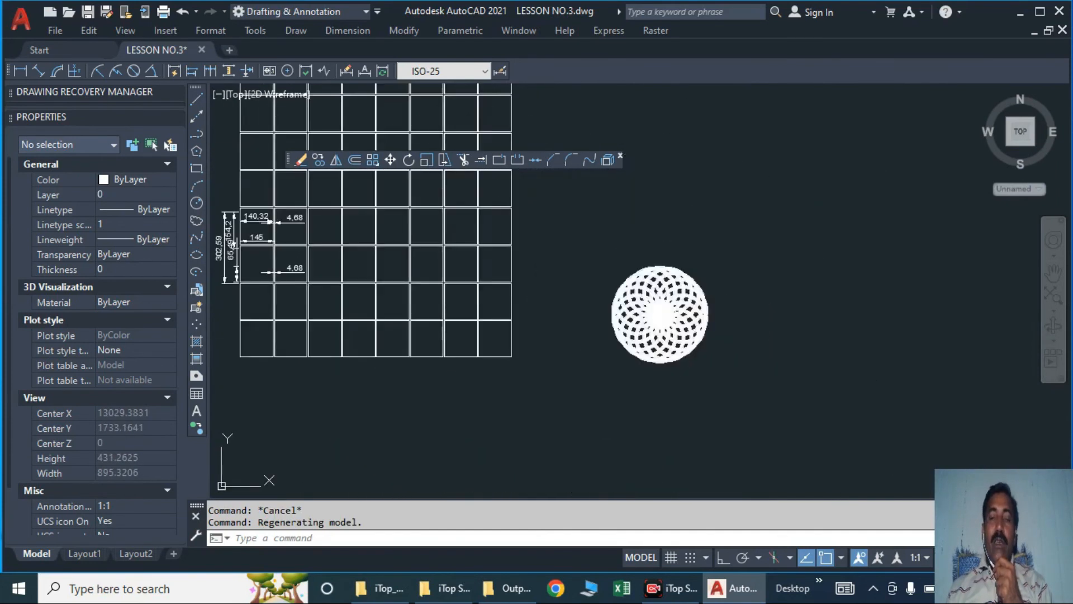
middle_click_drag(557, 313, 591, 432)
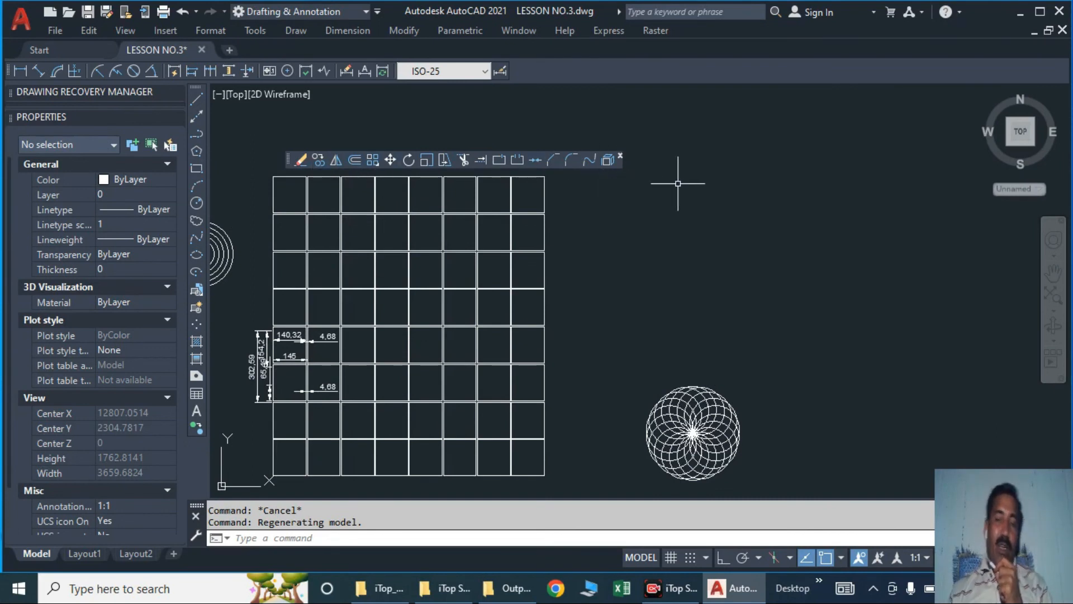
scroll(651, 229, "down", 2)
middle_click_drag(641, 263, 703, 269)
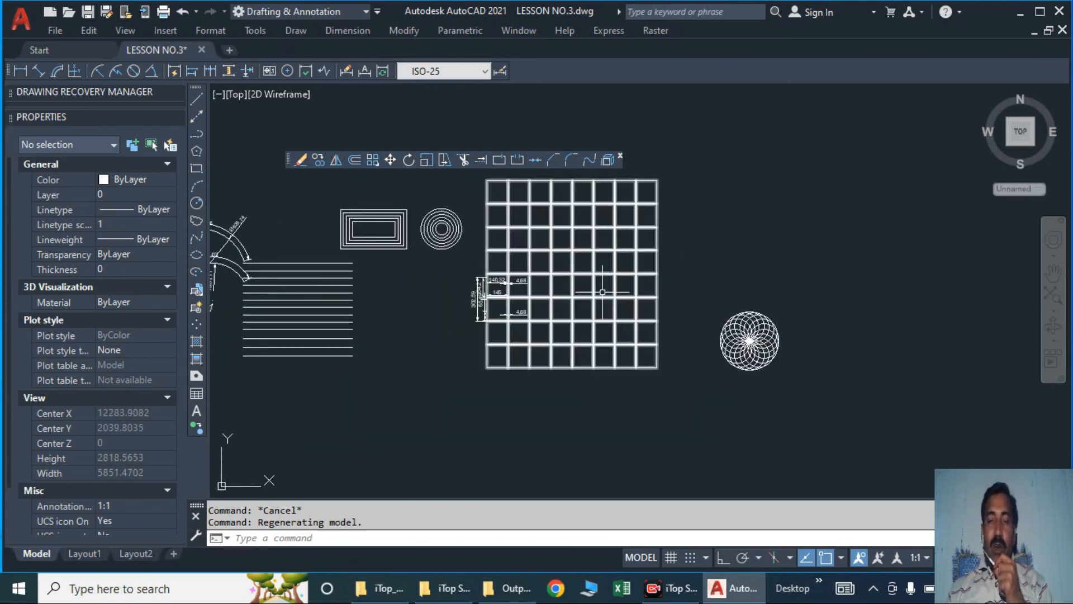
scroll(592, 270, "up", 6)
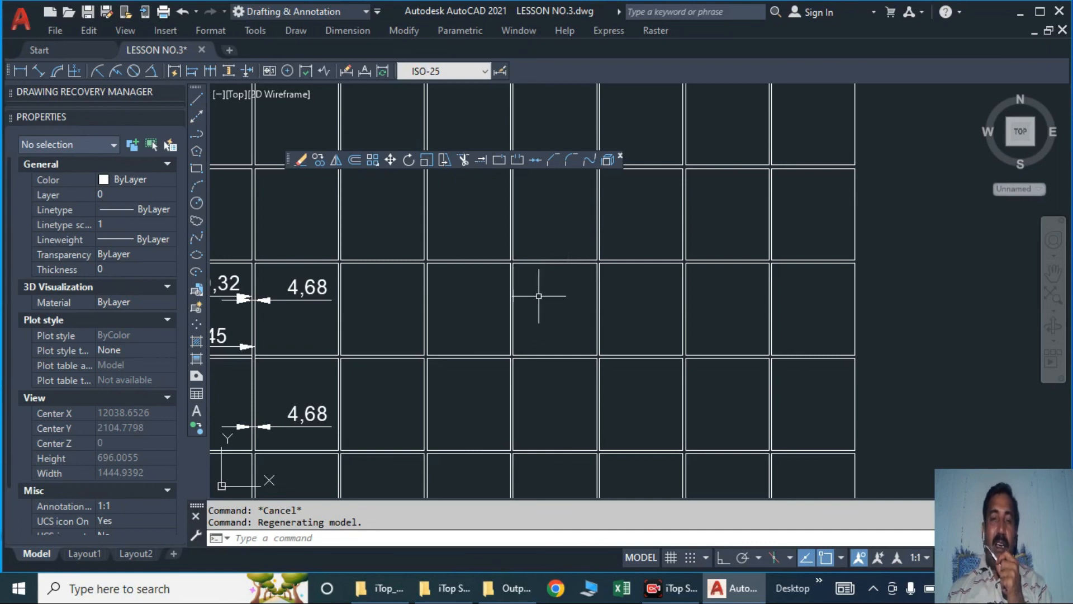
scroll(756, 364, "down", 6)
scroll(632, 347, "up", 4)
scroll(632, 347, "up", 8)
scroll(602, 312, "down", 2)
scroll(602, 312, "down", 5)
scroll(634, 292, "up", 8)
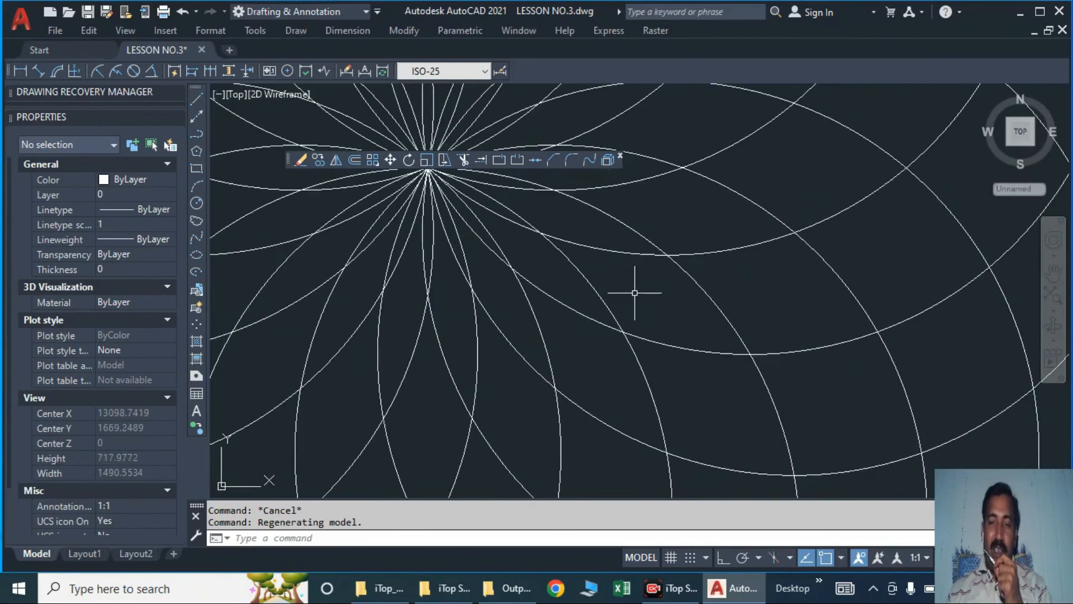
scroll(678, 350, "down", 3)
scroll(680, 305, "down", 3)
scroll(680, 305, "down", 2)
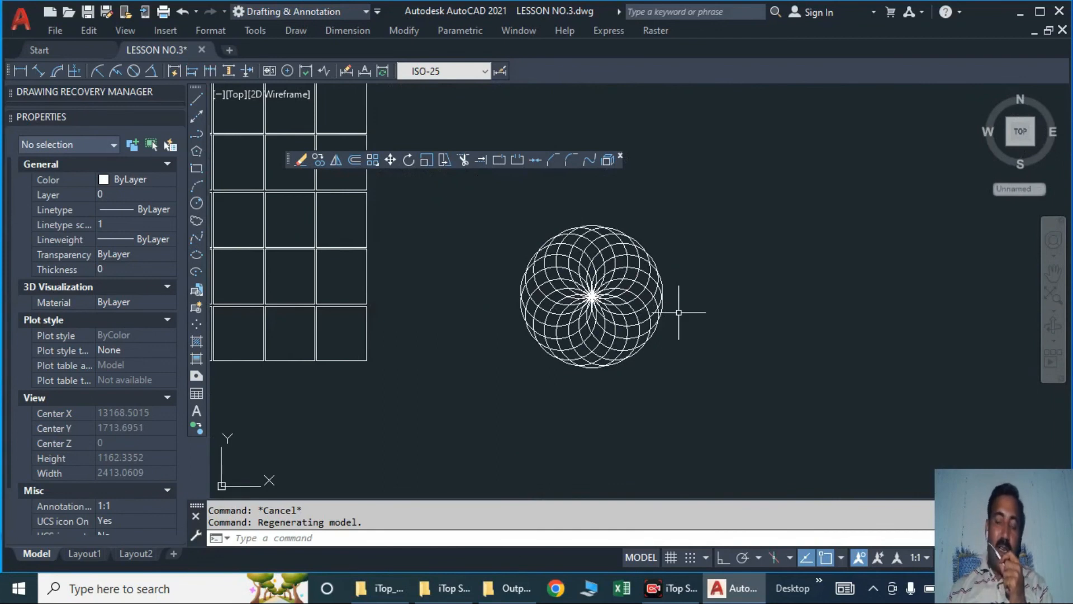
left_click(659, 592)
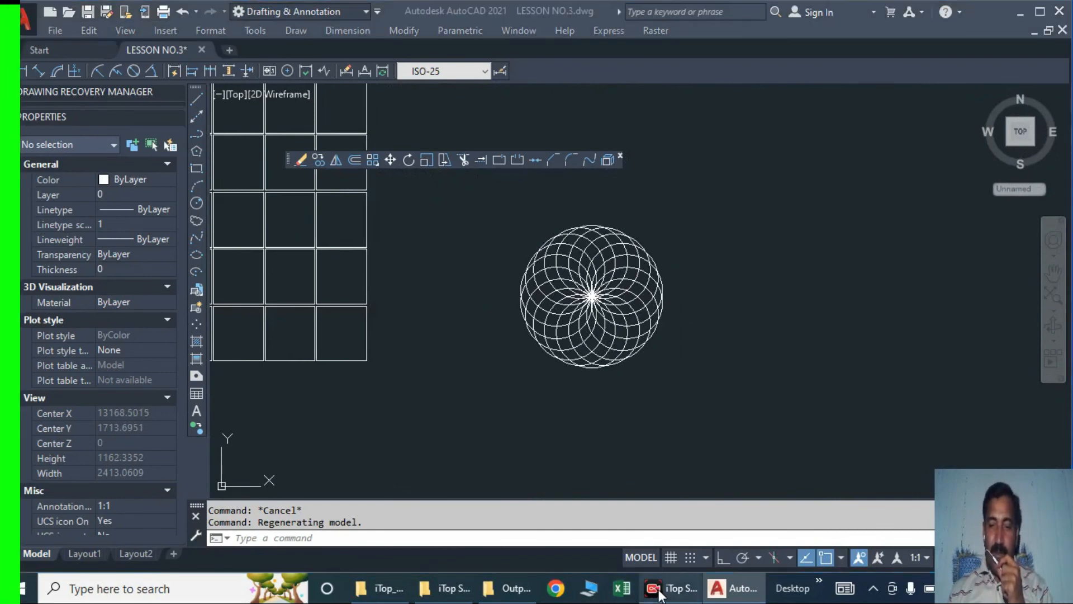